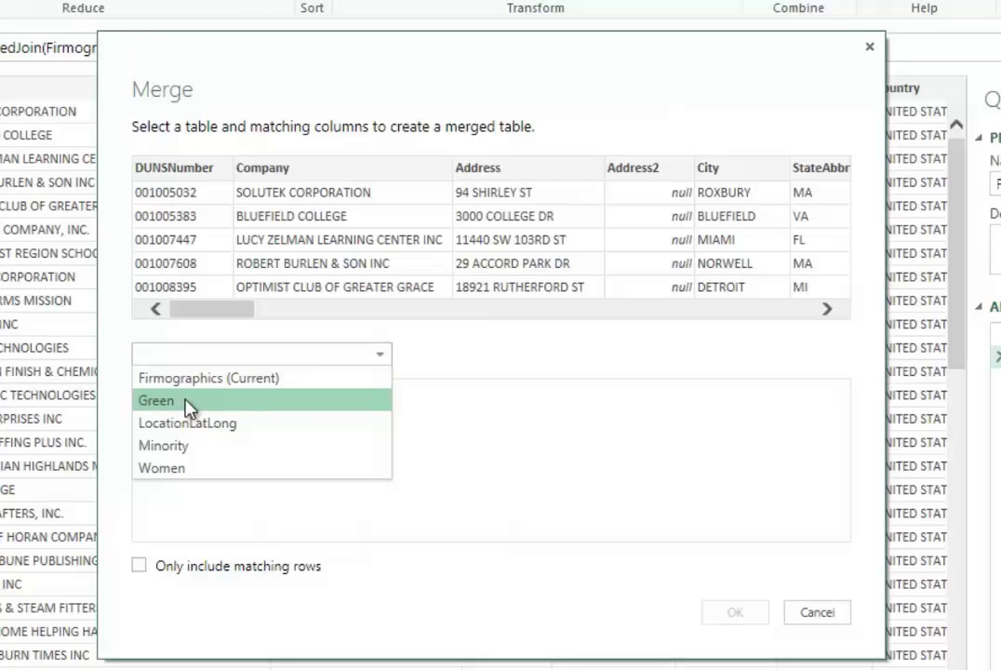
Step: Merge the Green table into the Firmographics query, matching both tables on the DUNSNumber column
left_click(186, 403)
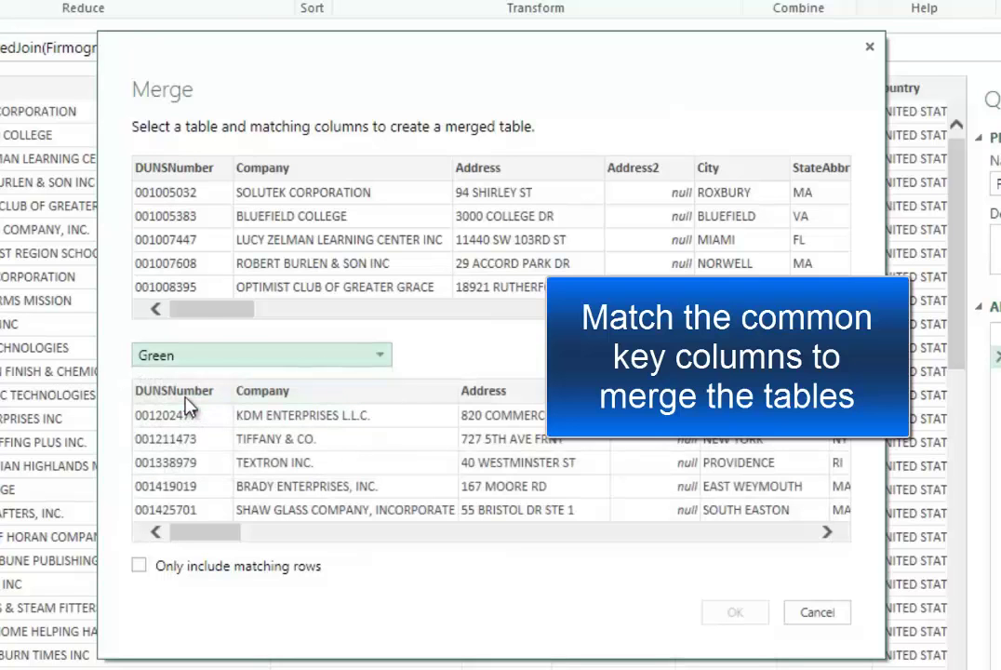
left_click(182, 177)
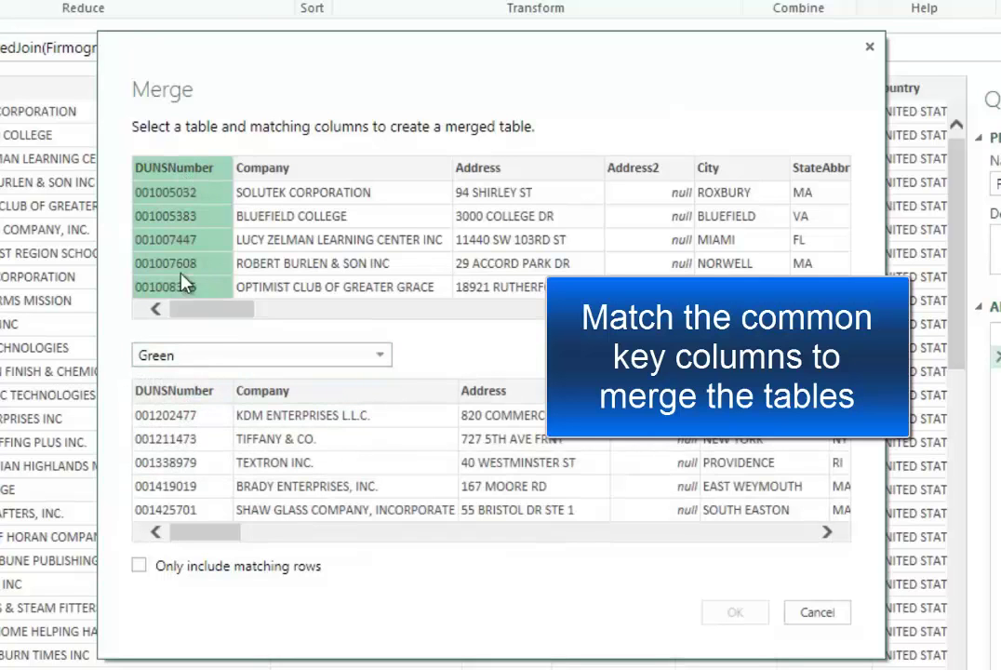
left_click(174, 393)
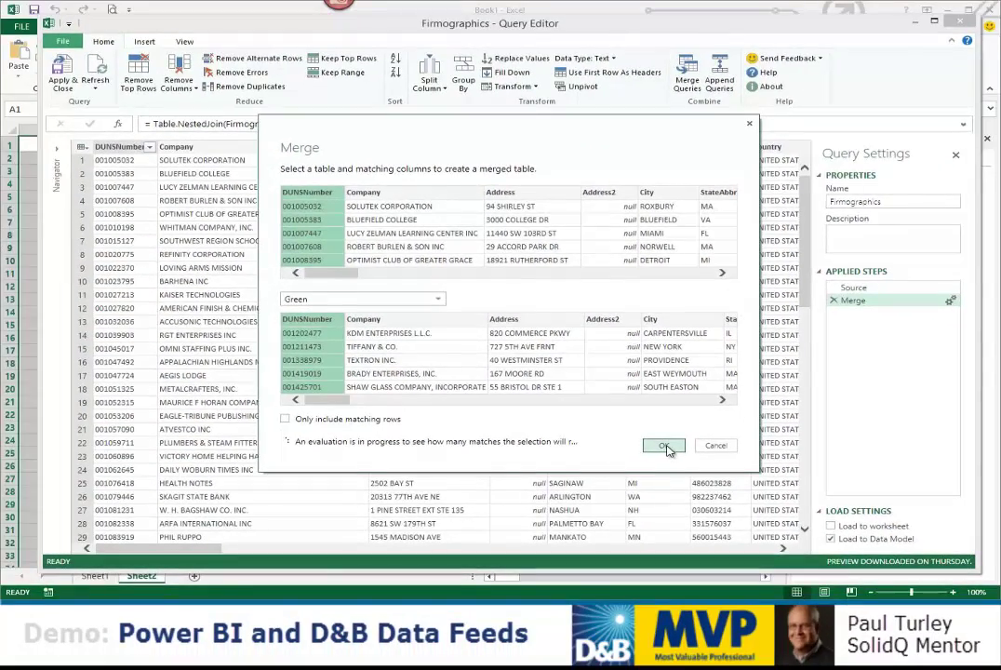
left_click(740, 612)
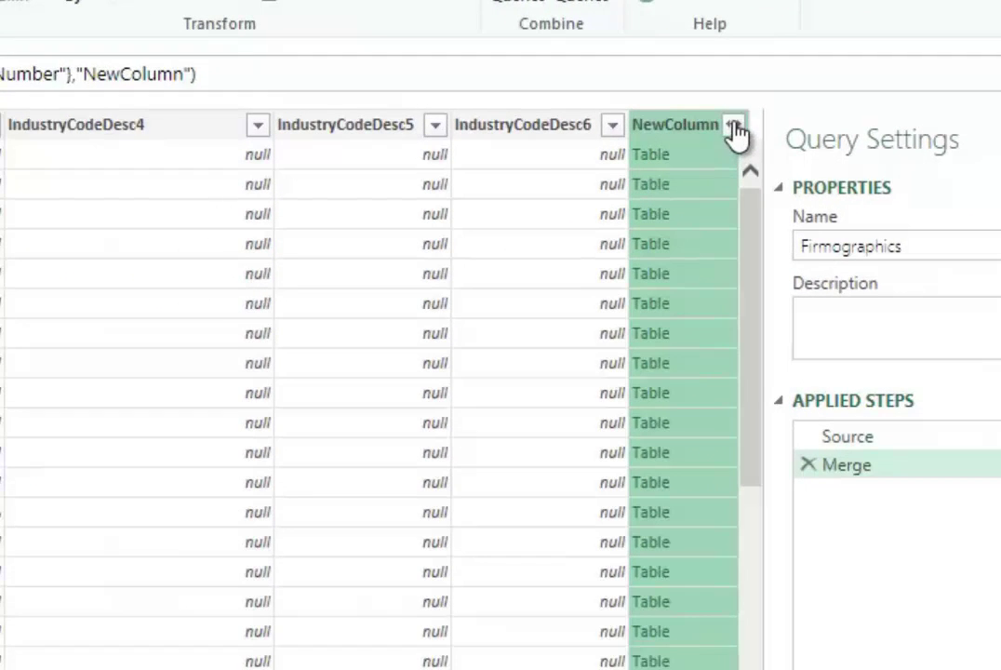
Step: Expand the merged Green table column so that it includes only the DUNSNumber field
left_click(733, 127)
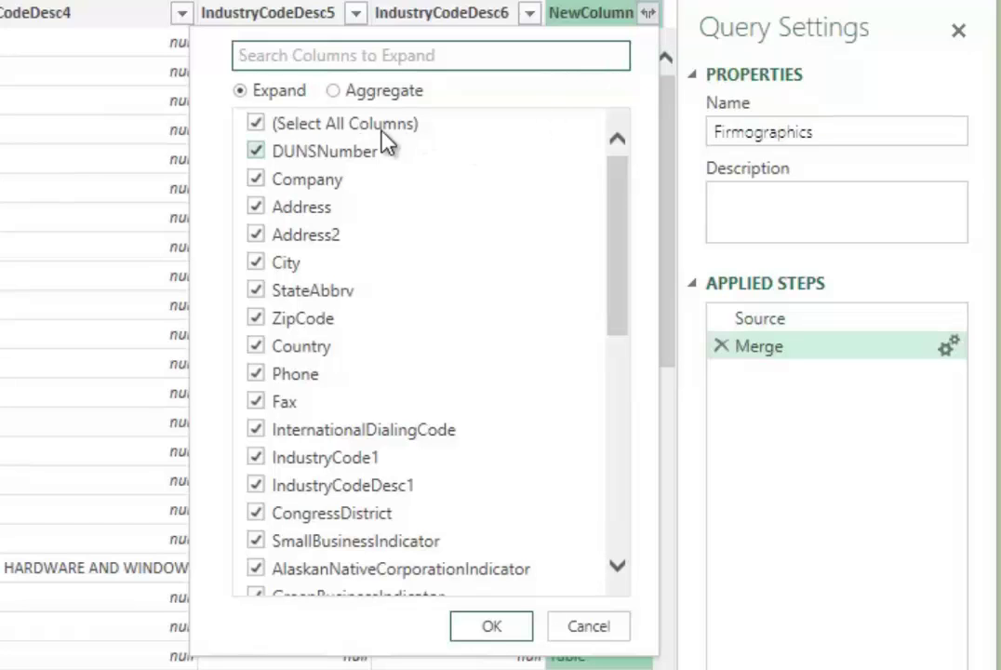
left_click(256, 124)
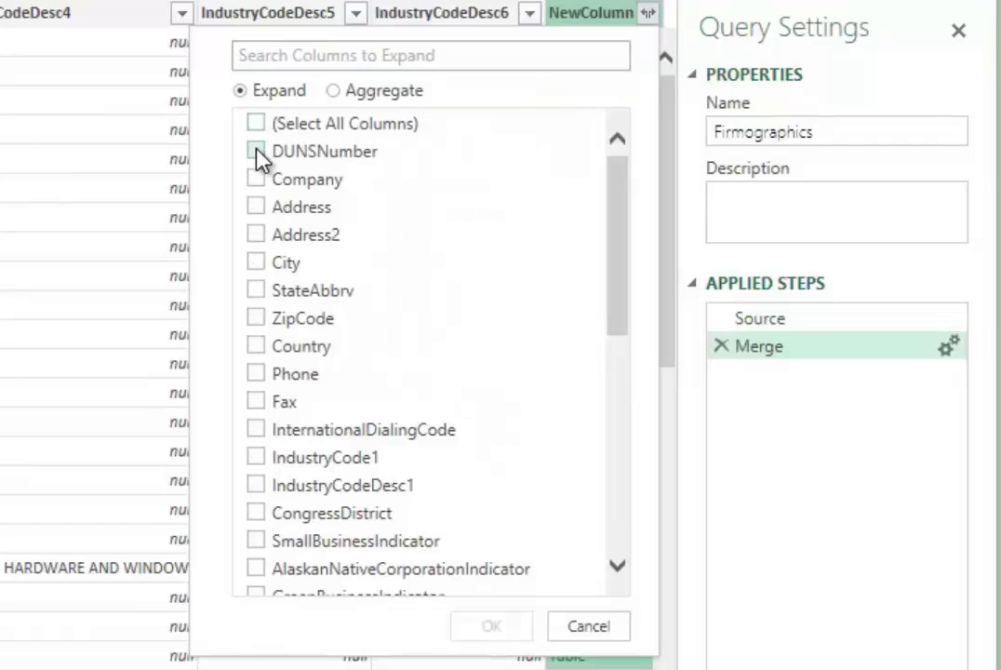
left_click(258, 152)
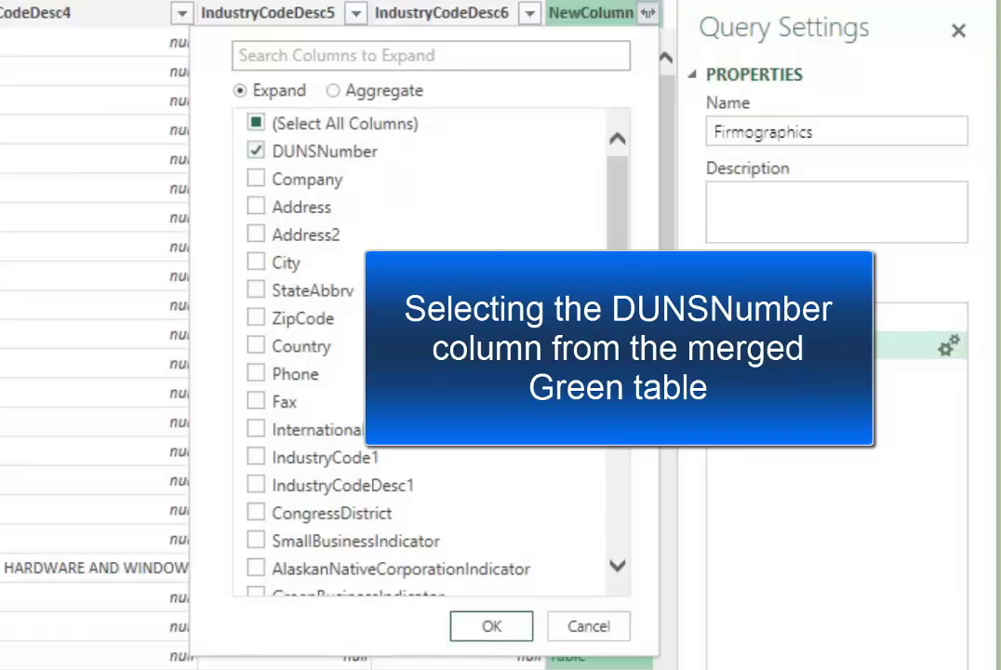
scroll(215, 267, "down", 4)
scroll(612, 496, "down", 4)
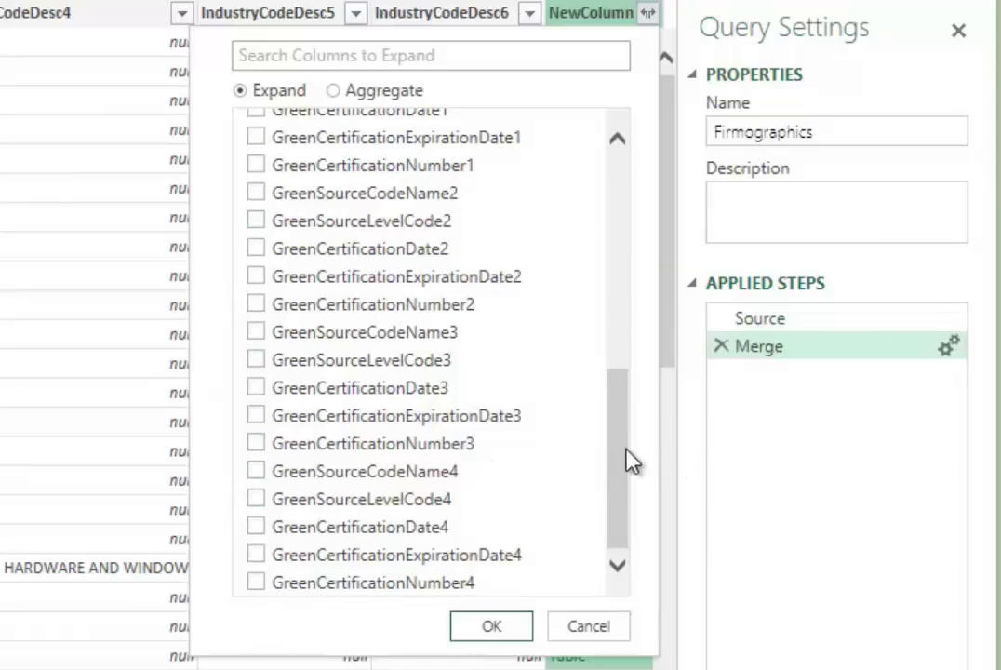
left_click_drag(622, 463, 633, 207)
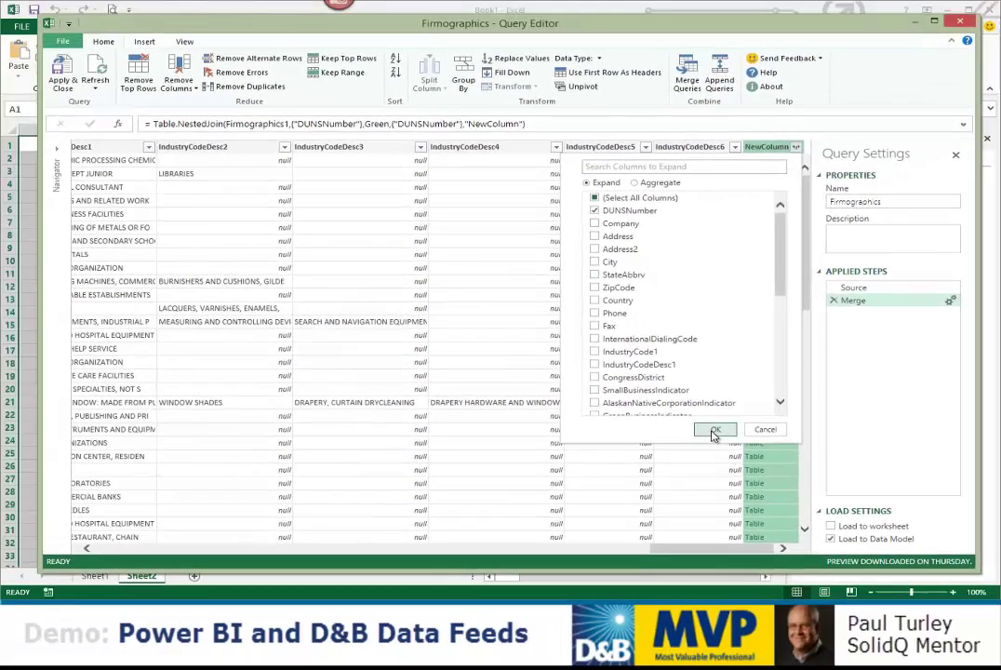
left_click(491, 626)
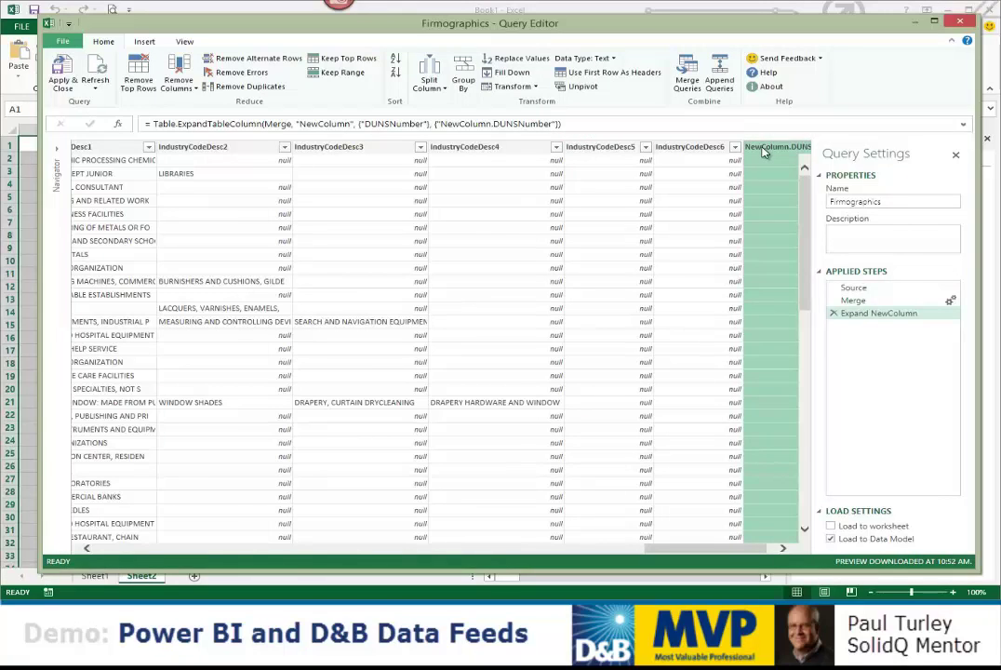
Step: Rename the expanded NewColumn.DUNSNumber column to Green_DUNSNumber
right_click(765, 152)
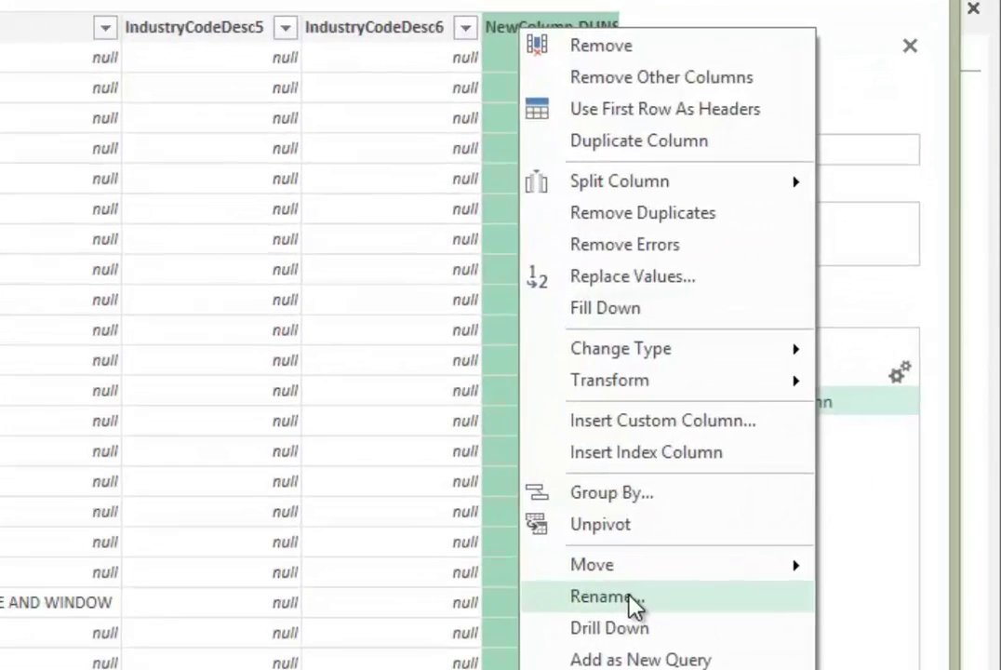
left_click(605, 596)
left_click_drag(584, 31, 389, 28)
type("Green_DUNSNumber")
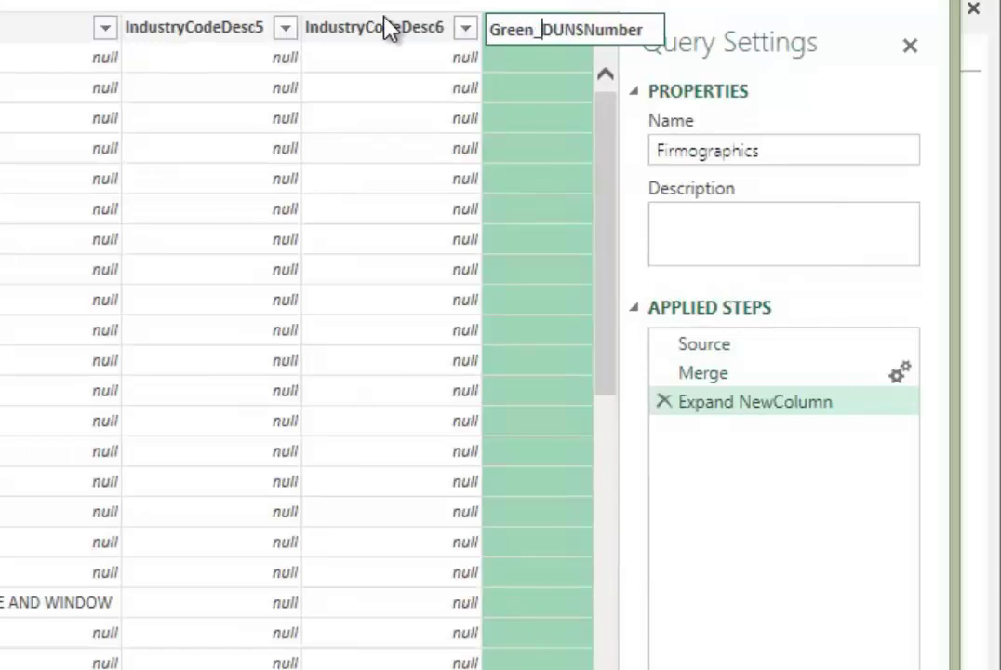
key("Return")
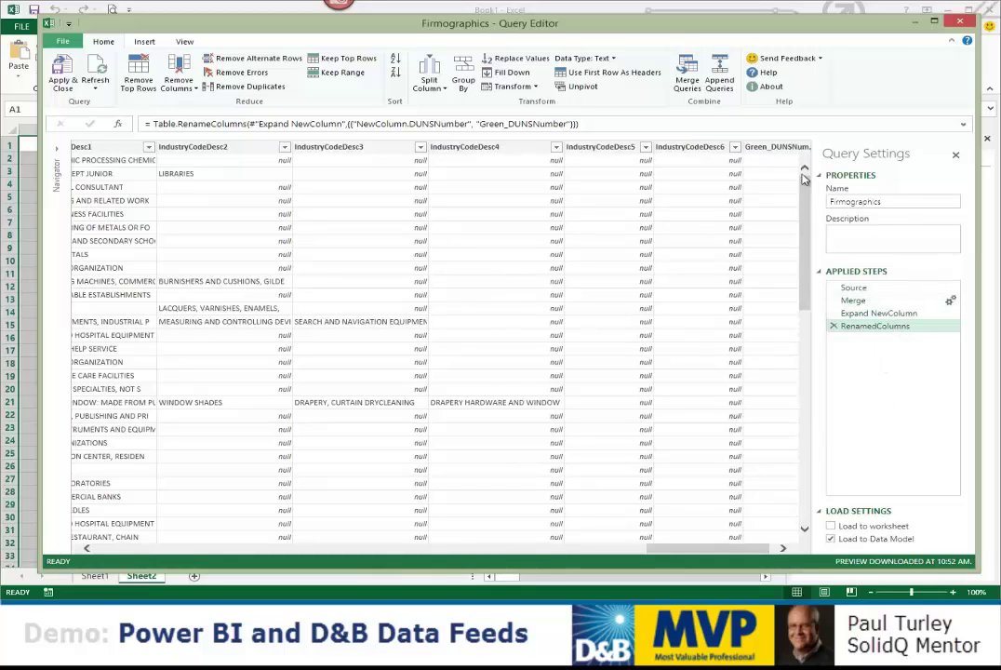
Step: Merge the LocationLatLong table into the Firmographics query, matching both tables on DUNSNumber
left_click(687, 87)
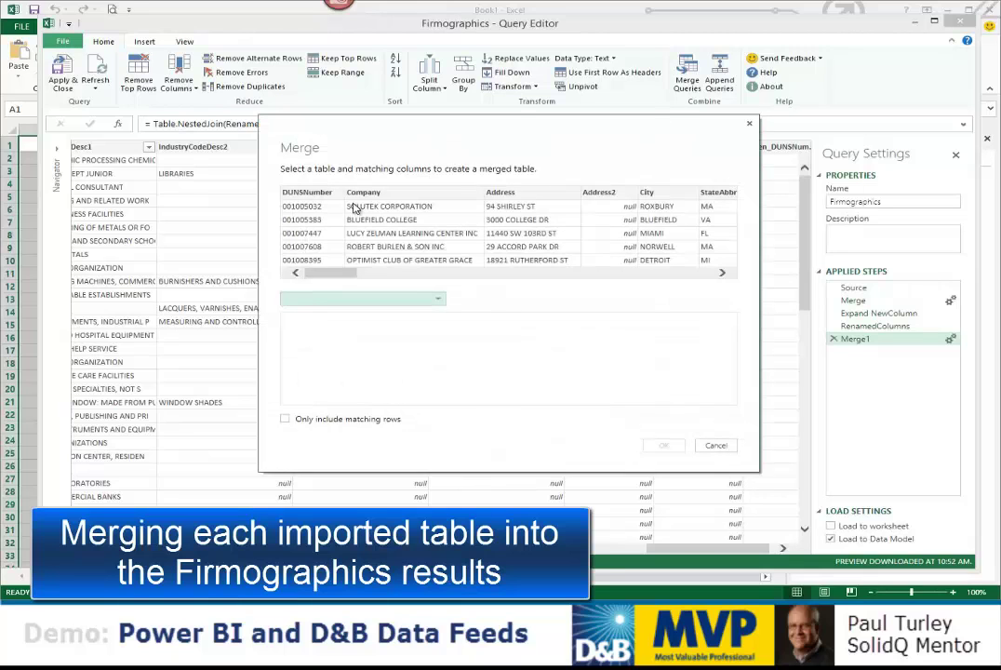
left_click(316, 192)
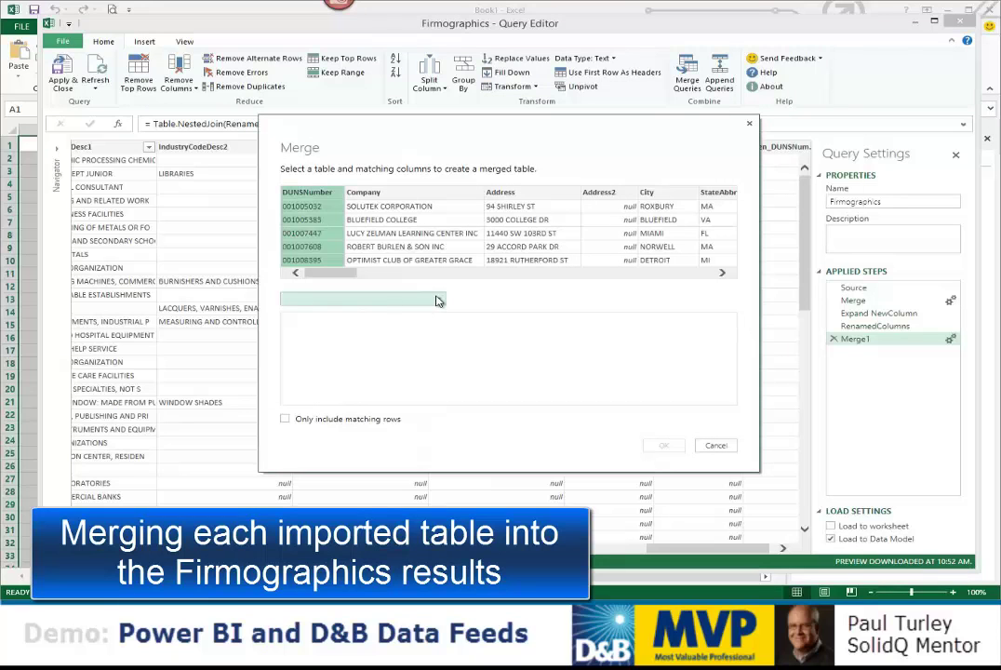
left_click(437, 298)
left_click(321, 338)
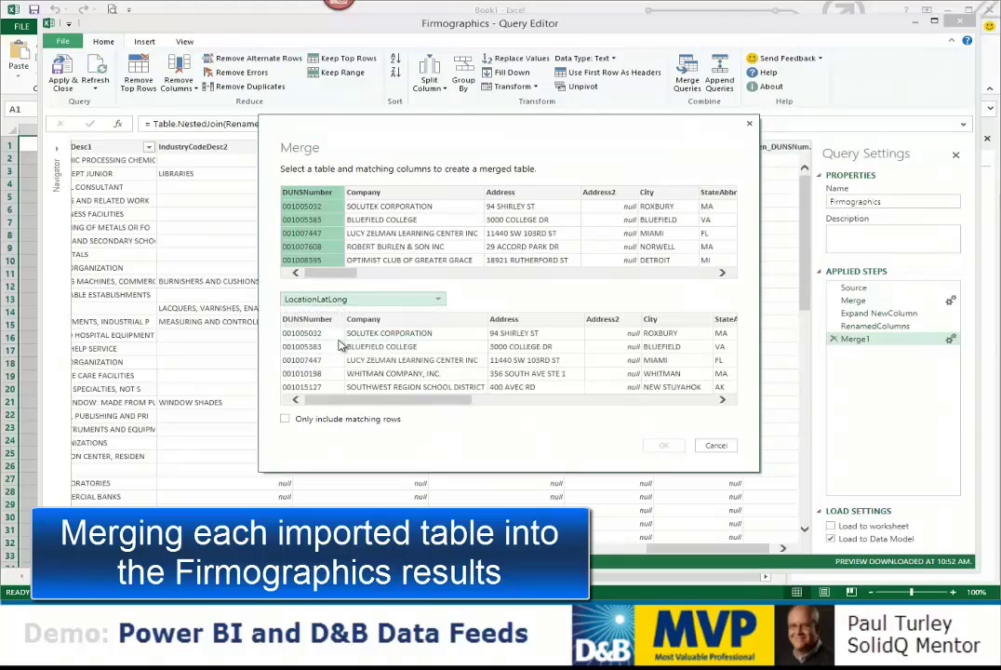
left_click(314, 319)
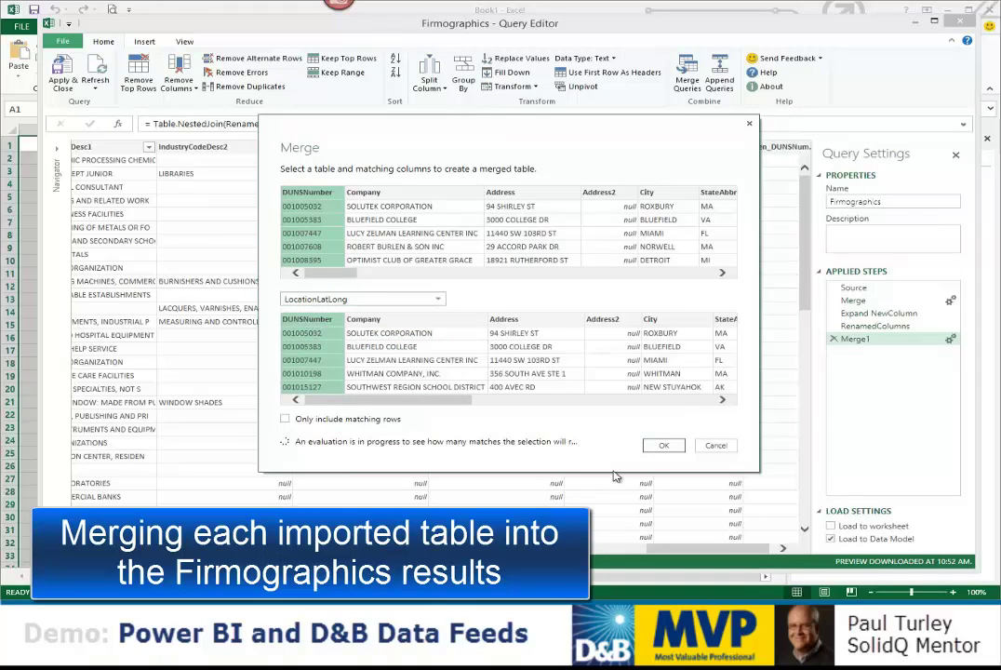
left_click(664, 445)
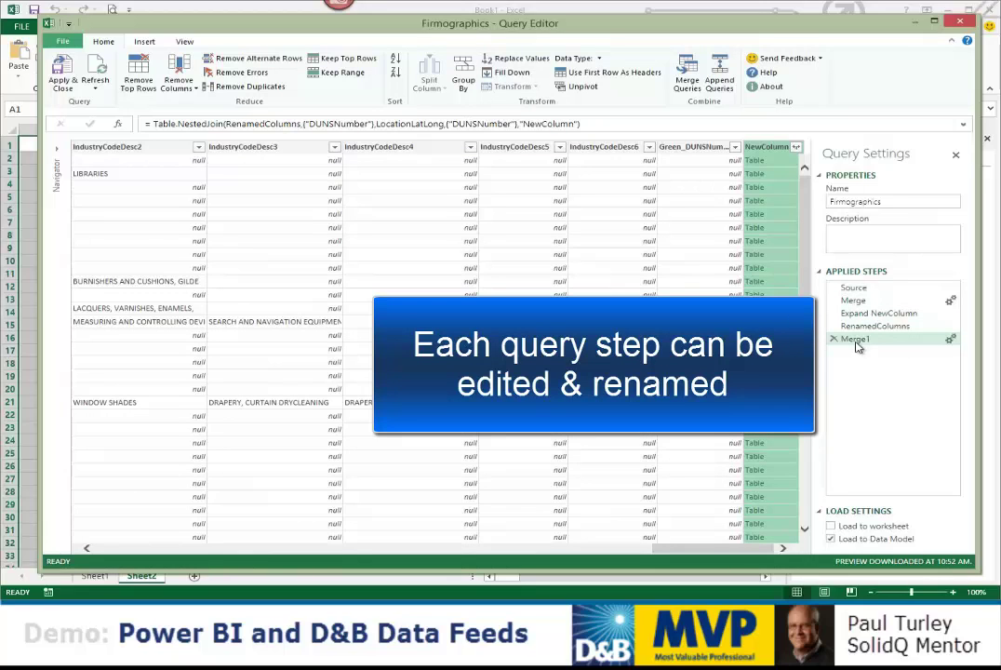
Step: Expand the merged LocationLatLong column to include only the Latitude and Longitude fields
left_click(797, 149)
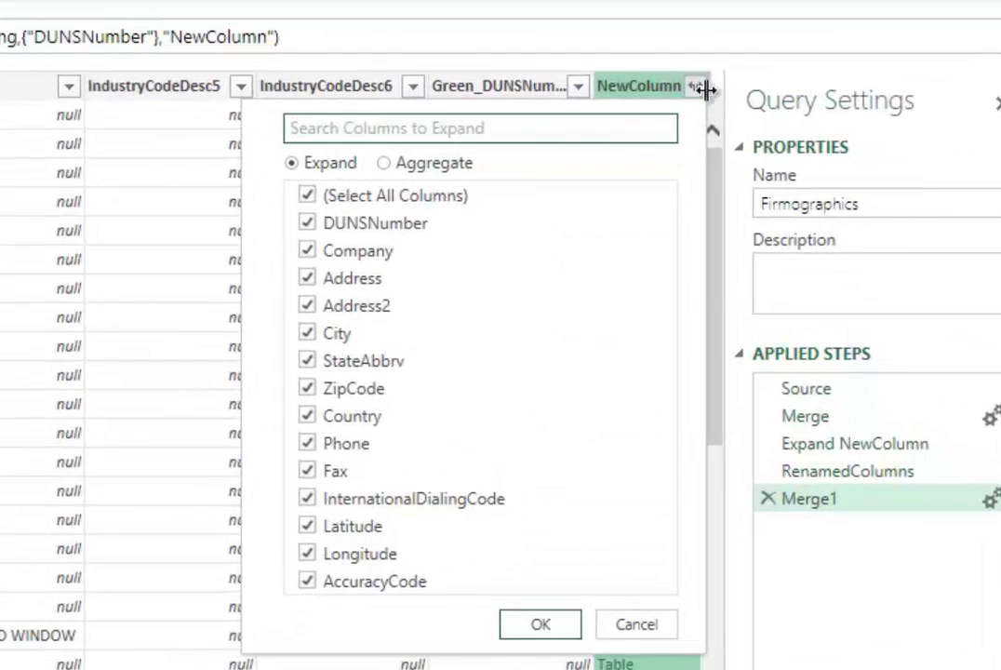
left_click(309, 201)
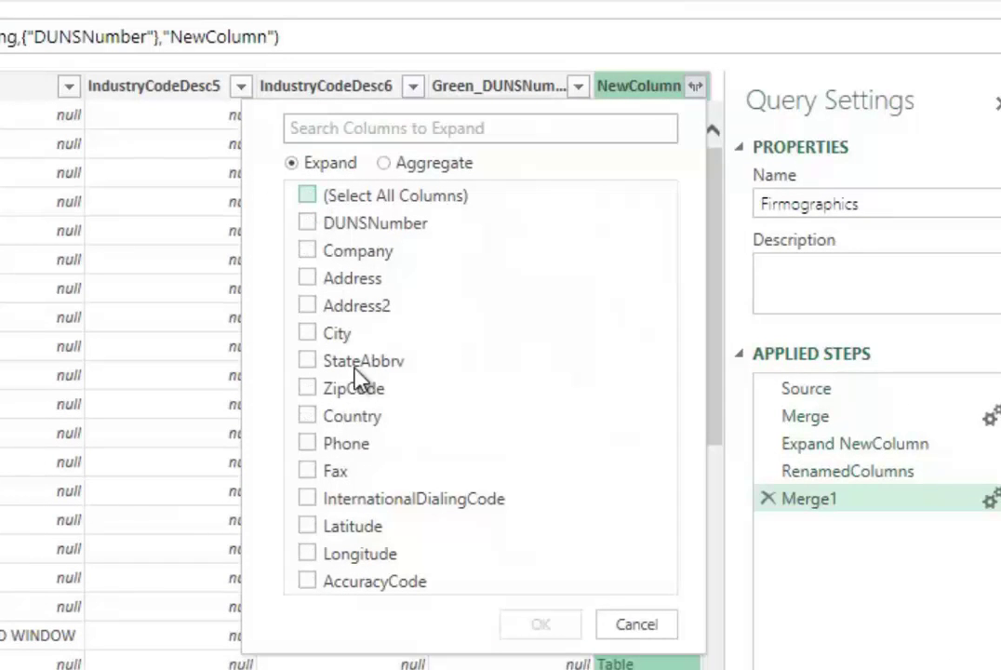
left_click(309, 527)
left_click(308, 555)
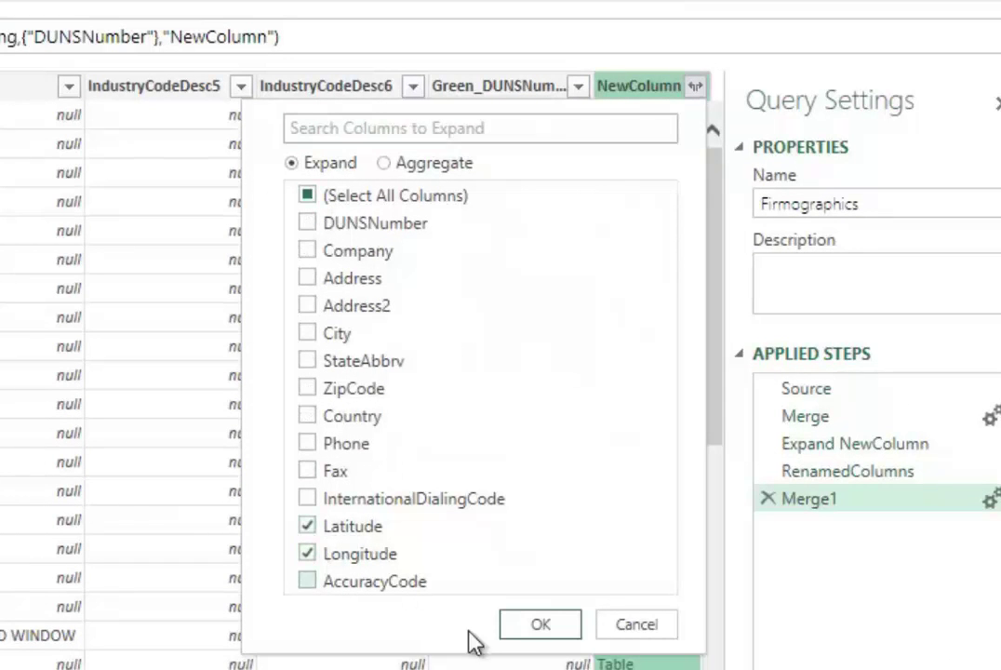
left_click(540, 625)
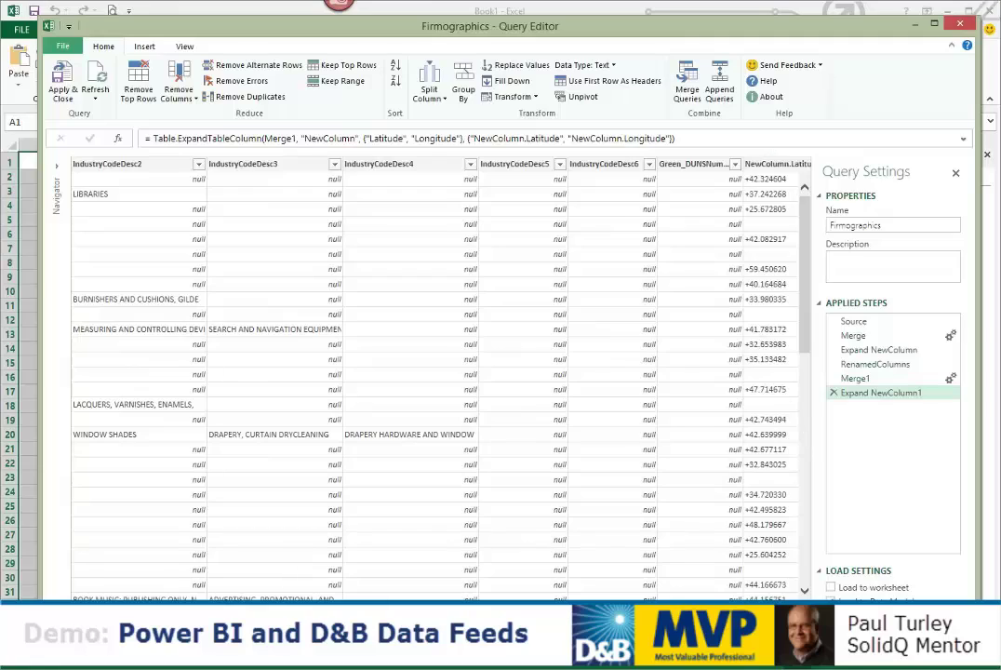
Step: Rename the NewColumn.Latitude column to Latitude
scroll(681, 492, "right", 2)
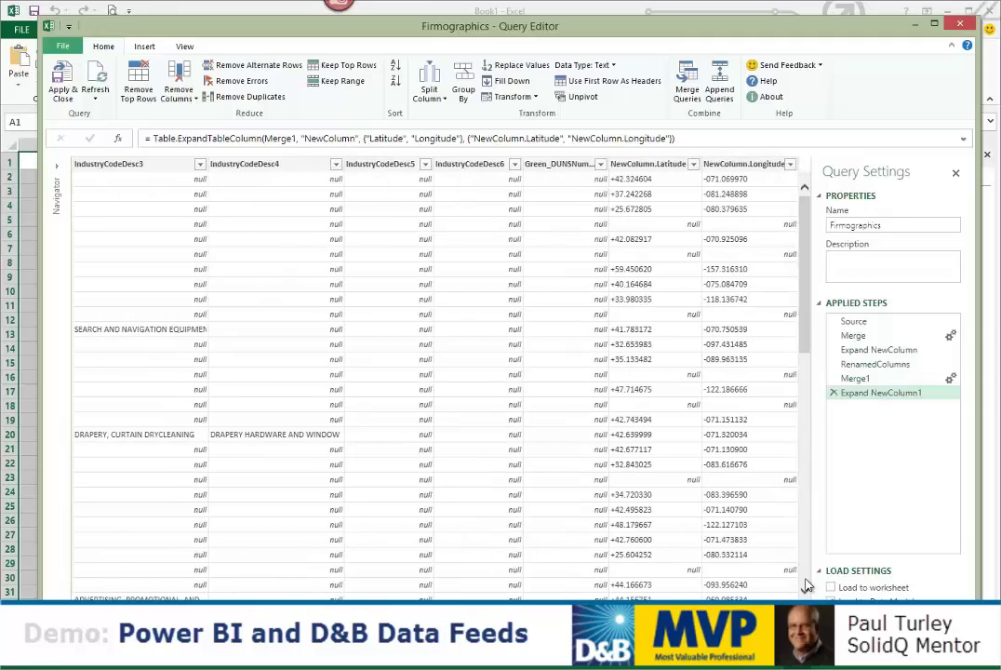
left_click(658, 166)
right_click(658, 165)
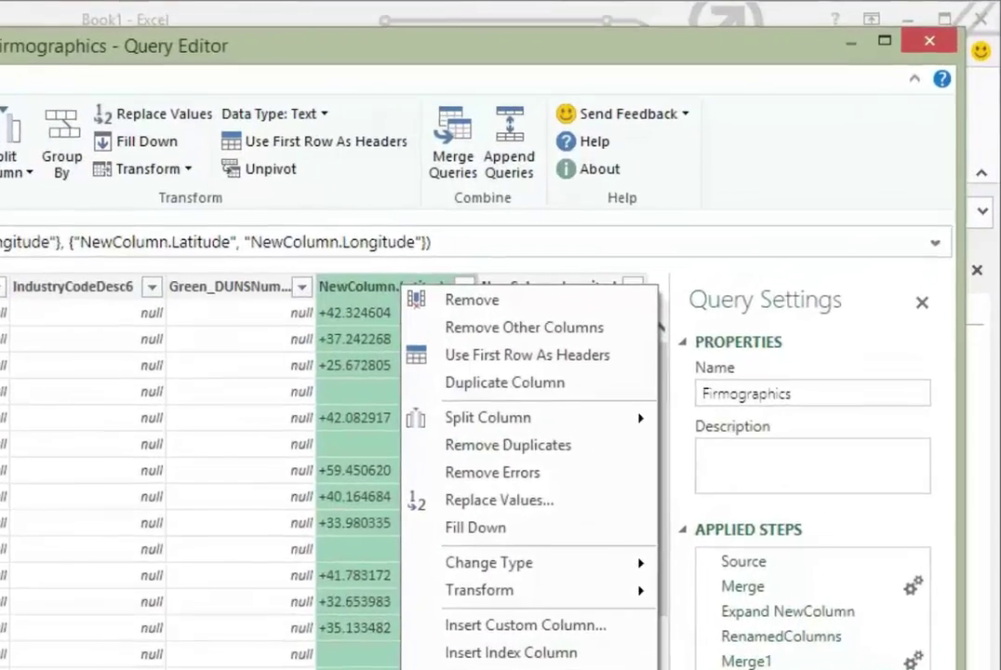
left_click(693, 445)
left_click(357, 314)
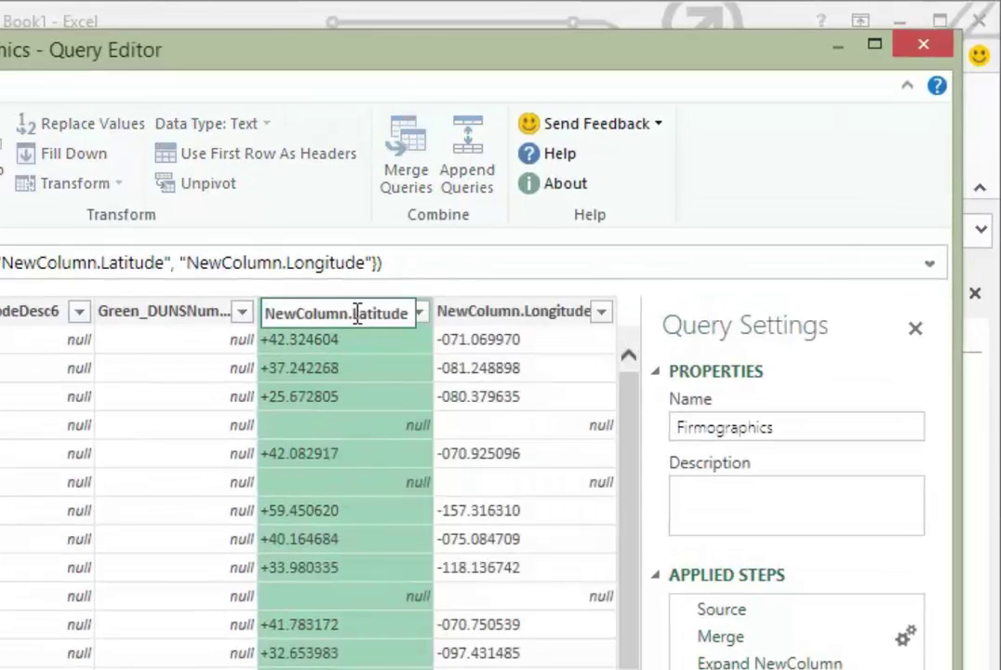
key("BackSpace")
key("BackSpace")
key("BackSpace")
key("BackSpace")
key("BackSpace")
key("BackSpace")
key("BackSpace")
key("BackSpace")
key("BackSpace")
key("BackSpace")
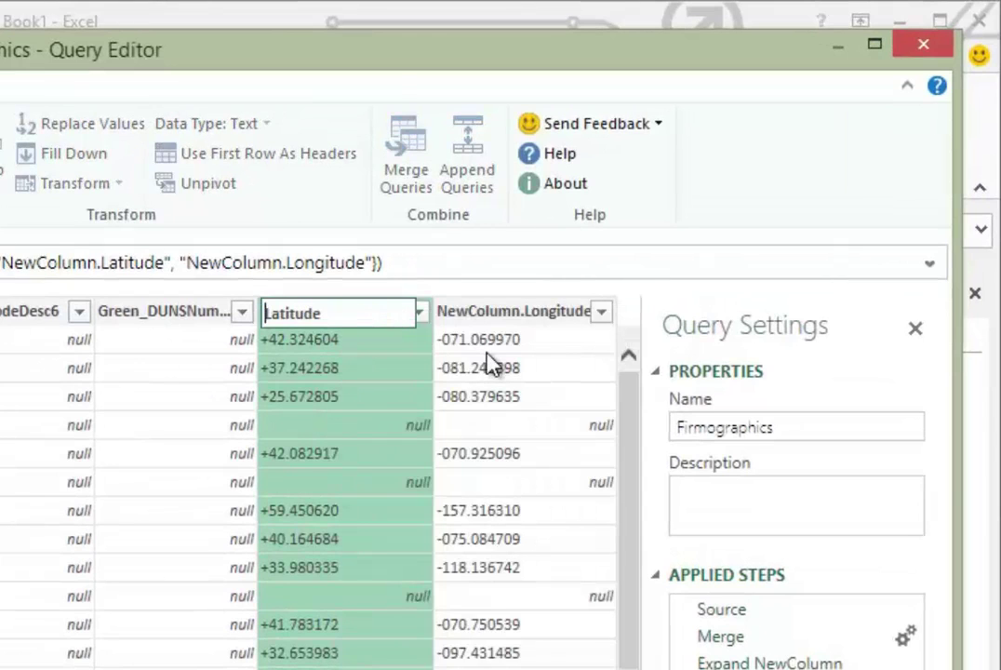
key("Return")
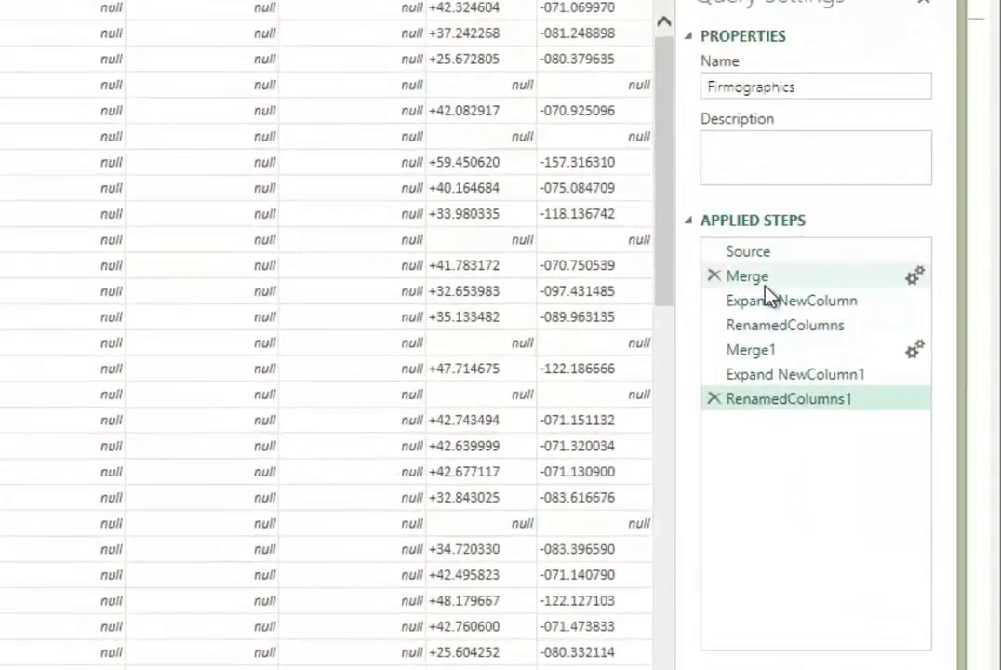
Step: Rename the first Merge entry in the query's applied steps to "Merge Green"
left_click(755, 642)
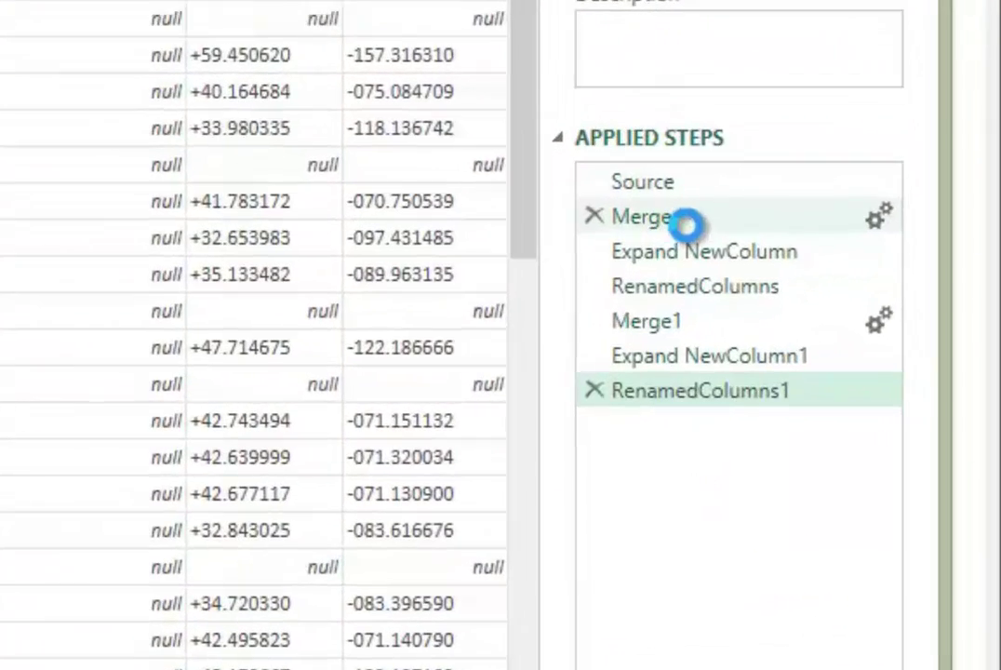
right_click(685, 227)
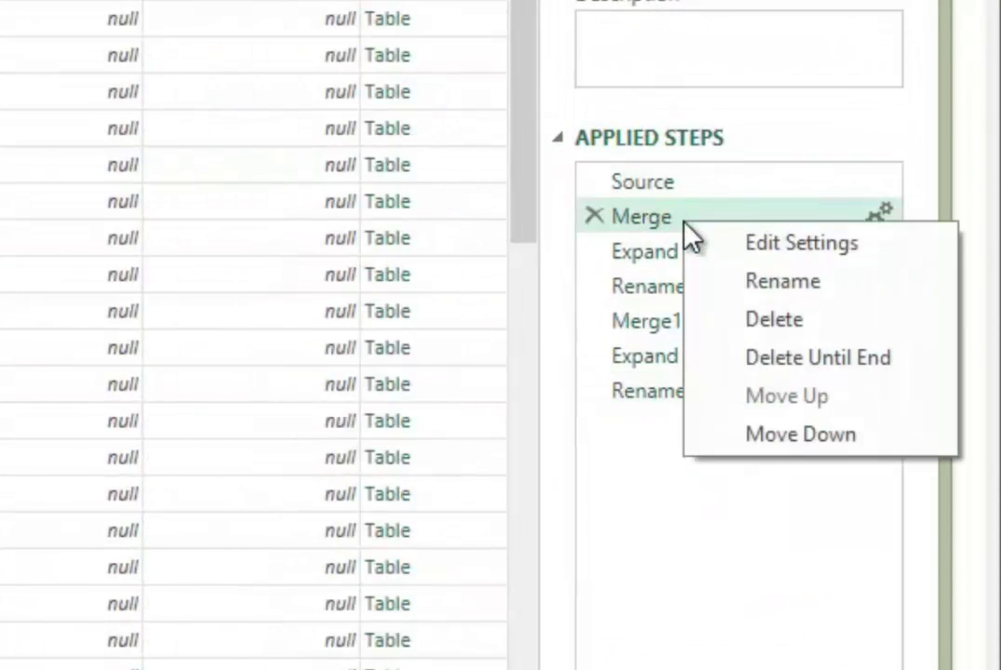
left_click(796, 281)
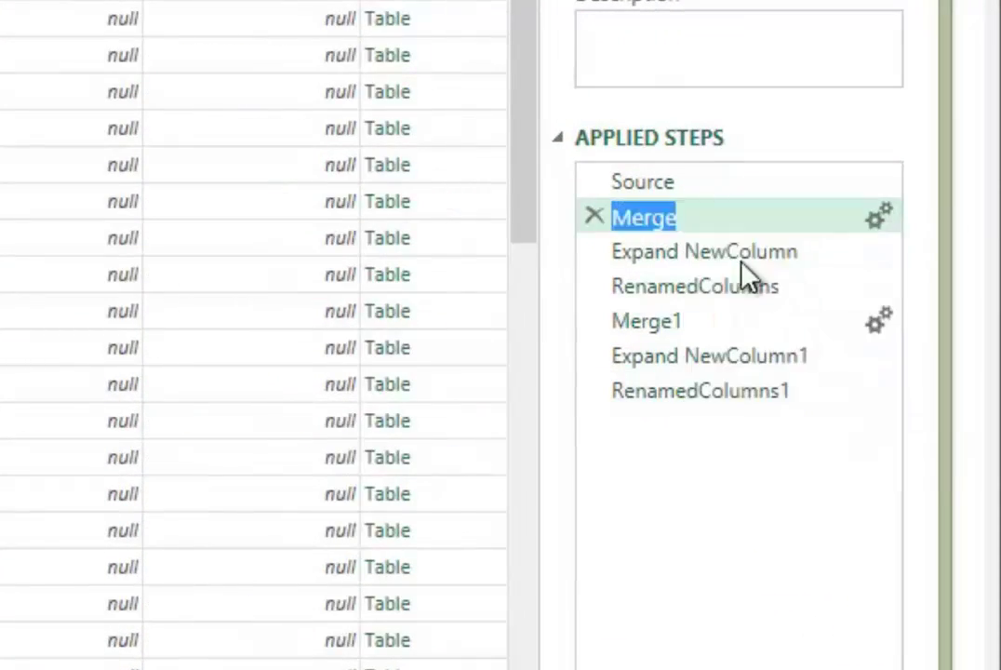
left_click(685, 226)
type("G")
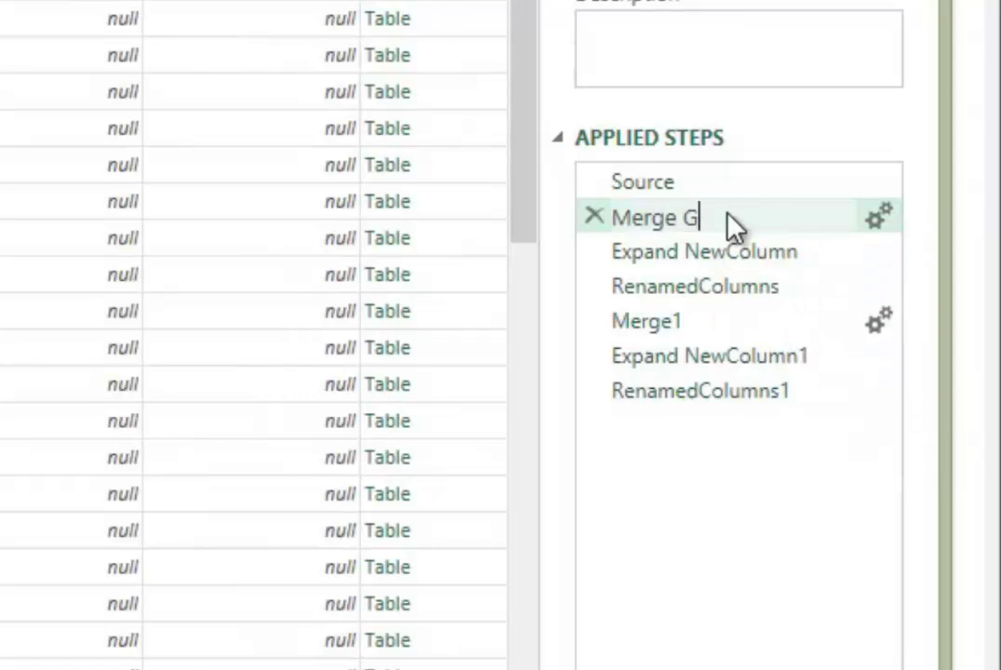
type("reen")
key("Return")
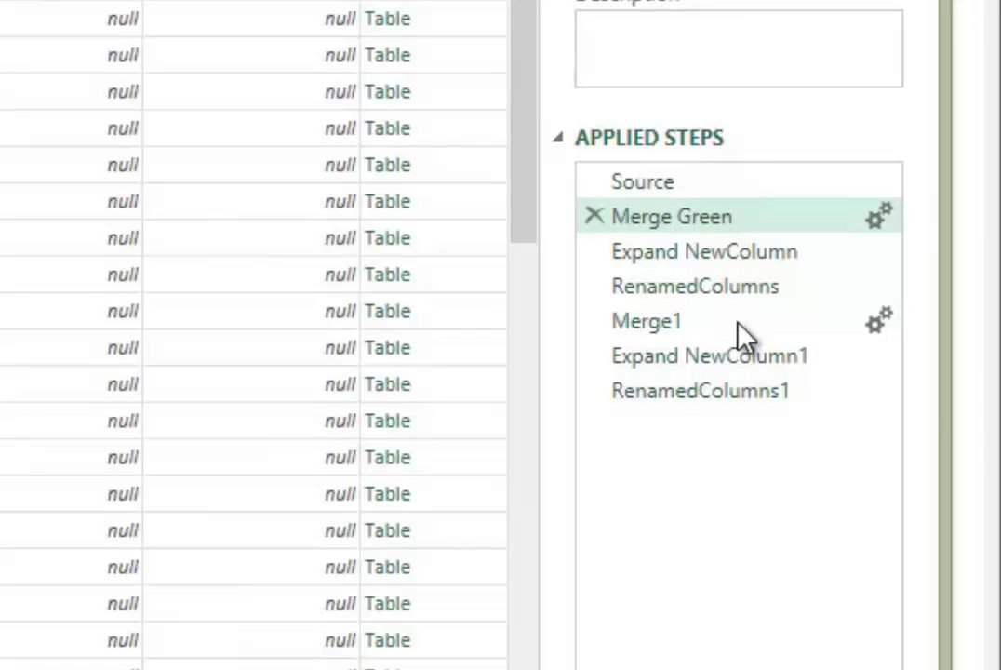
Step: Rename the Merge1 entry in the query's applied steps to "Merge Location"
left_click(692, 319)
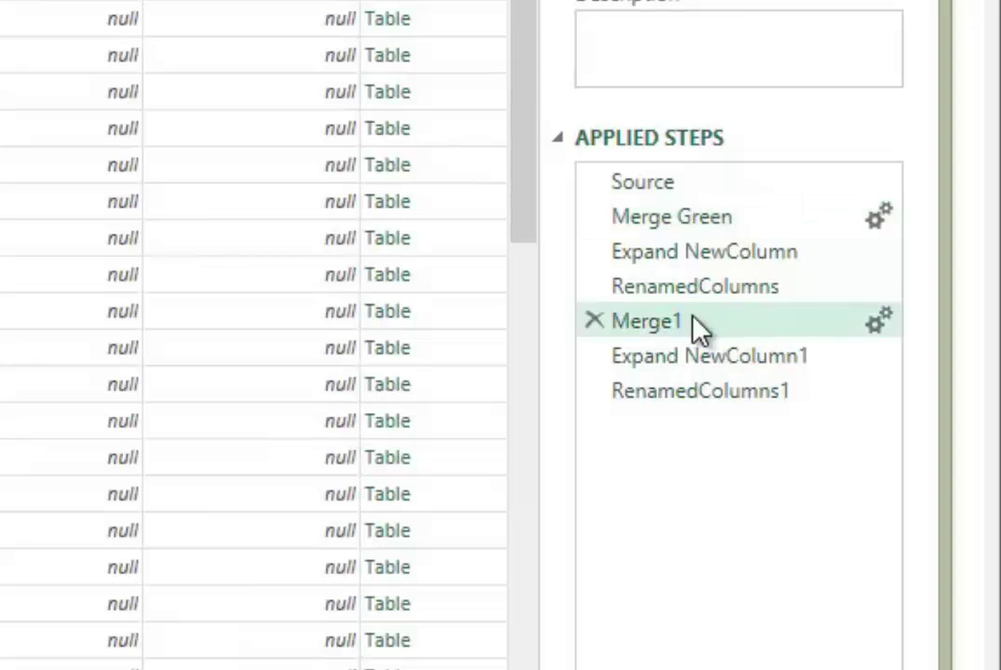
right_click(698, 327)
left_click(726, 375)
left_click(759, 330)
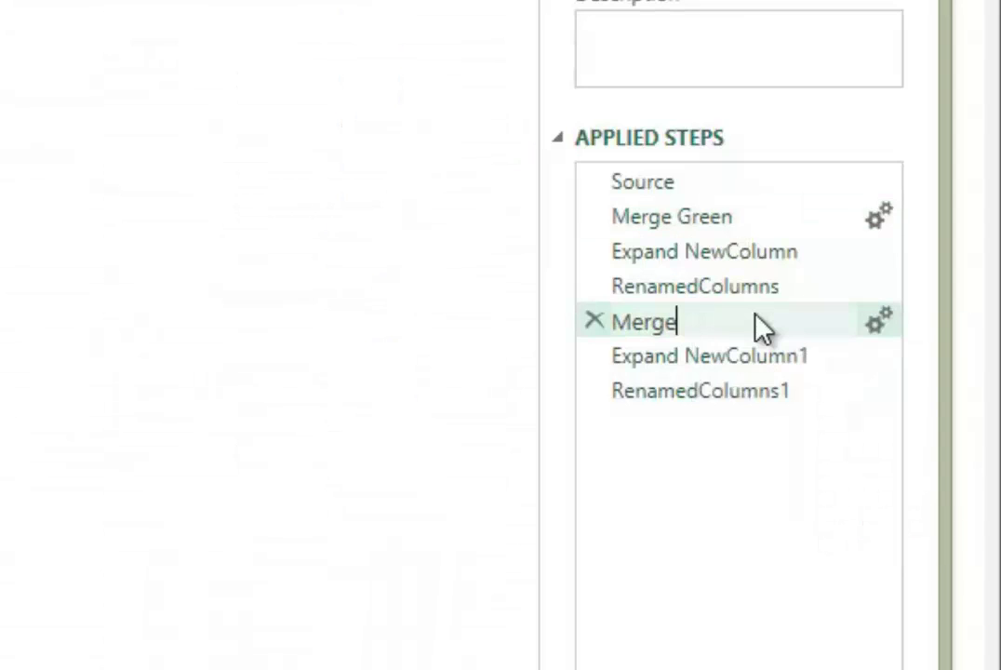
key("BackSpace")
type("Locatio")
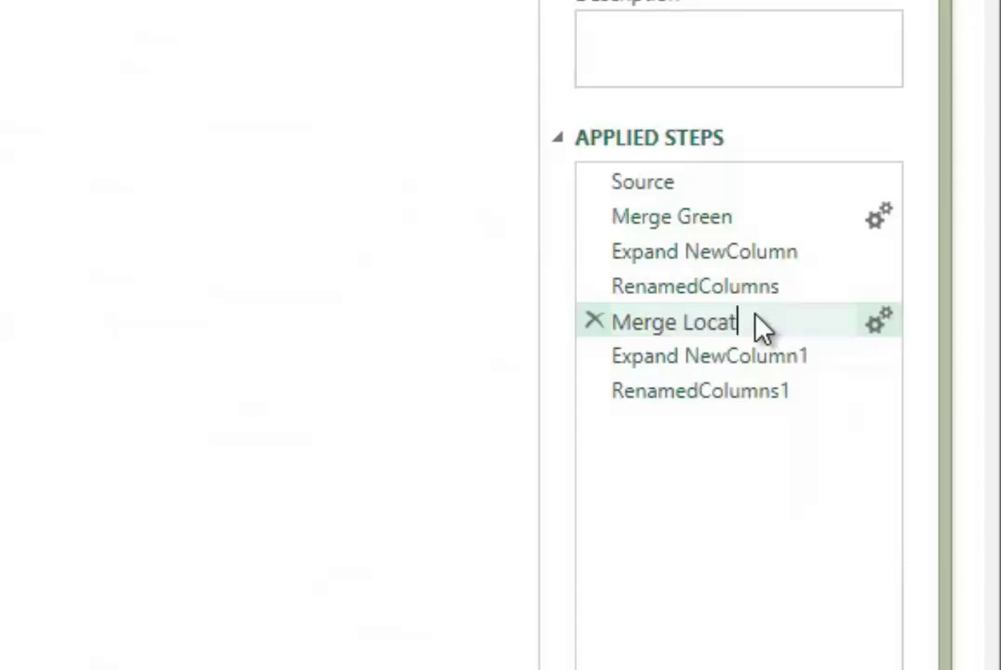
type("n")
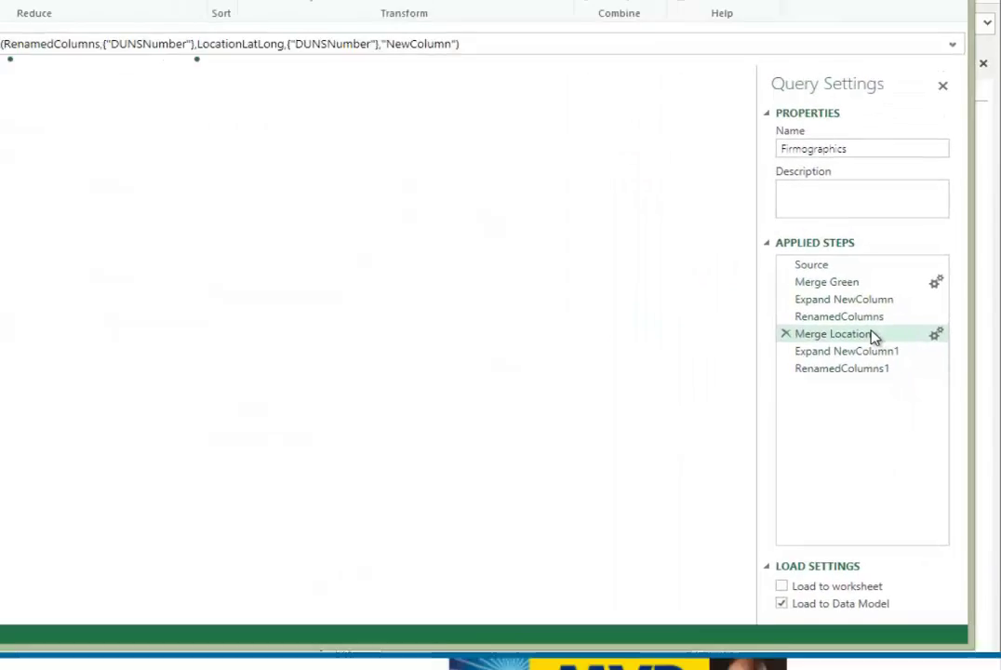
key("Return")
Step: Merge the Minority table into the Firmographics query, matching both tables on DUNSNumber
left_click(690, 85)
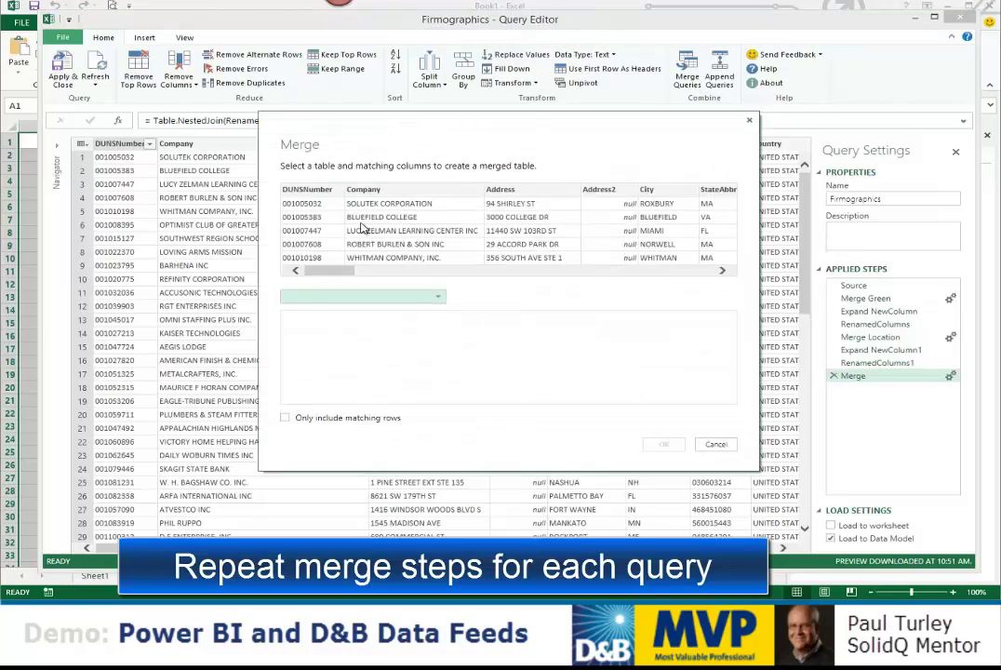
left_click(410, 297)
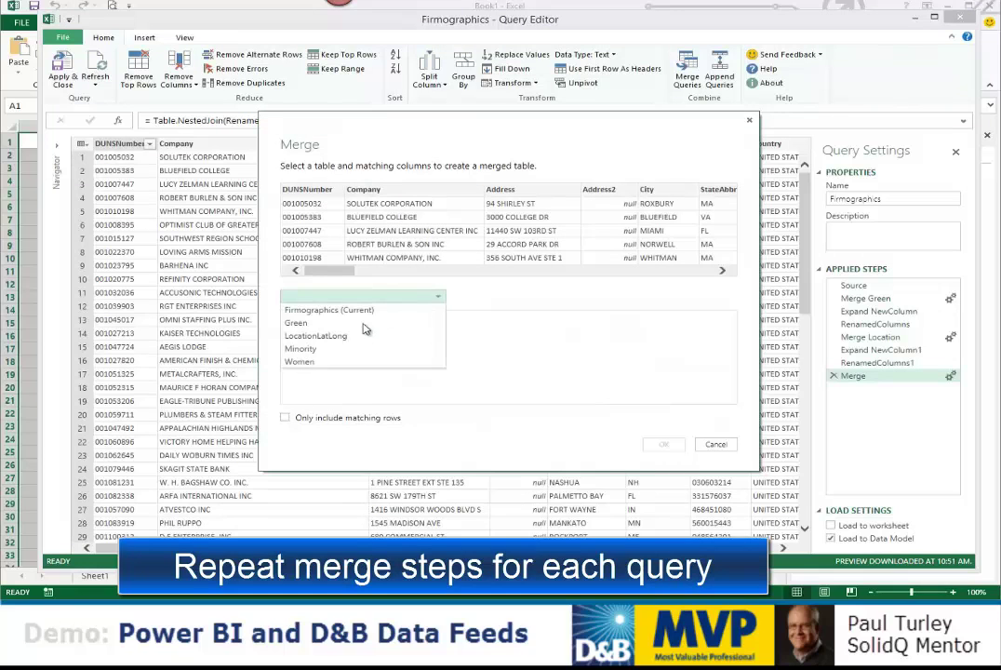
left_click(323, 350)
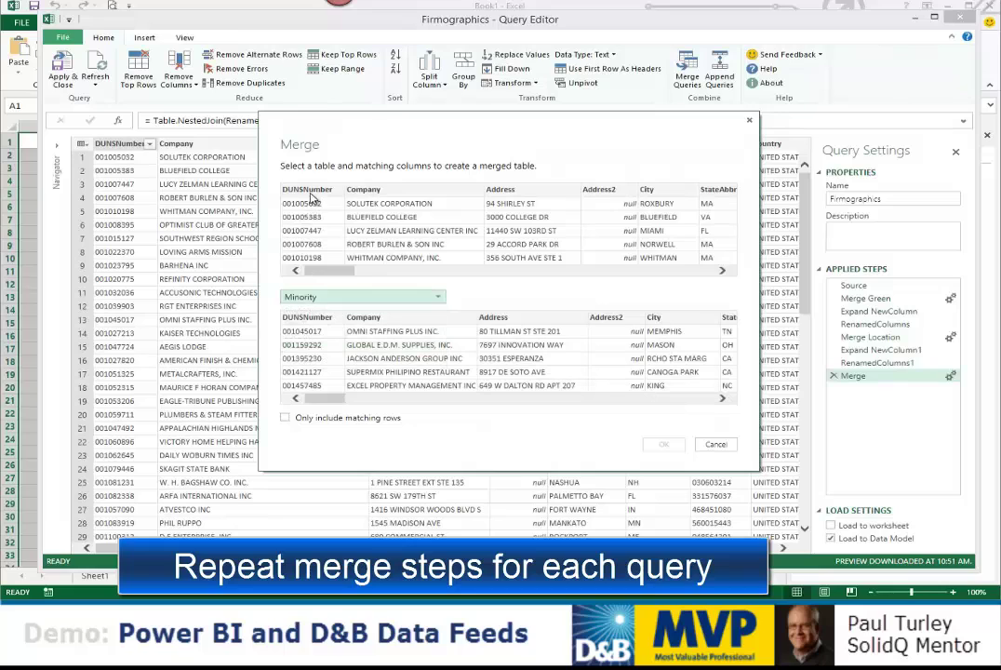
left_click(315, 194)
left_click(314, 319)
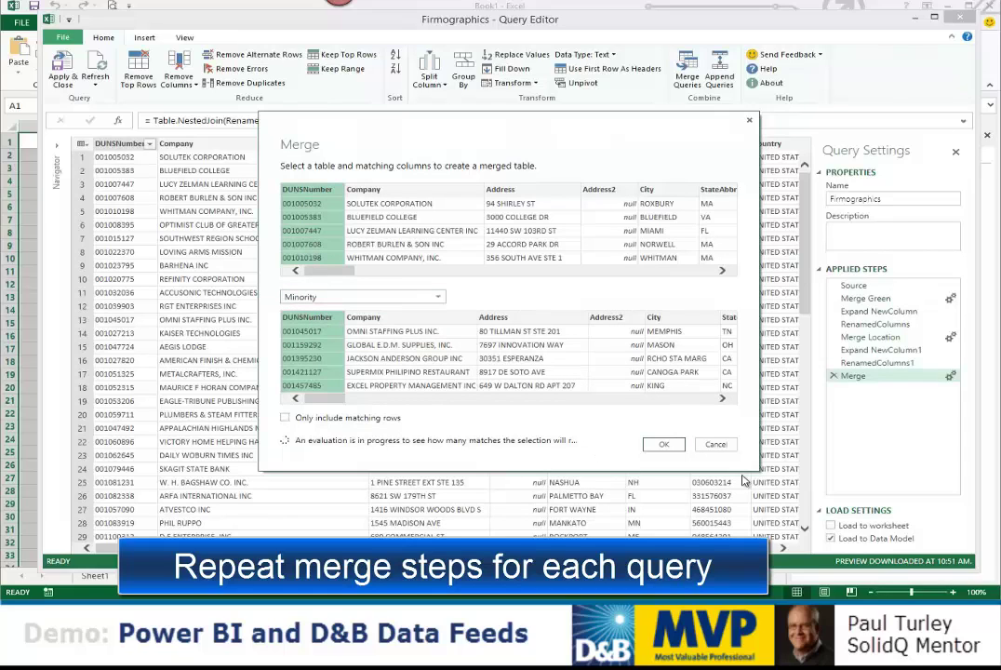
left_click(663, 444)
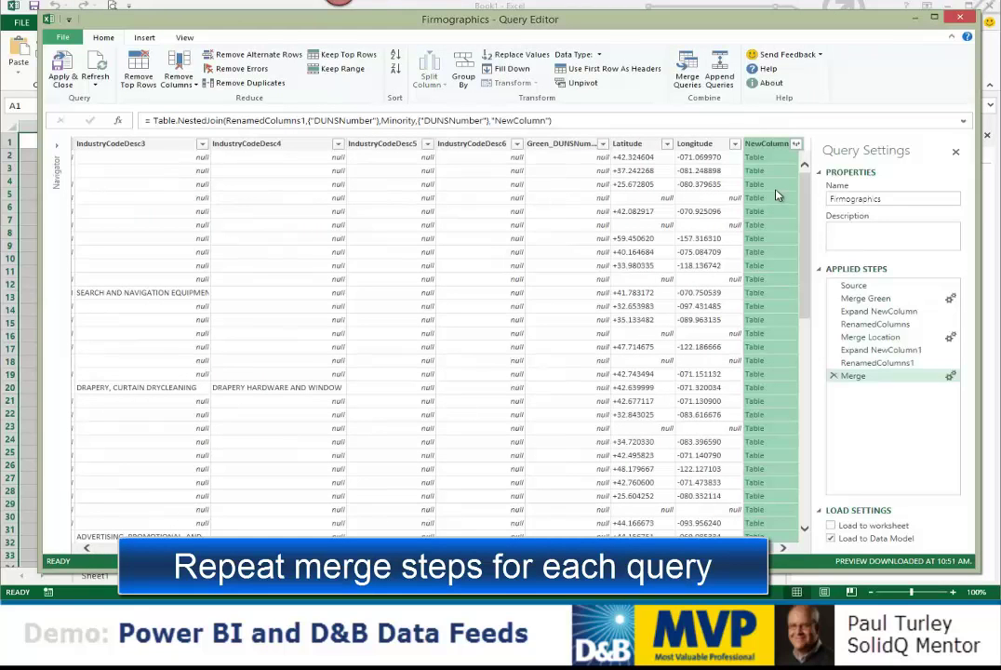
Step: Expand the merged Minority column to include only the DUNSNumber field
left_click(796, 144)
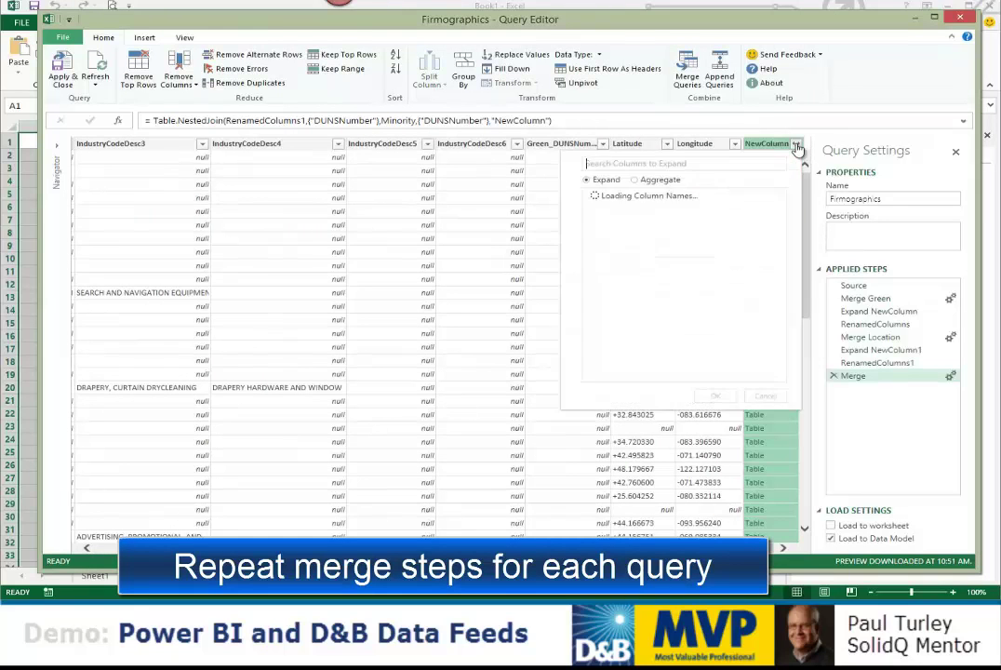
left_click(594, 196)
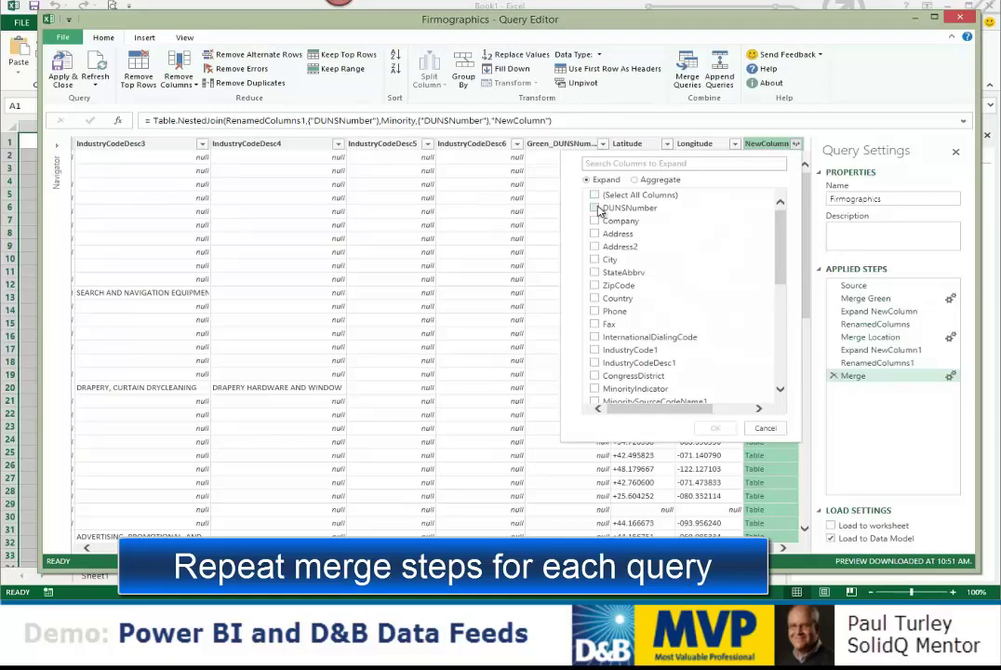
left_click(595, 208)
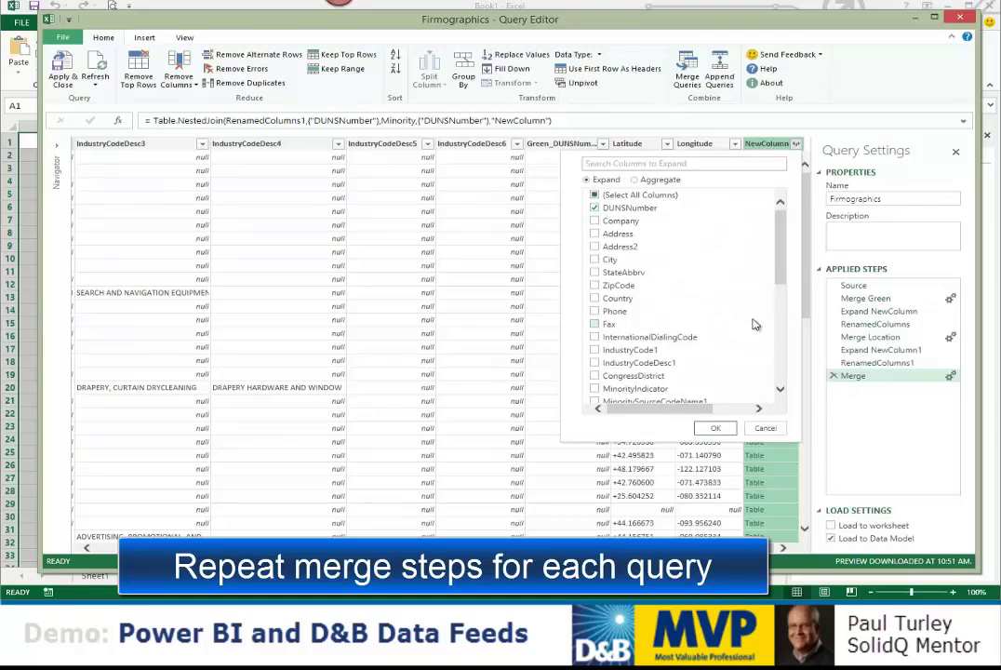
left_click(715, 430)
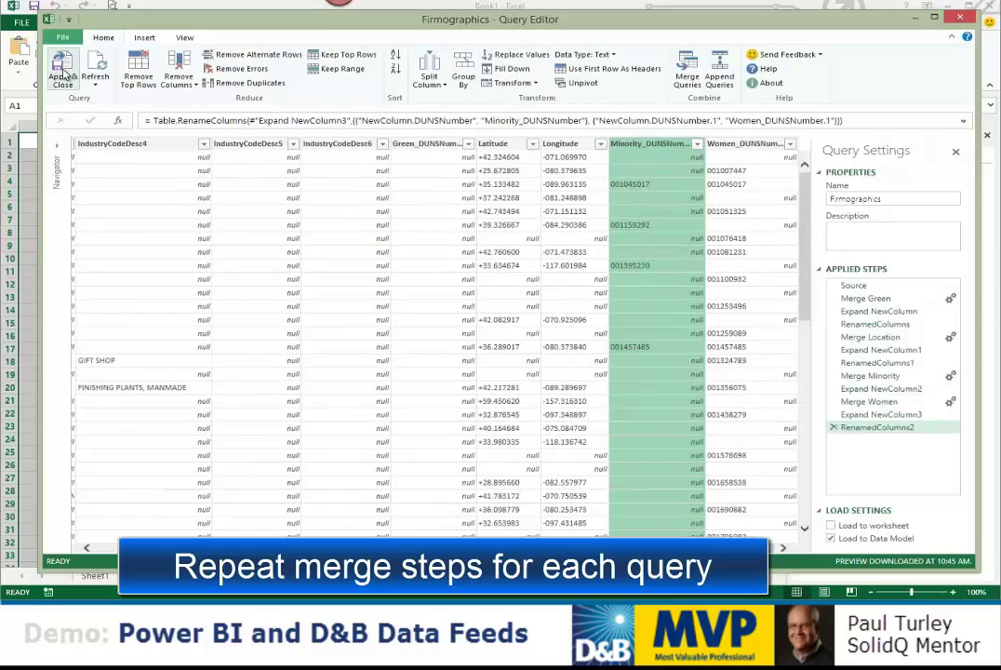
Step: Apply and close the Firmographics query, and open the workbook's data model in the Power Pivot window
left_click(63, 70)
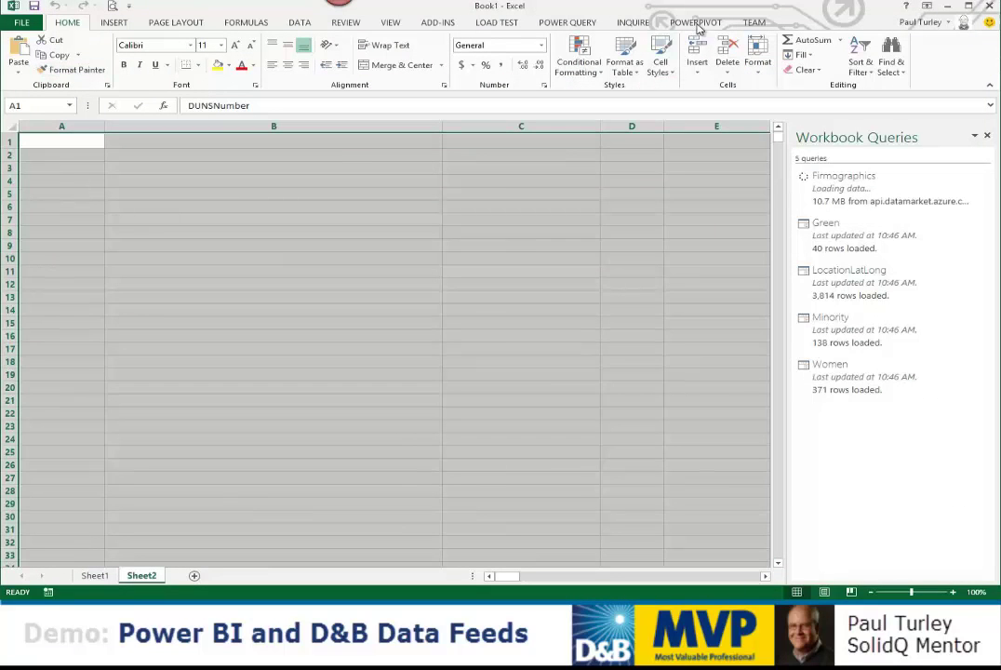
left_click(696, 22)
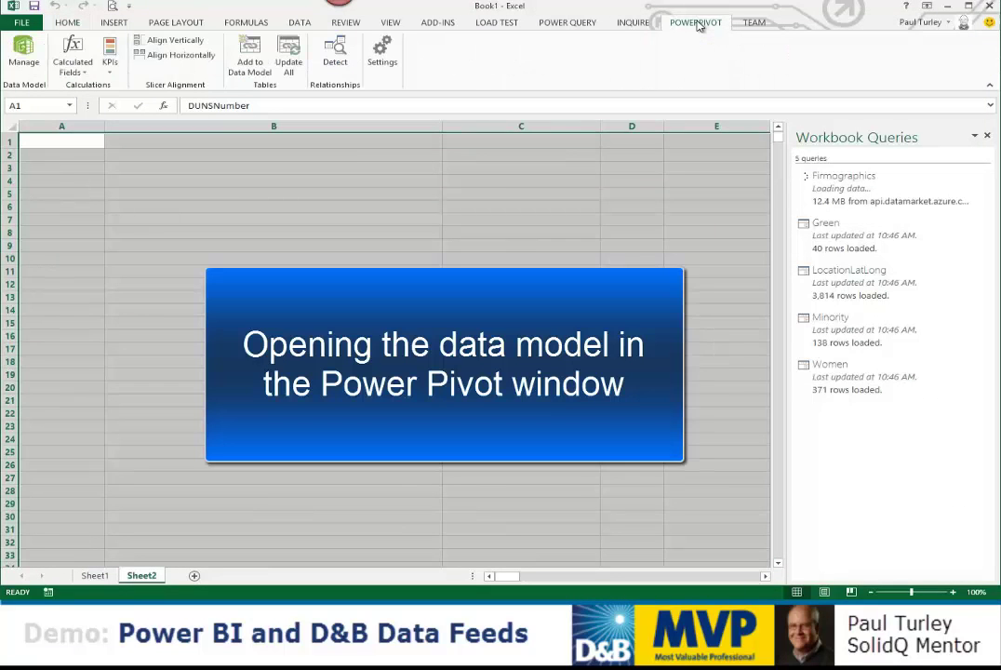
left_click(23, 54)
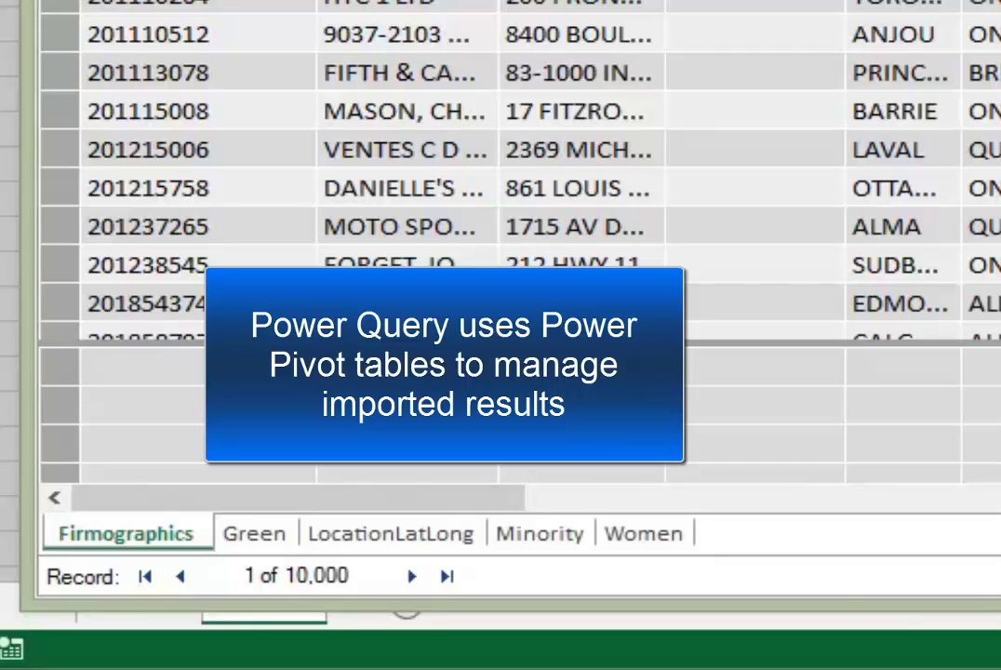
Step: Delete the Green and LocationLatLong tables from the data model
left_click(253, 534)
right_click(268, 547)
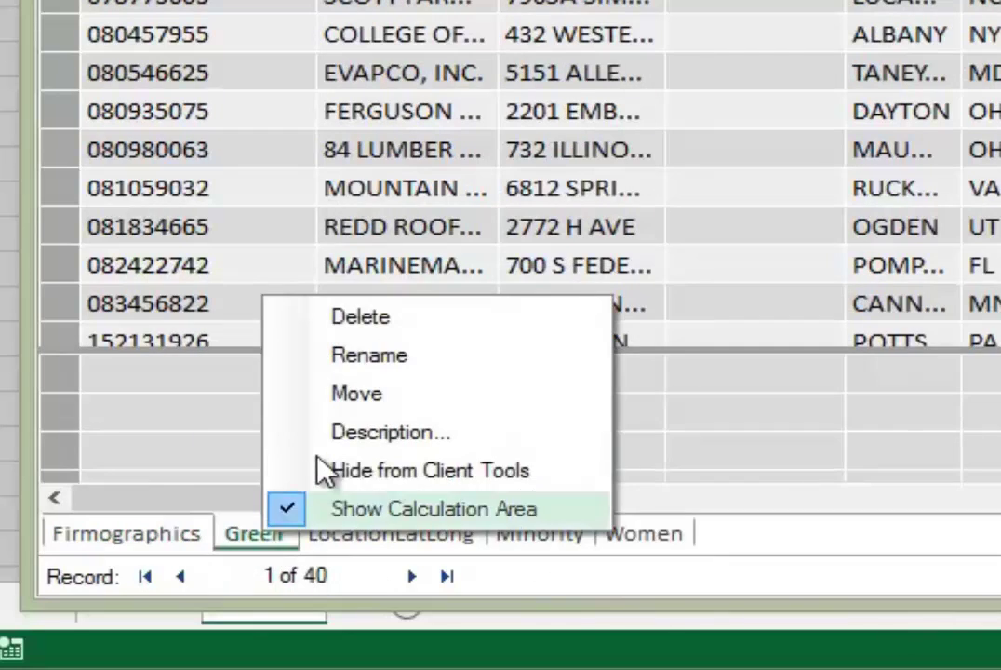
key("Escape")
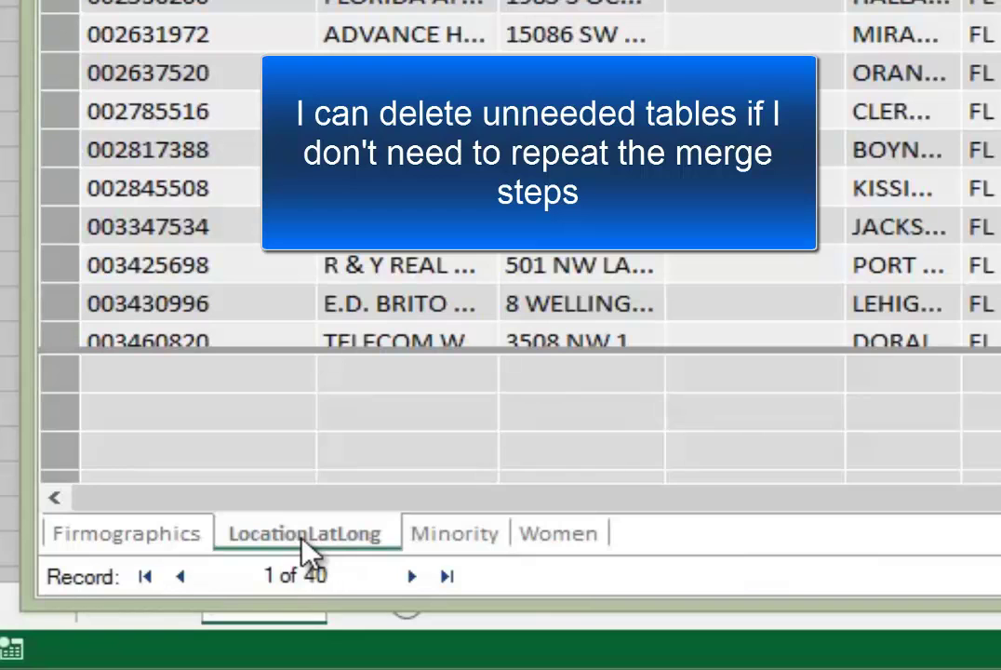
right_click(304, 540)
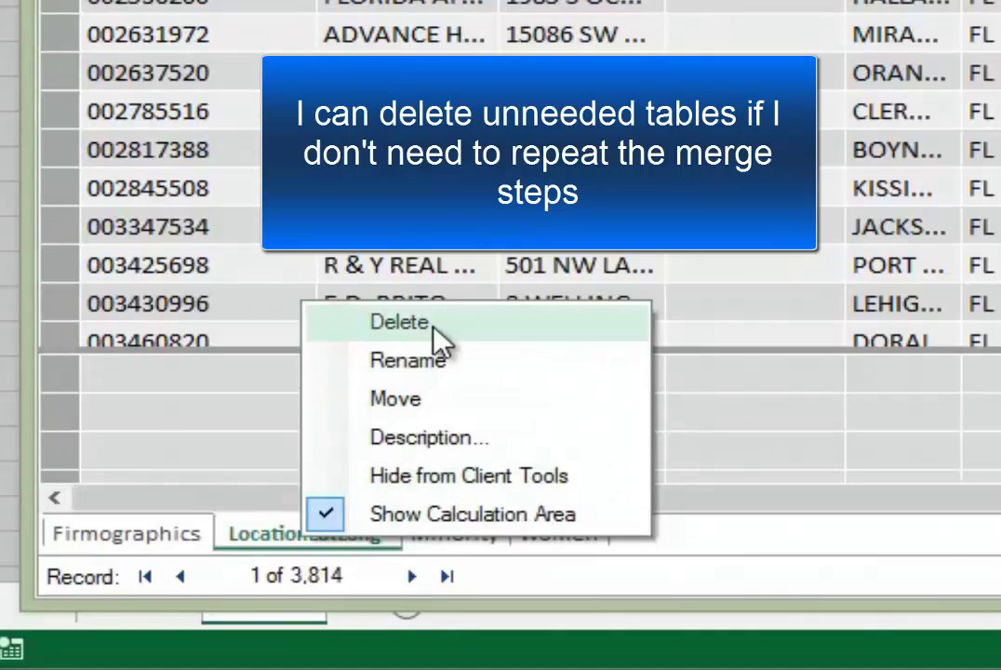
left_click(400, 322)
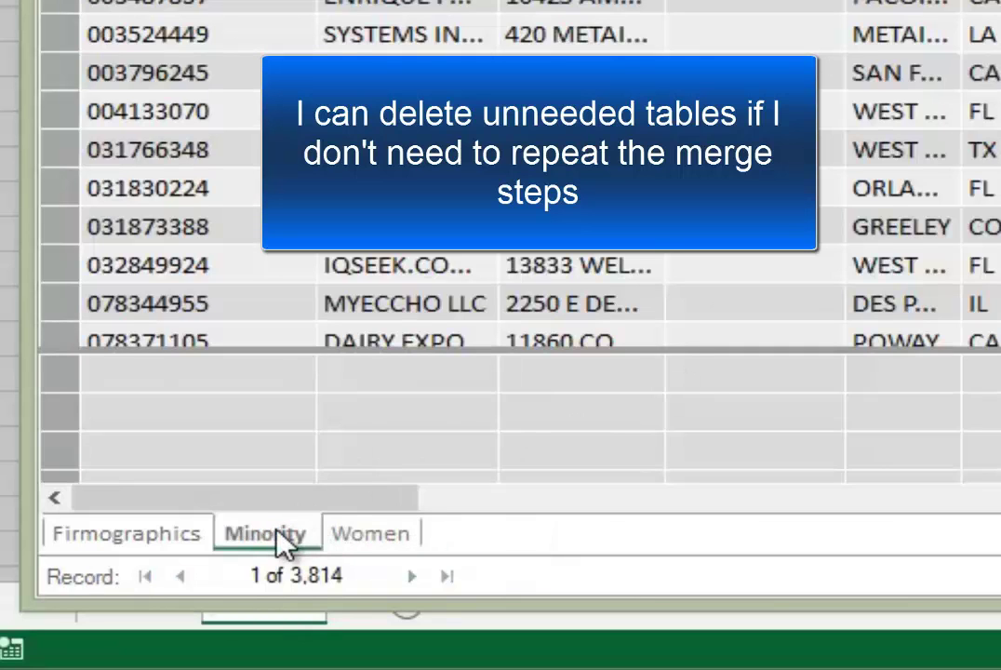
Step: Delete the Minority and Women tables from the data model
right_click(275, 535)
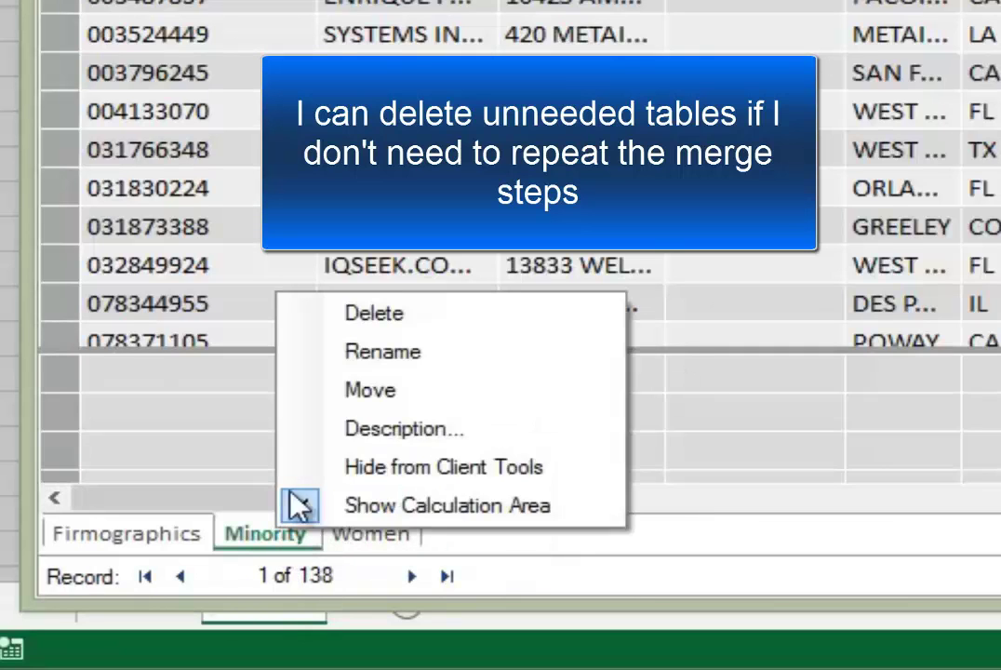
left_click(374, 316)
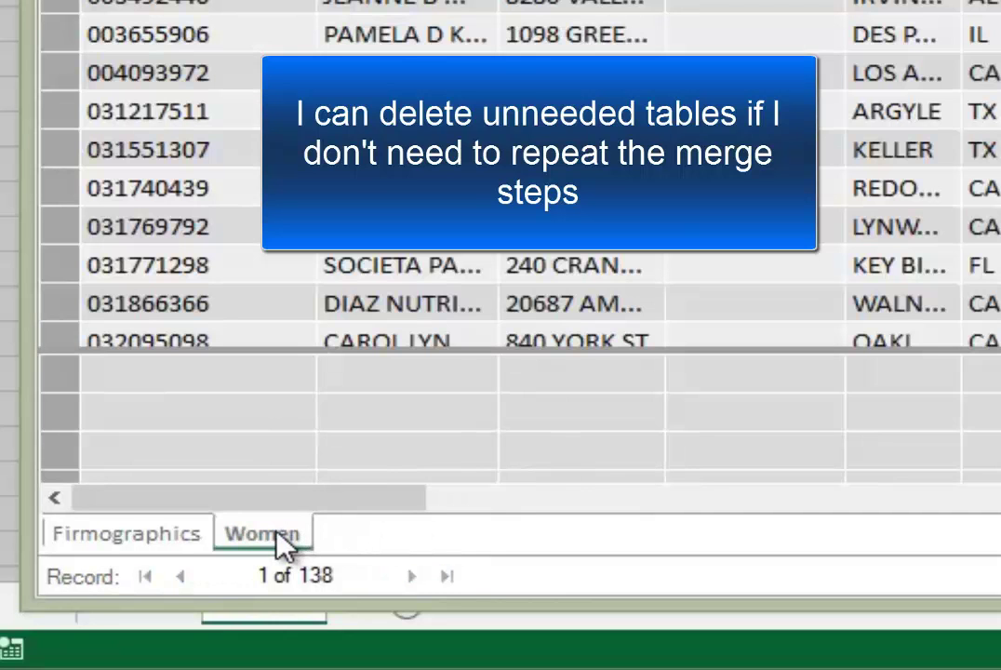
right_click(284, 543)
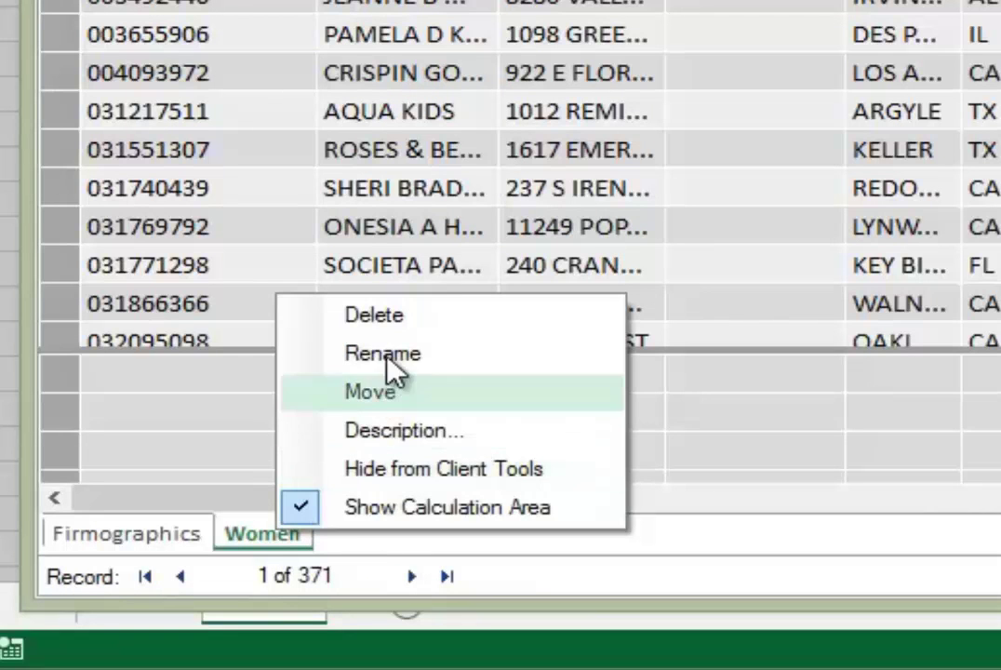
left_click(383, 316)
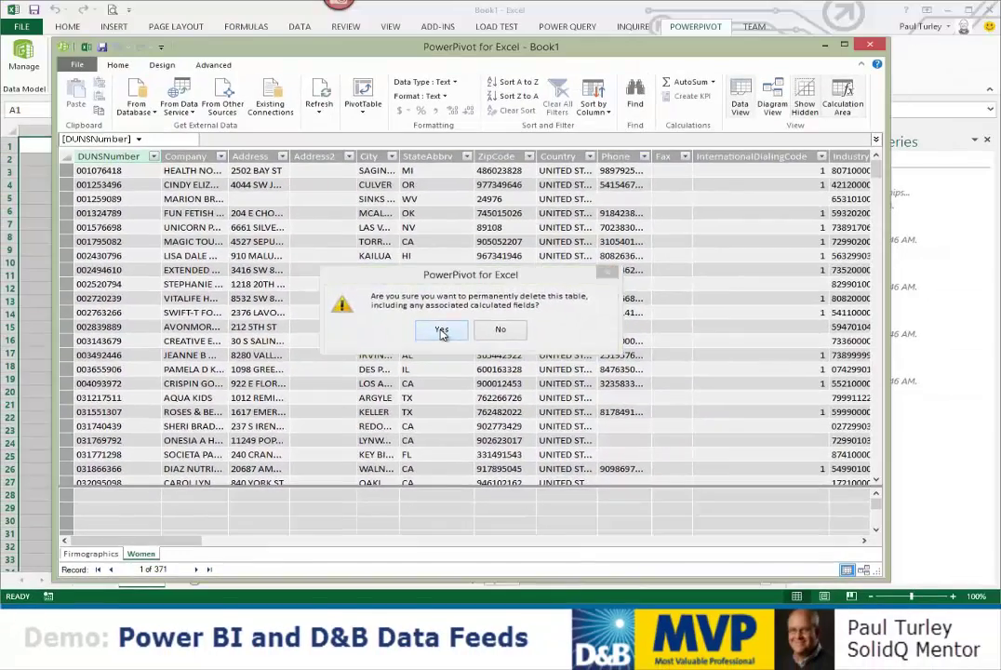
left_click(442, 331)
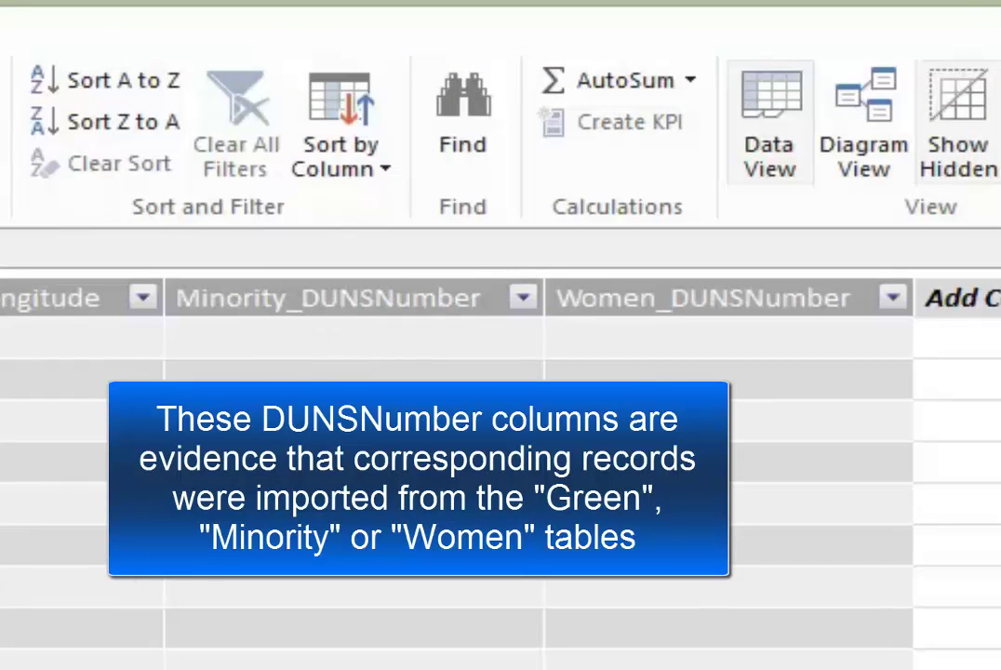
Step: Hide the Green_DUNSNumber column of the Firmographics table from client tools
left_click(293, 297)
left_click(639, 300)
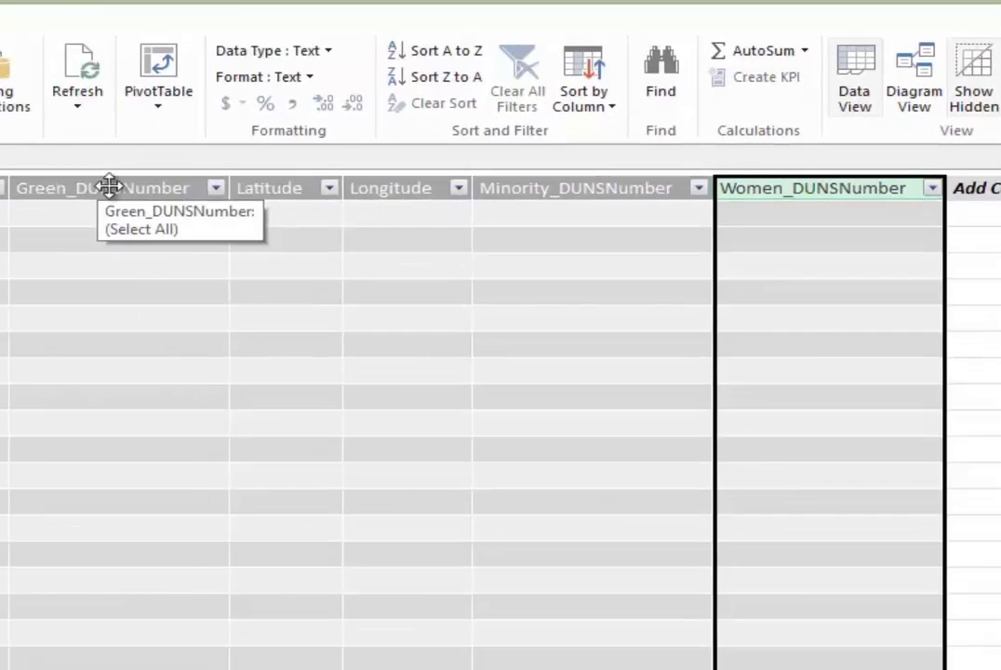
left_click(110, 187)
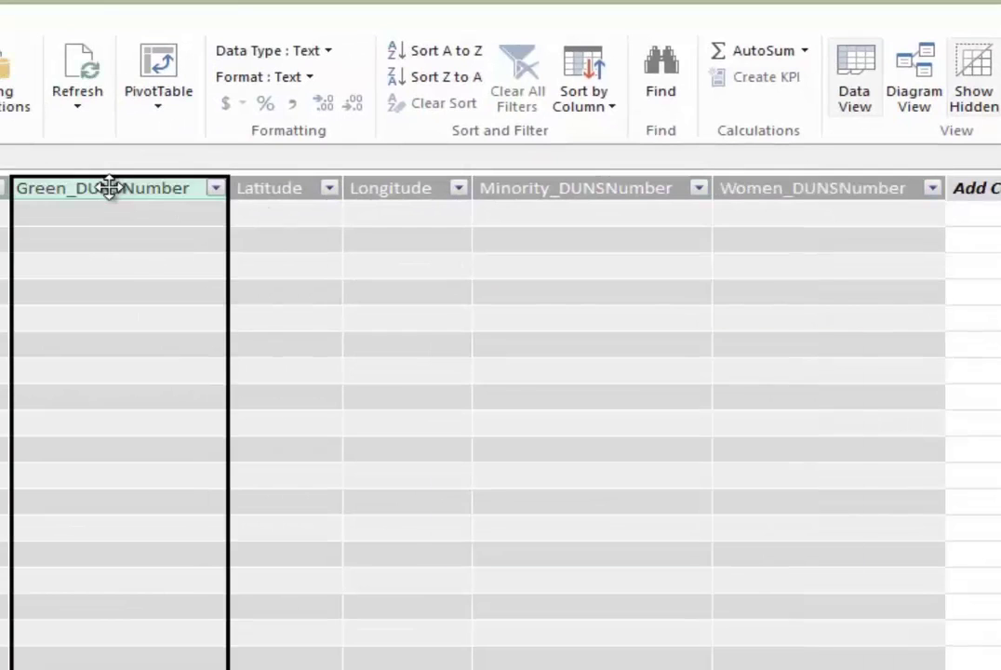
right_click(110, 191)
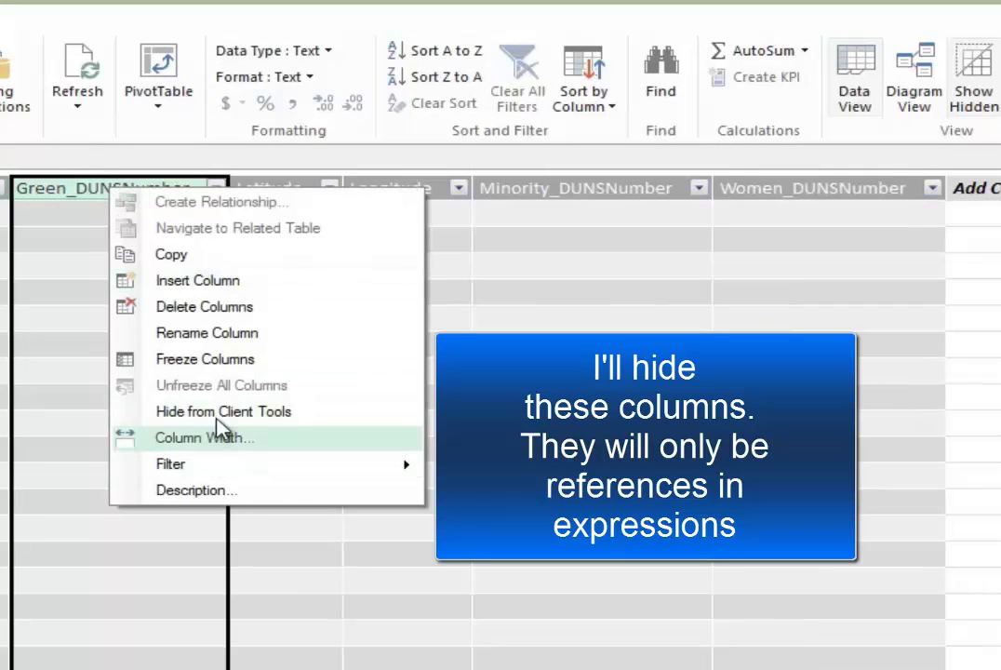
left_click(226, 420)
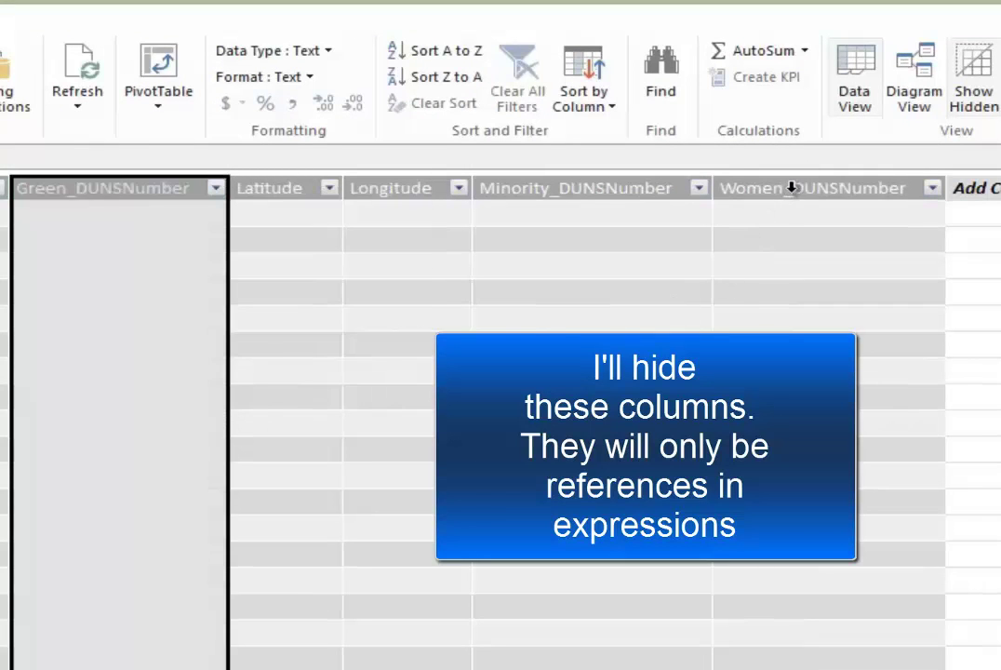
Step: Hide the Minority_DUNSNumber and Women_DUNSNumber columns from client tools together
left_click_drag(788, 186, 634, 187)
right_click(638, 187)
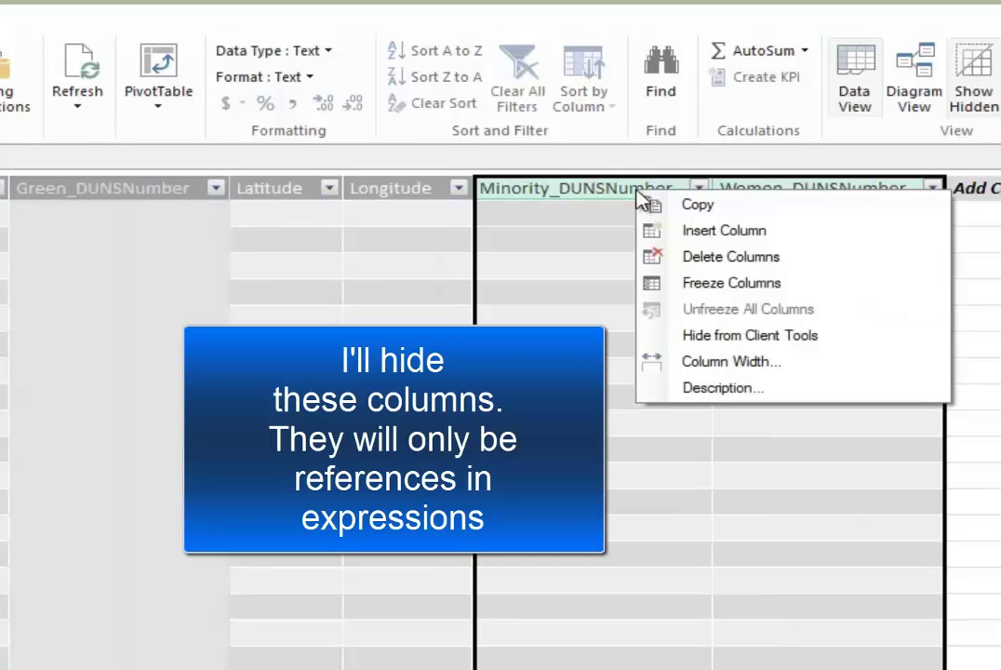
left_click(757, 335)
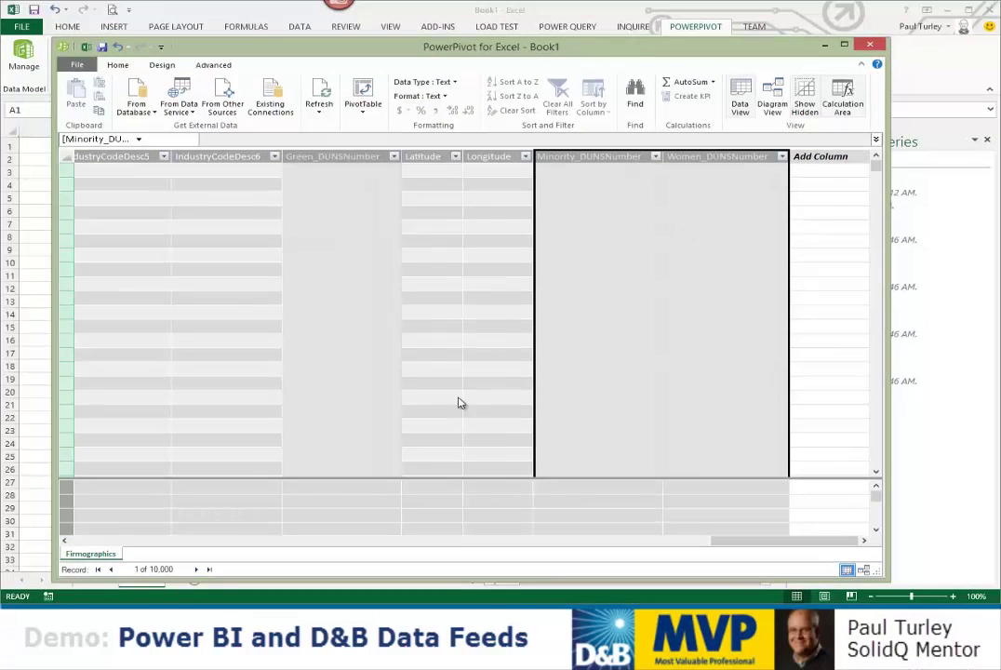
Step: Enlarge the formula bar and insert a new calculated column before the Latitude column of the Firmographics table
left_click(334, 201)
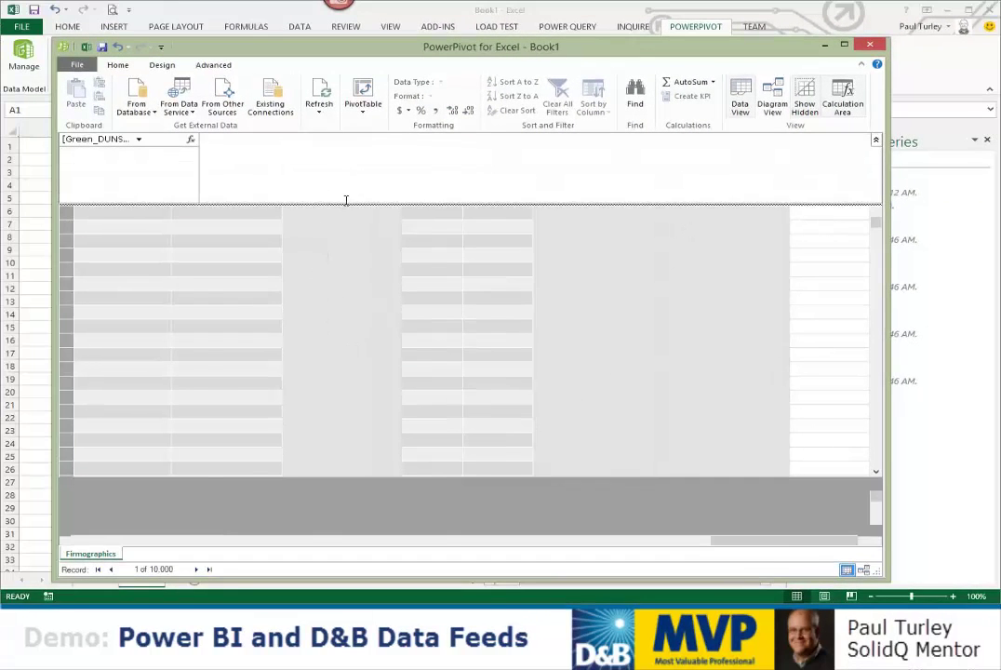
left_click(372, 214)
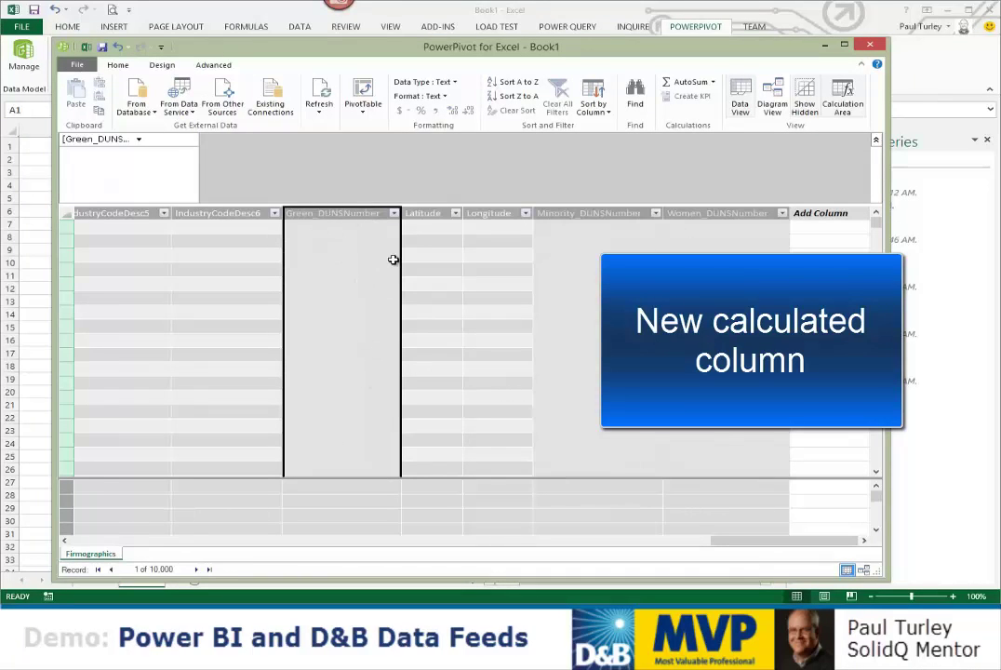
left_click(421, 213)
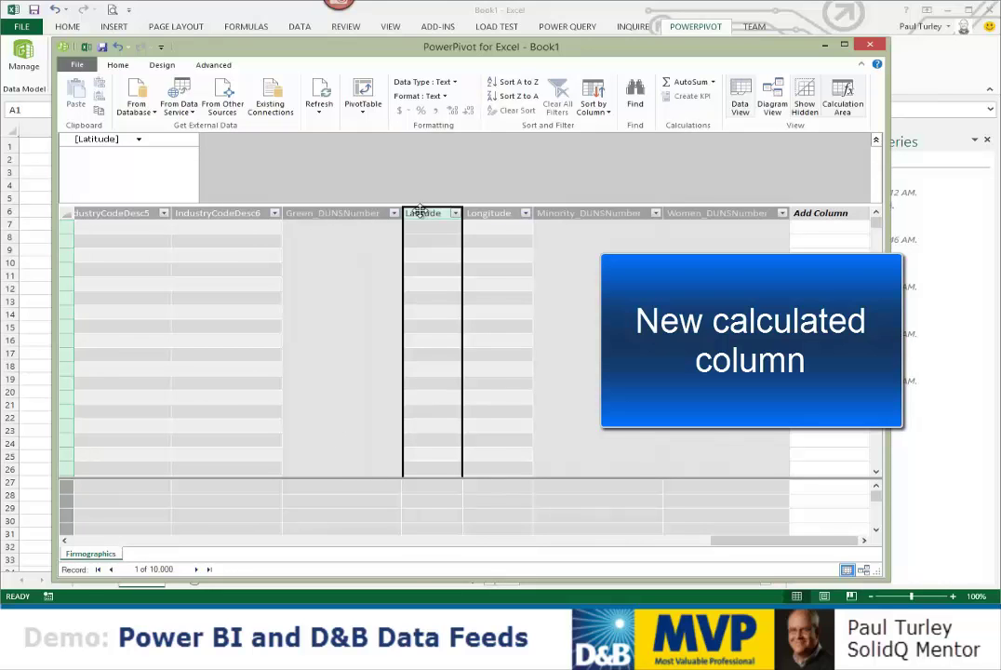
right_click(421, 211)
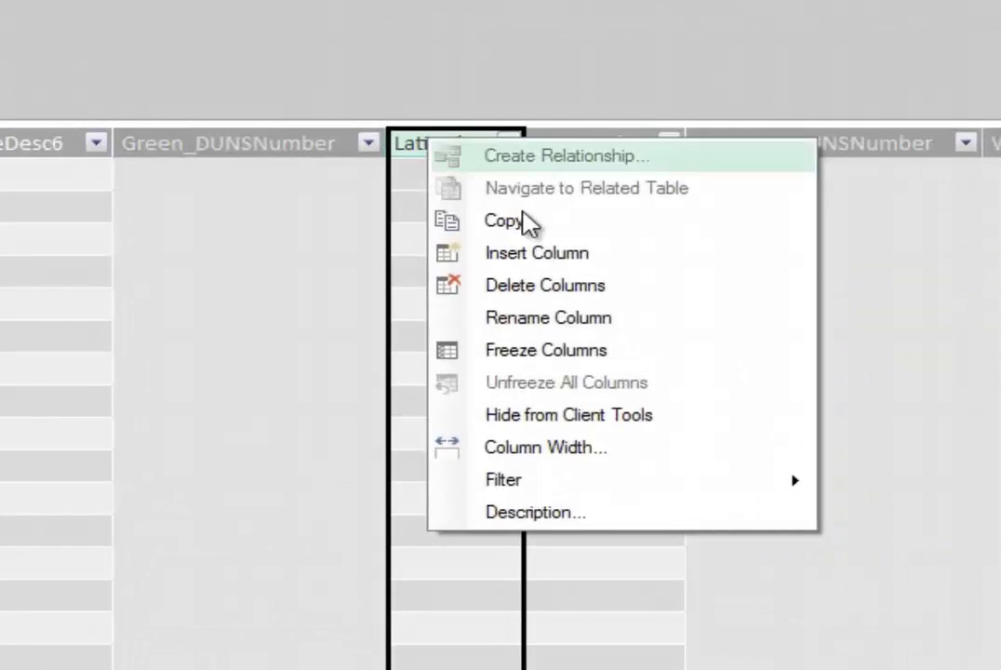
key("Escape")
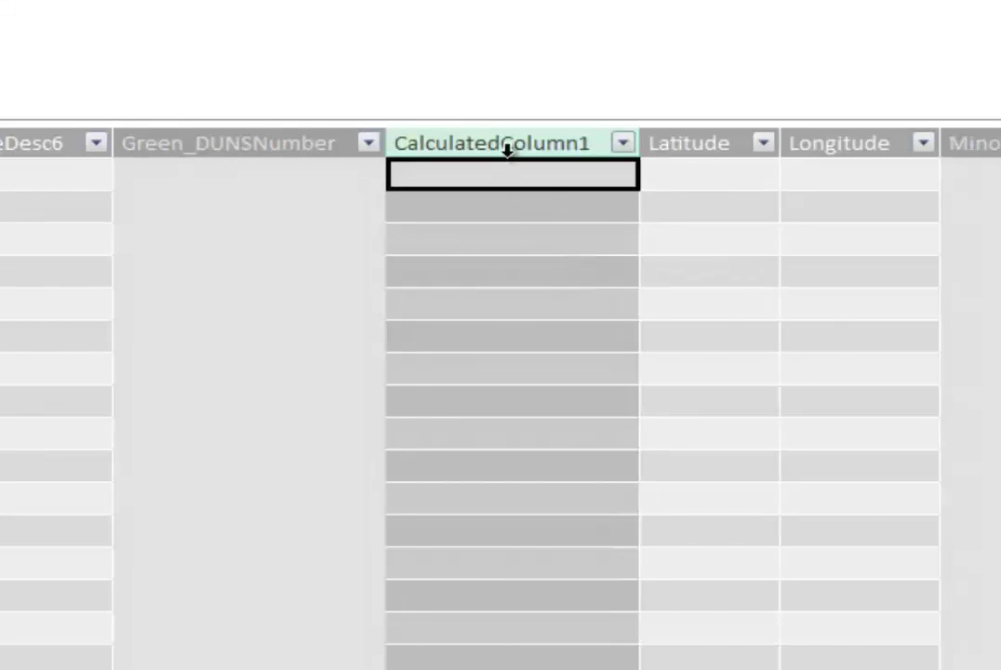
Step: Rename the newly inserted calculated column as "Is Green Business"
double_click(496, 145)
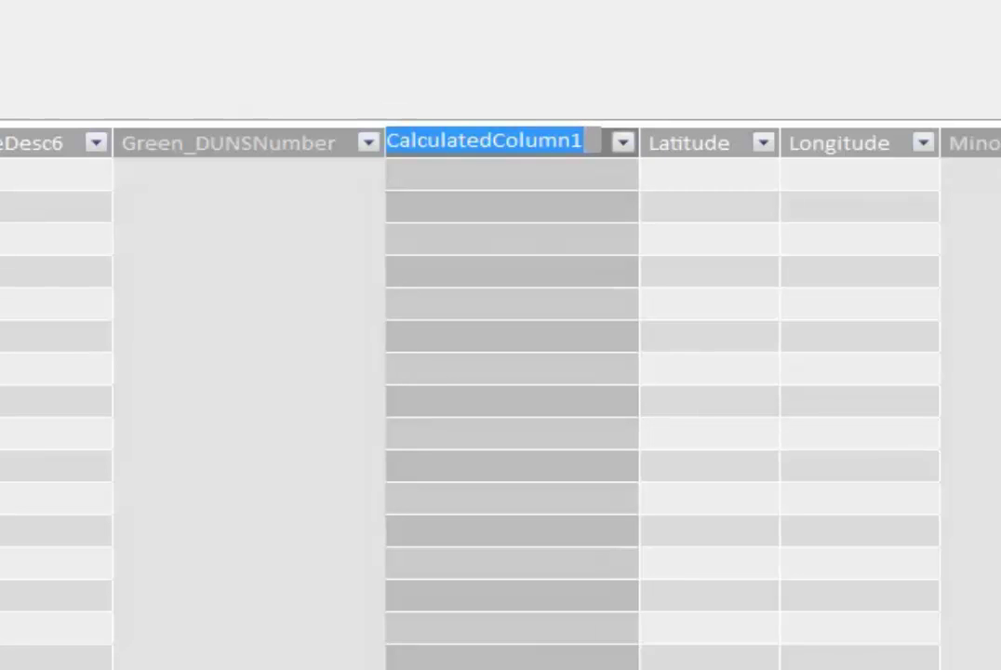
key("BackSpace")
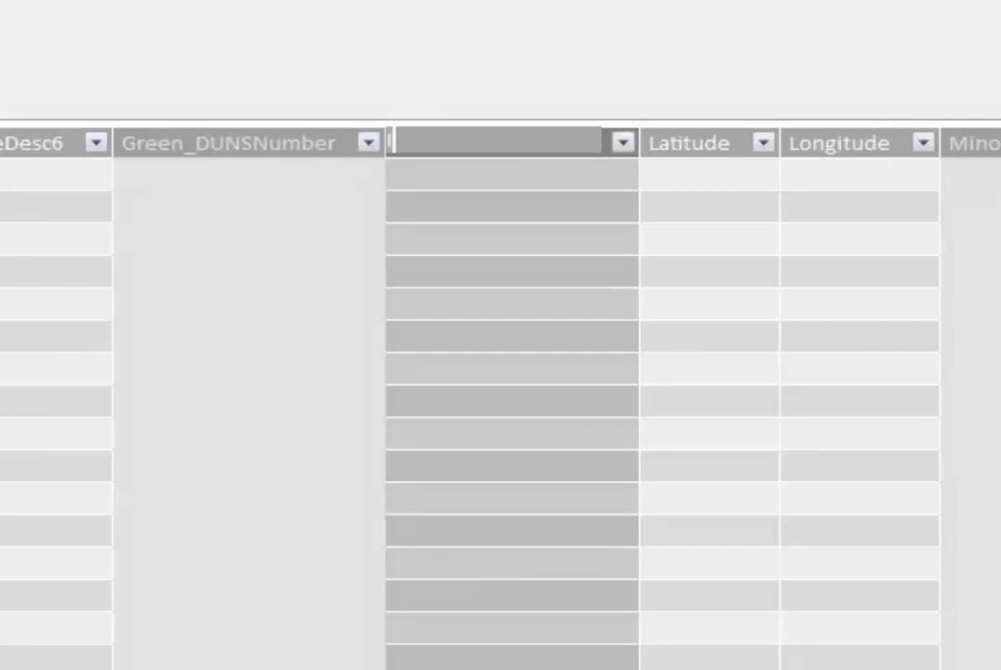
type("Is Green")
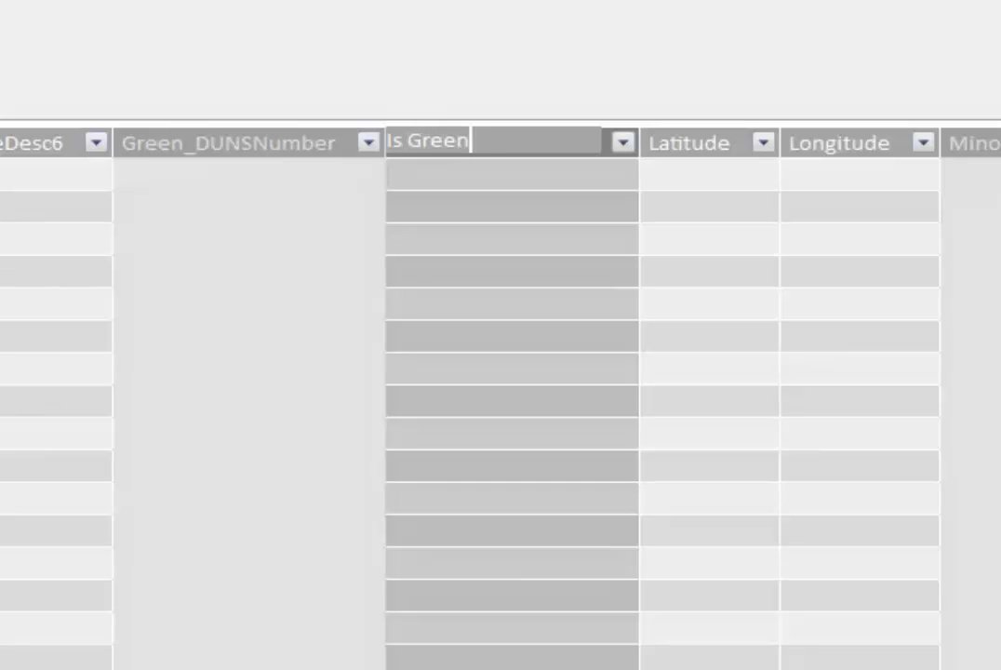
type(" Business")
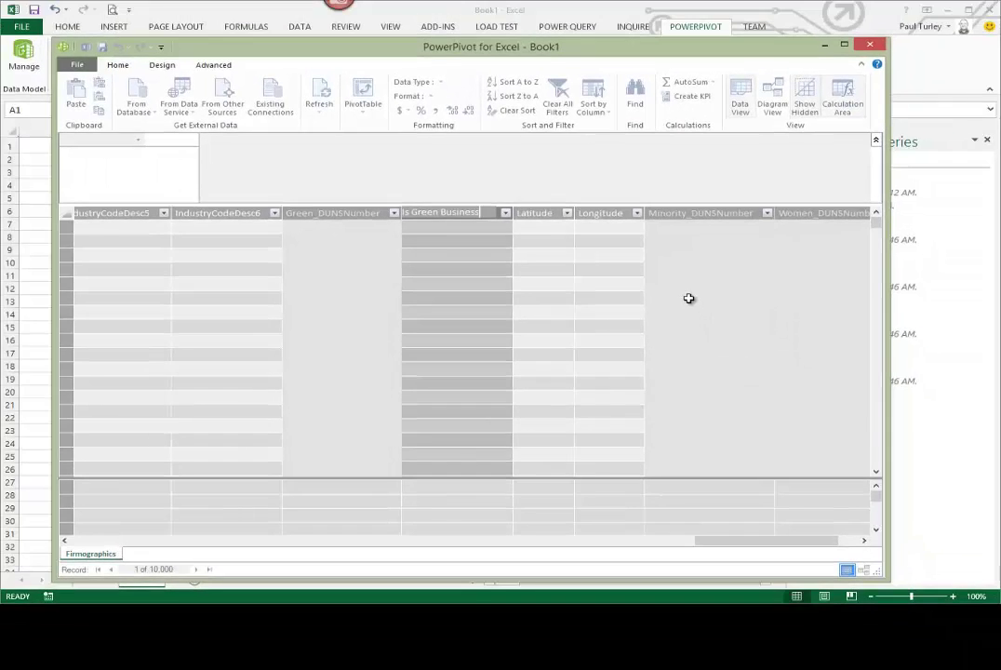
key("Return")
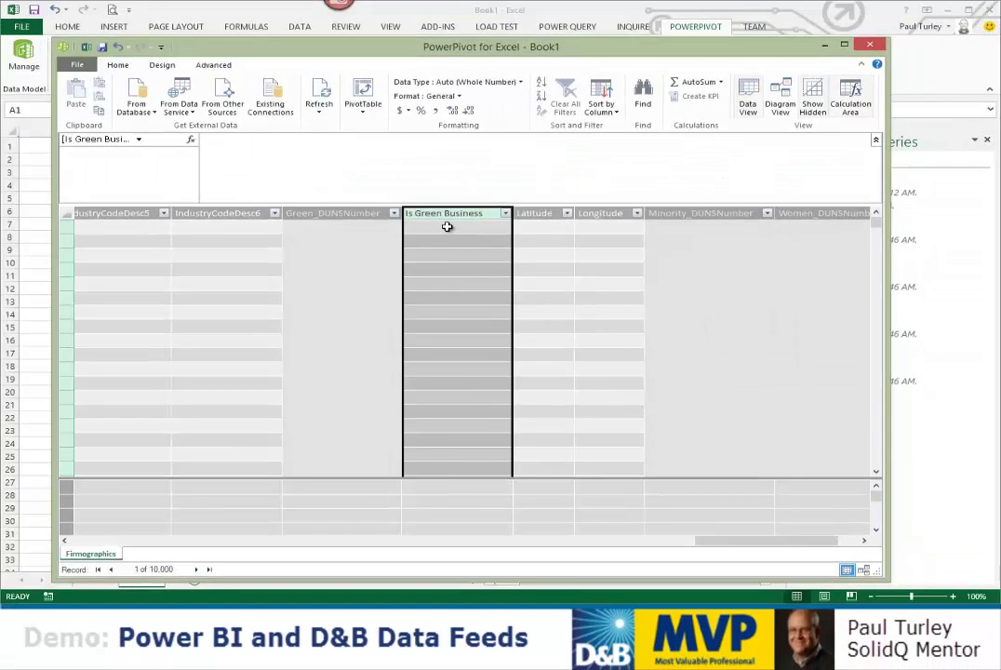
Step: Set the Is Green Business column's formula to =NOT ( ISBLANK( [Green_DUNSNumber] ) )
left_click(448, 226)
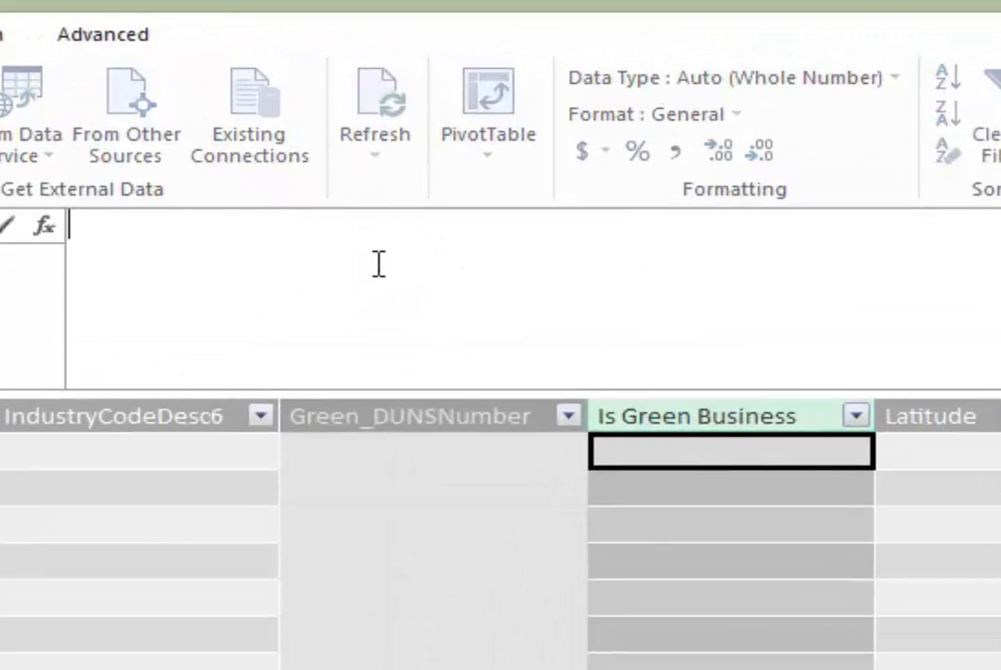
key("ctrl+v")
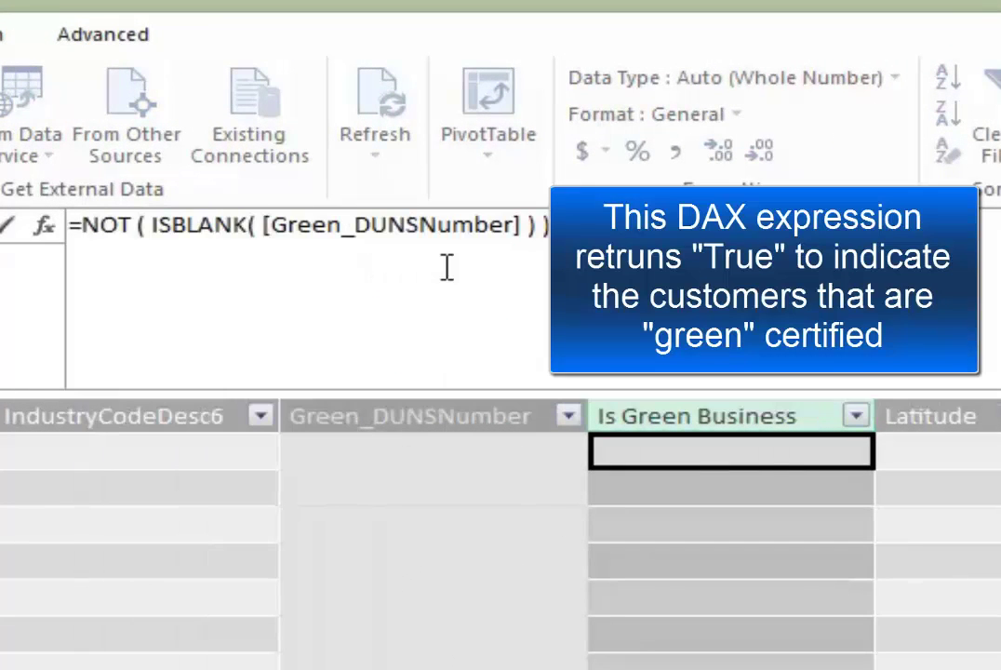
left_click(82, 225)
key("Return")
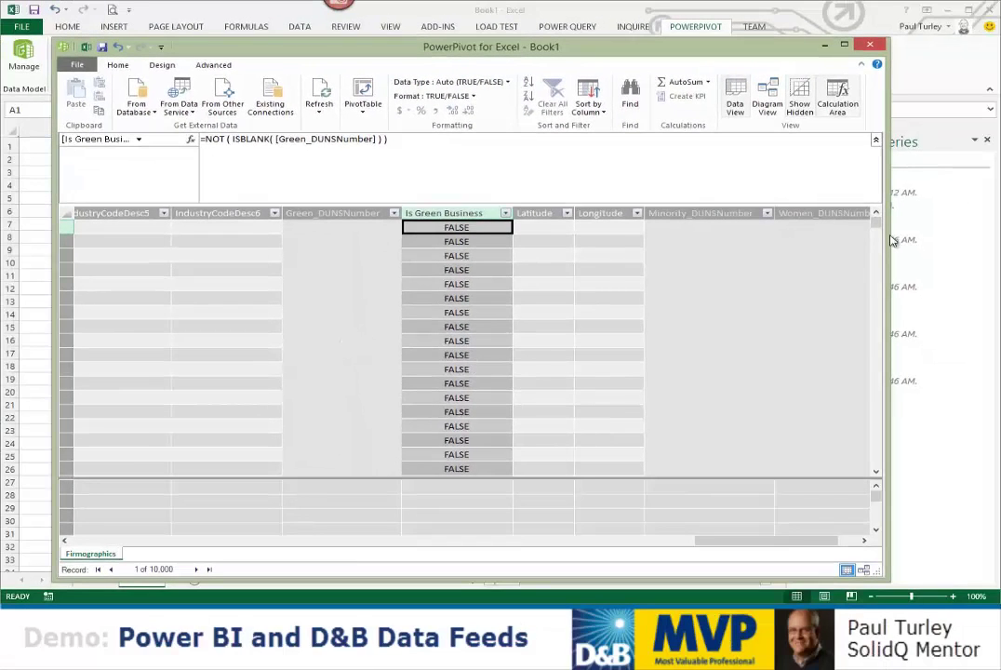
Step: Filter the Green_DUNSNumber column to exclude blanks and check the Is Green Business values of the remaining rows
left_click(394, 216)
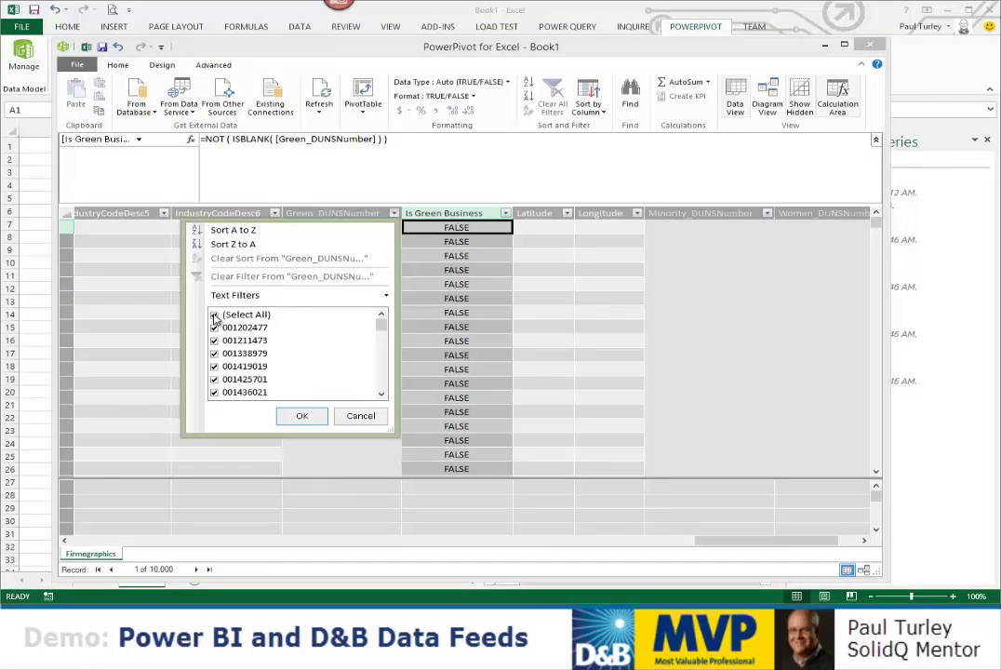
left_click_drag(380, 319, 381, 382)
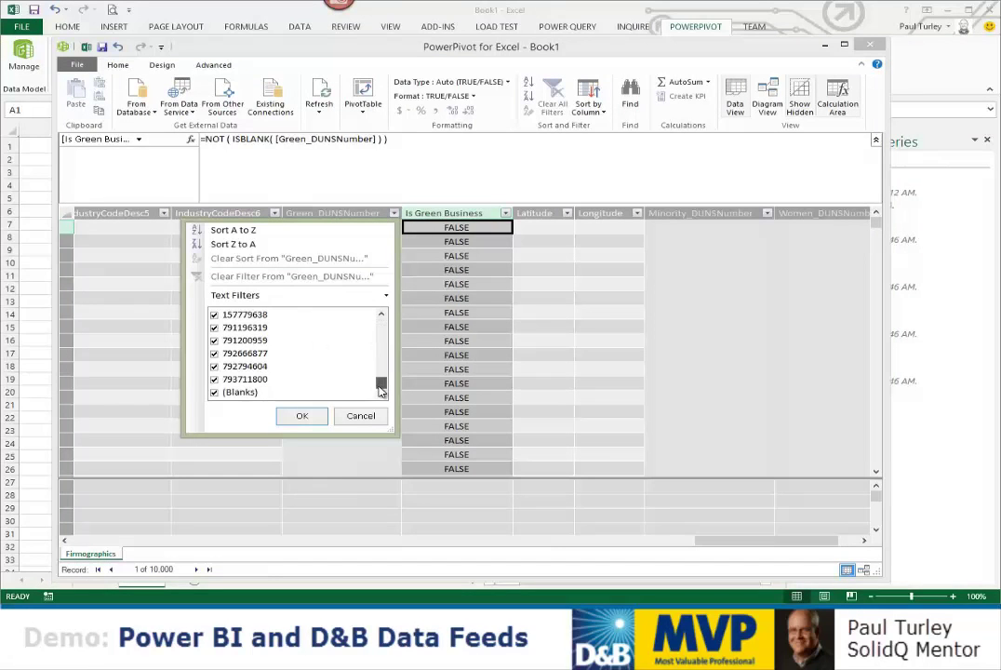
left_click(214, 391)
left_click(305, 418)
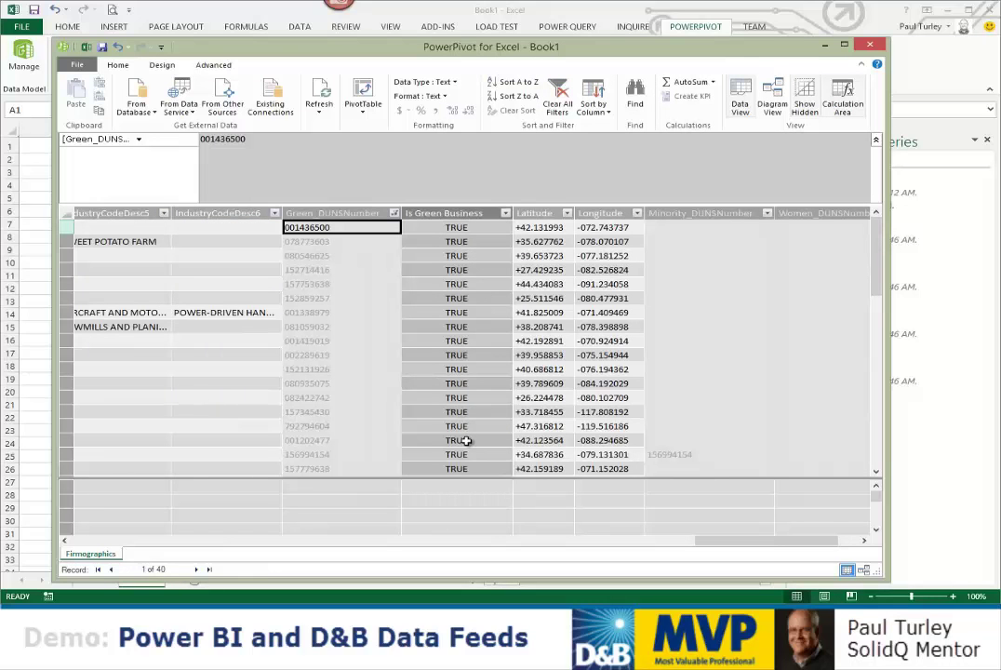
Step: Include the blanks again in the Green_DUNSNumber filter to show all rows
left_click(394, 215)
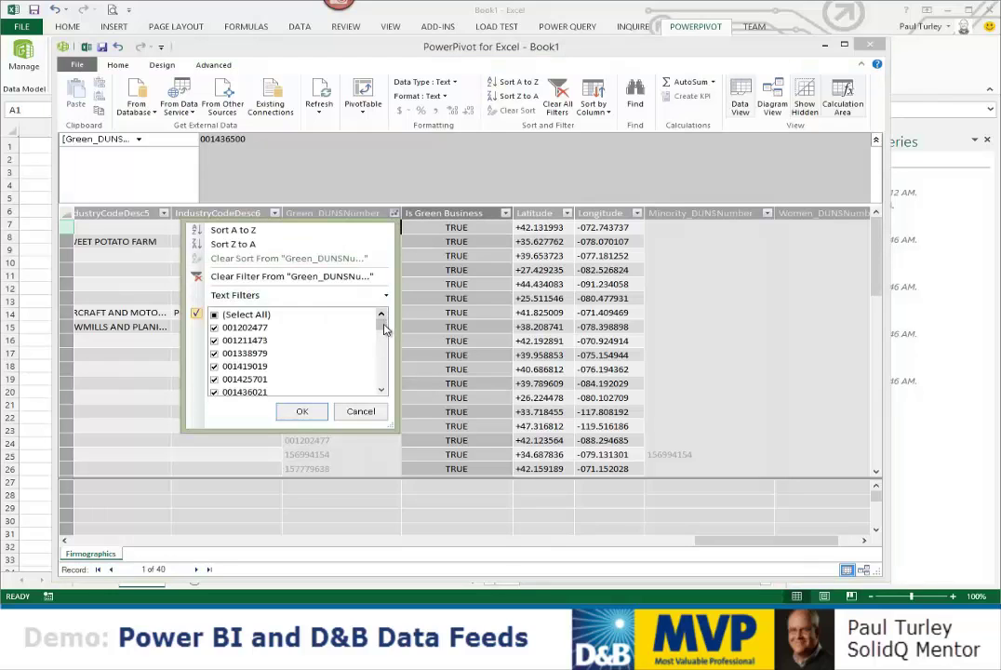
left_click_drag(385, 329, 384, 392)
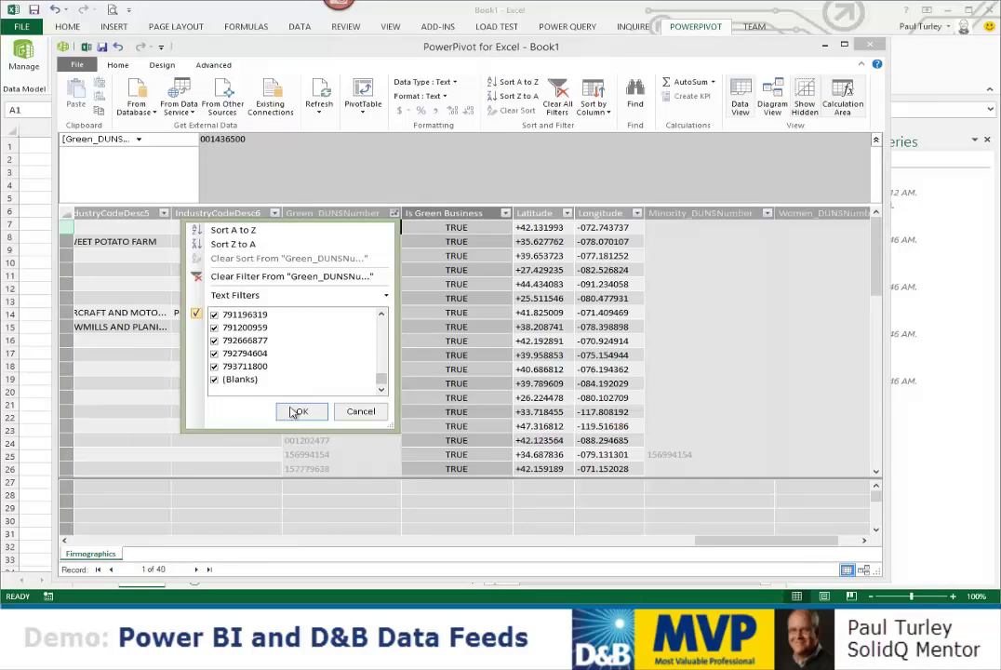
left_click(297, 412)
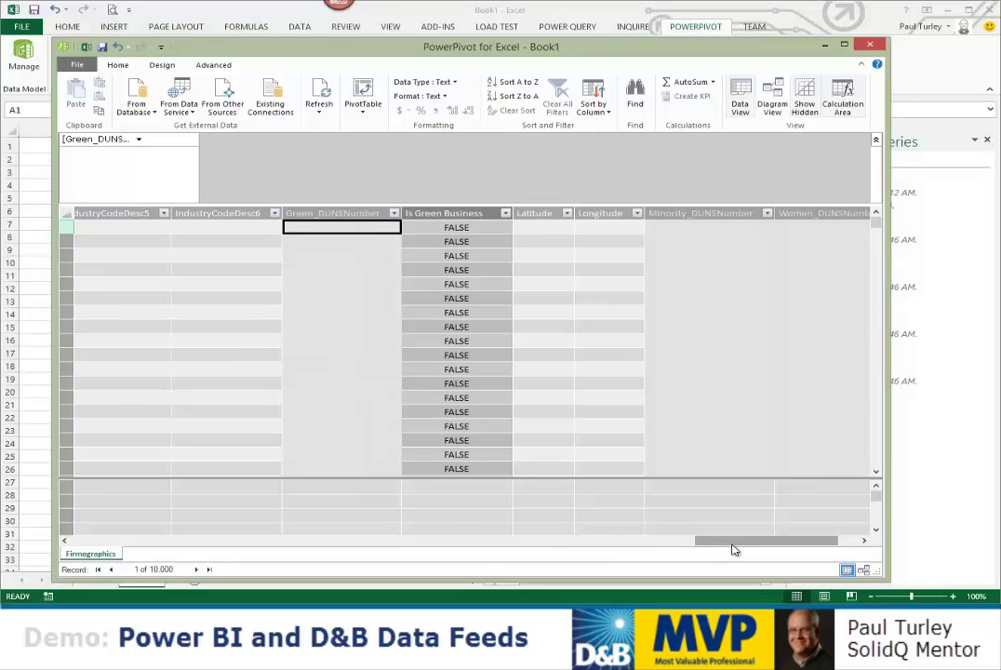
Step: Add a calculated column named "Is Minorty or Woman" after the Women_DUNSNumber column
left_click_drag(733, 550, 838, 545)
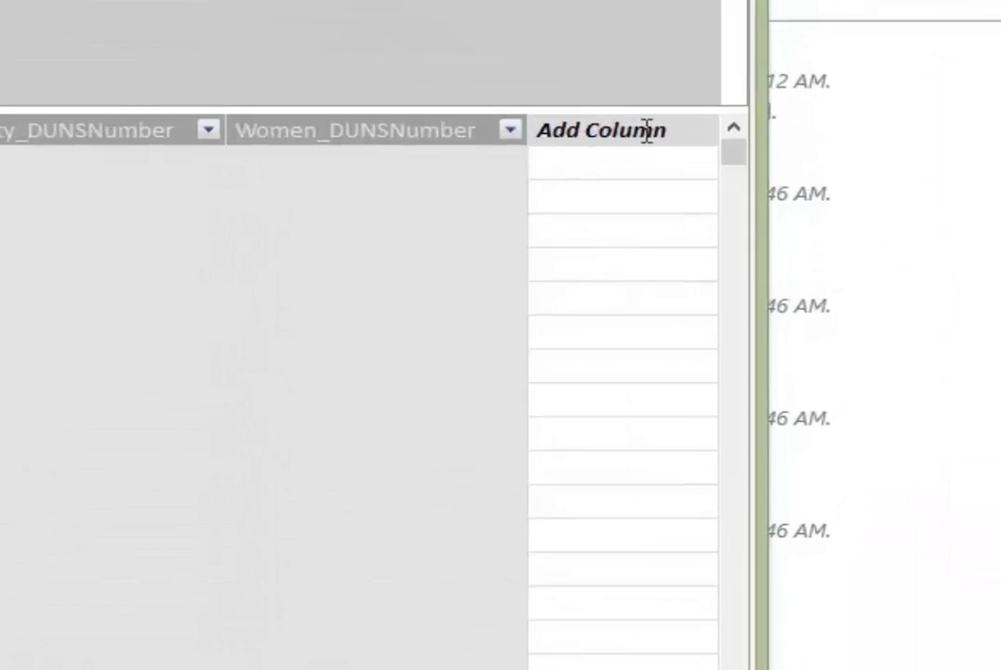
double_click(837, 213)
type("Is M")
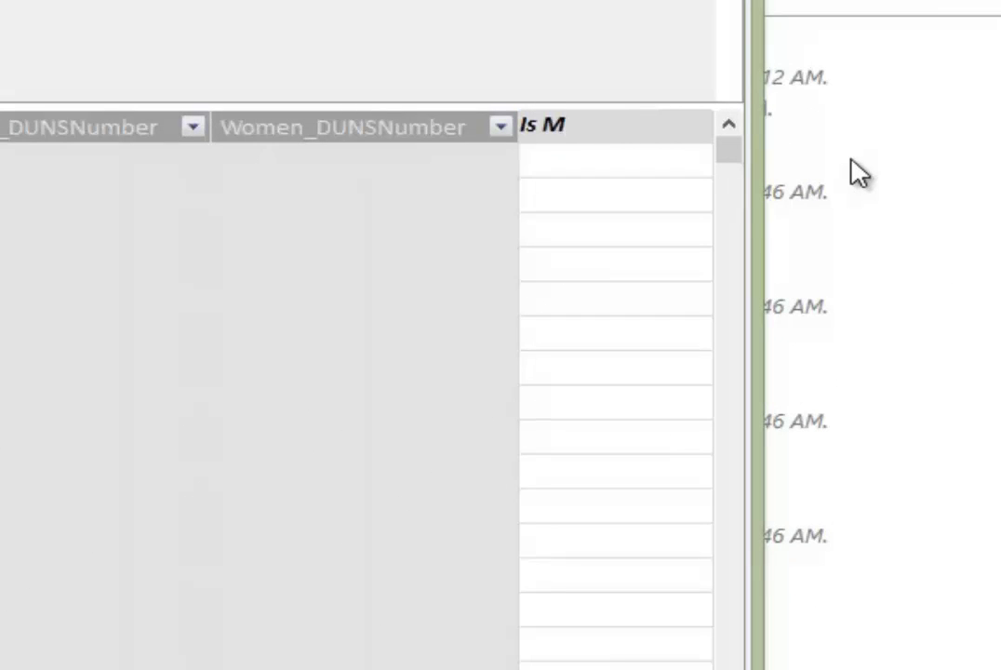
type("inorty")
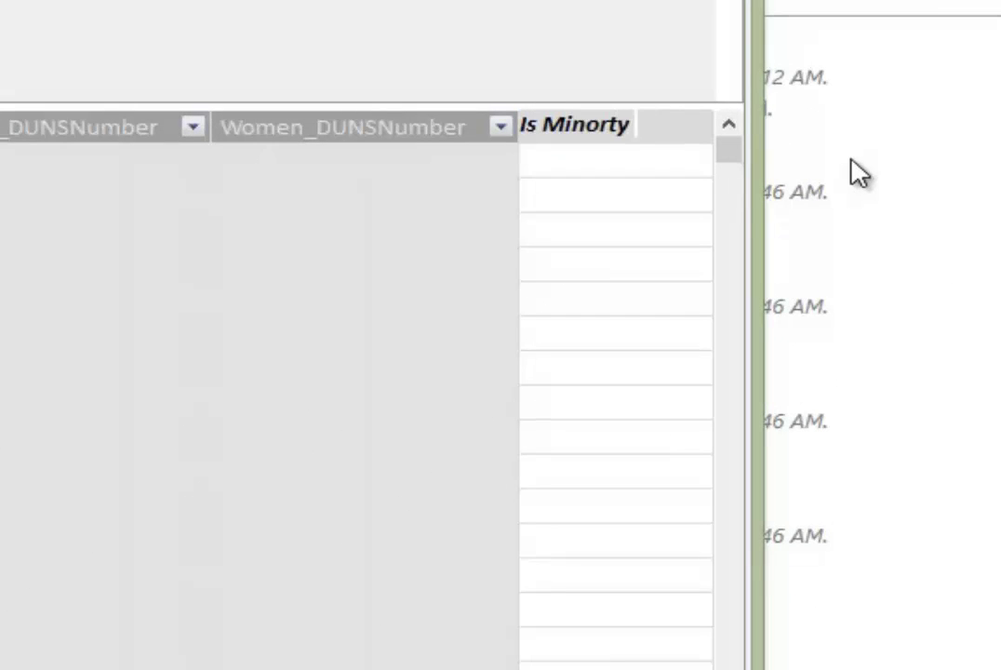
type(" or")
type("Woman")
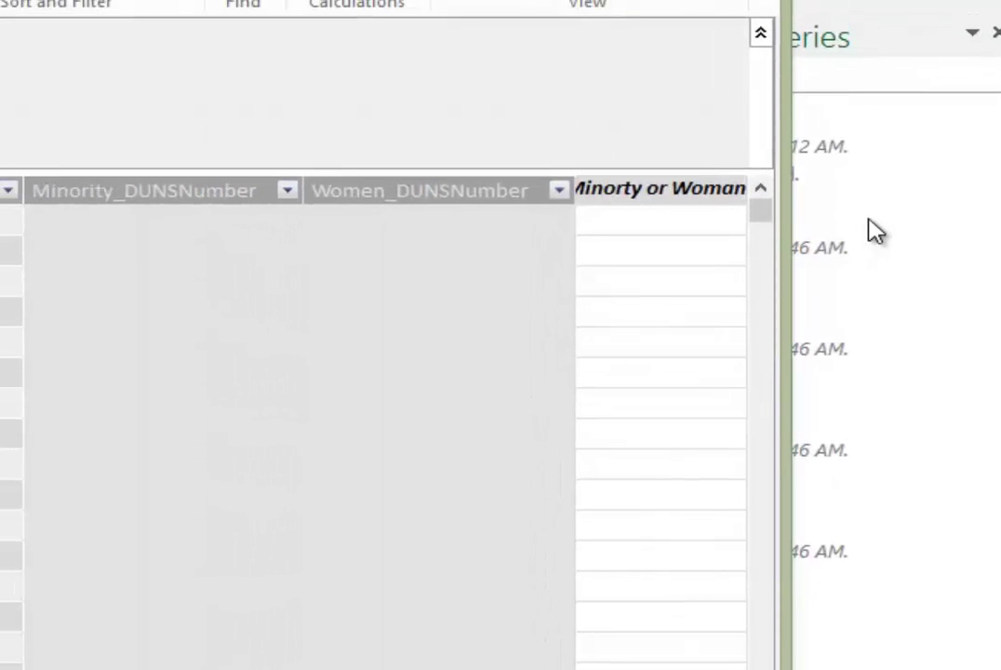
key("Return")
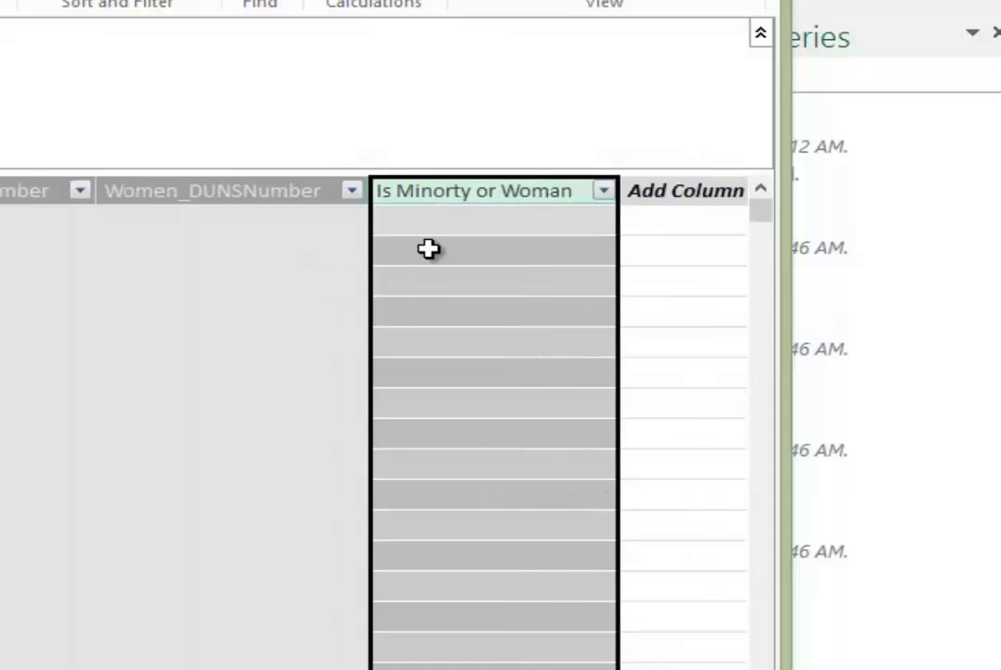
Step: Enter =NOT( ISBLANK( [Minority_DUNSNumber] ) ) as the first part of the Is Minorty or Woman column's formula
left_click(449, 222)
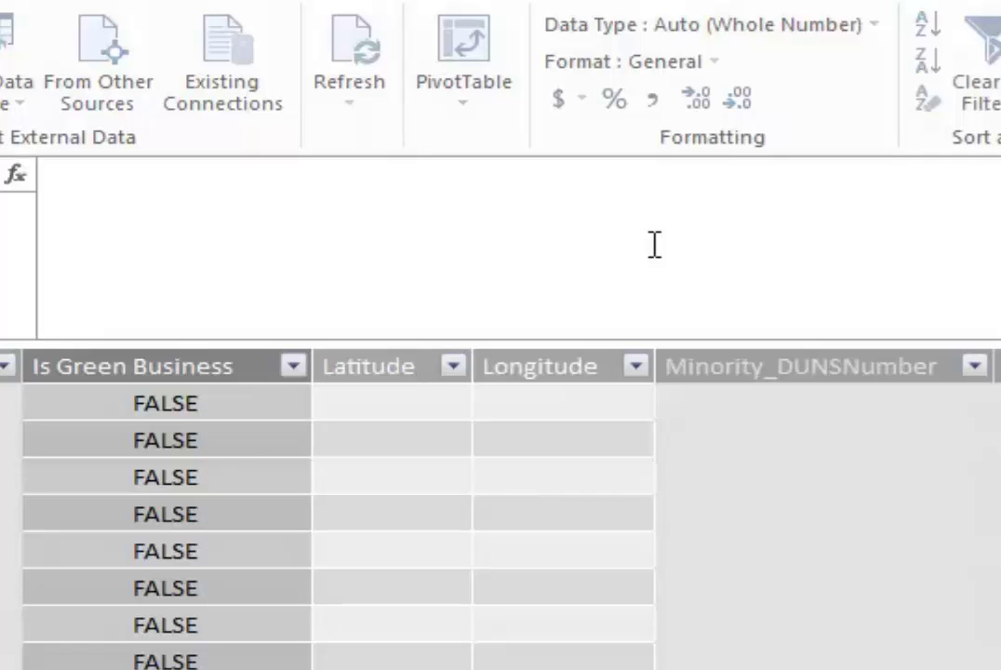
type("=NOT(")
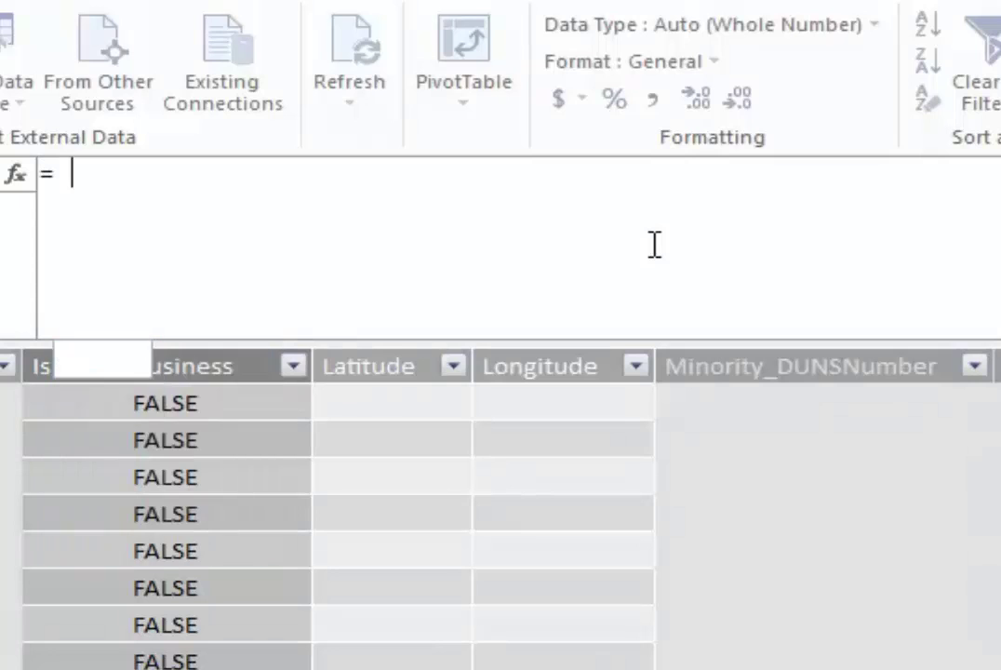
type(" ISB")
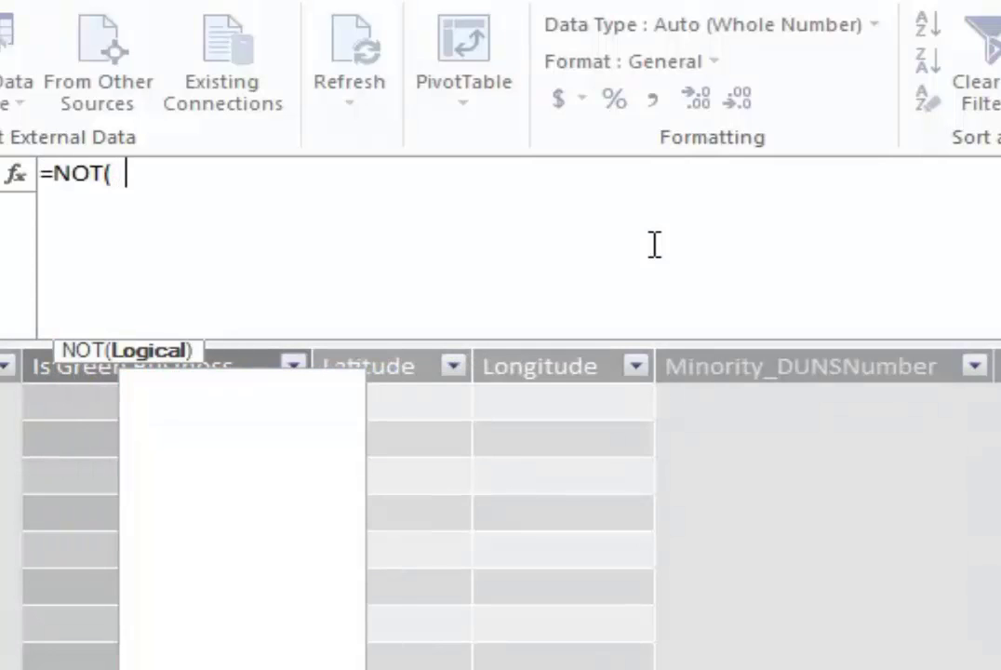
key("Tab")
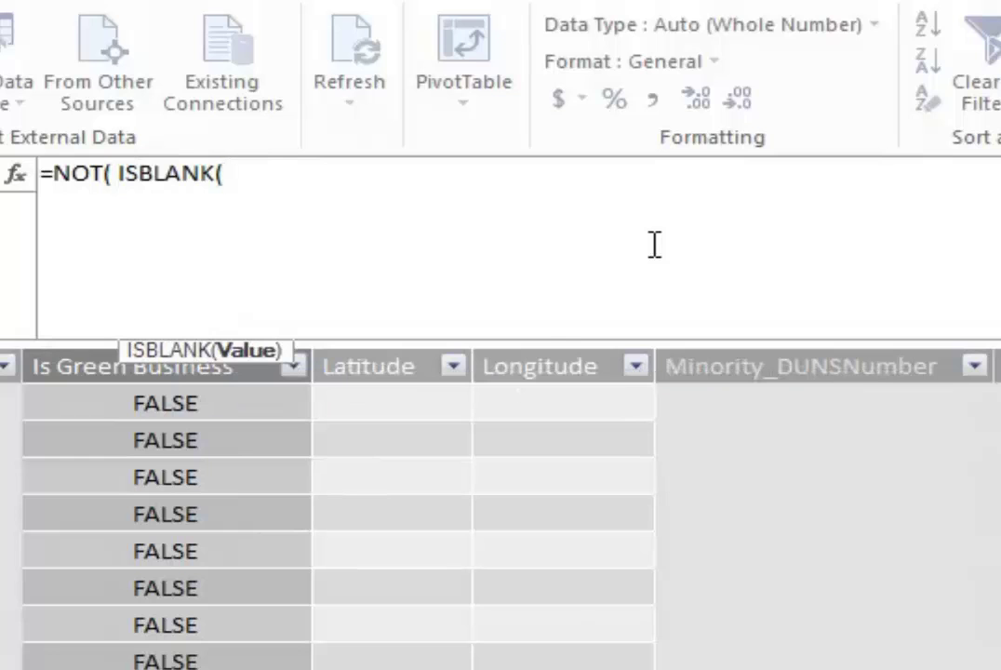
left_click(812, 414)
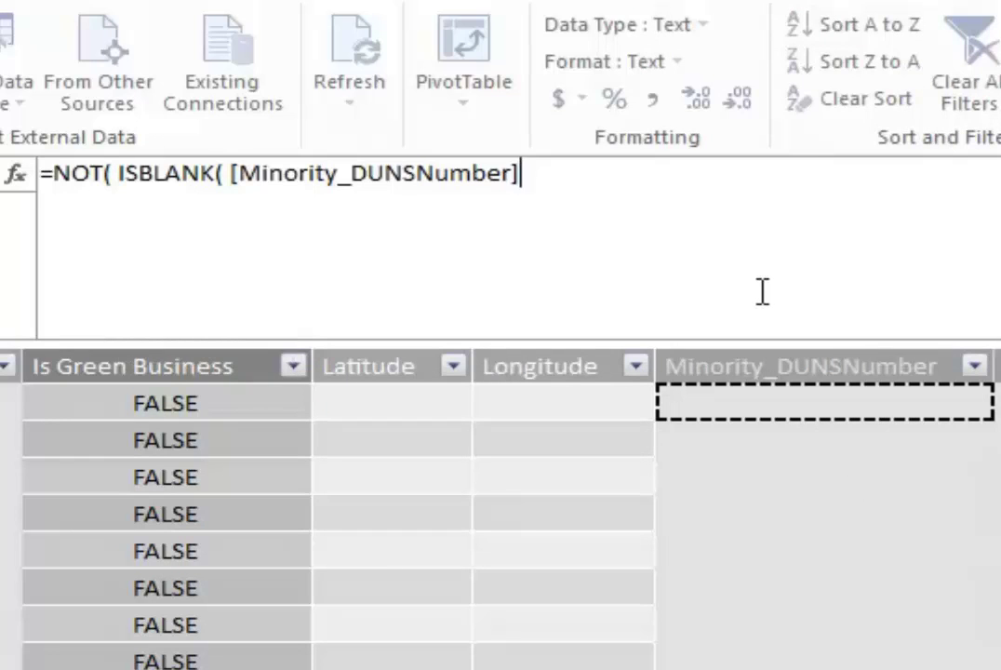
type(")")
key("BackSpace")
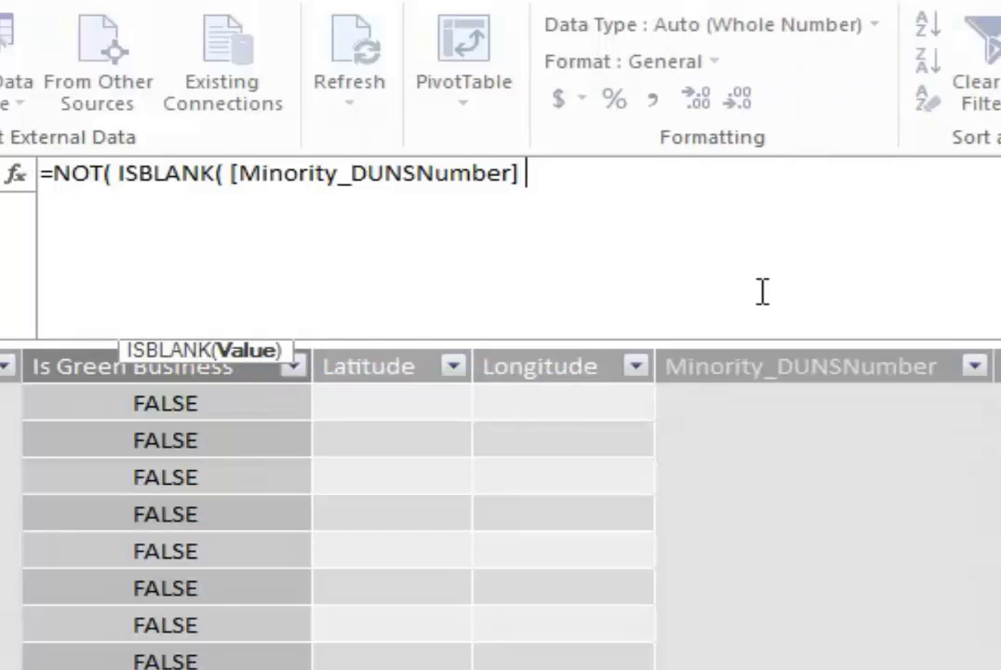
type(") ) ")
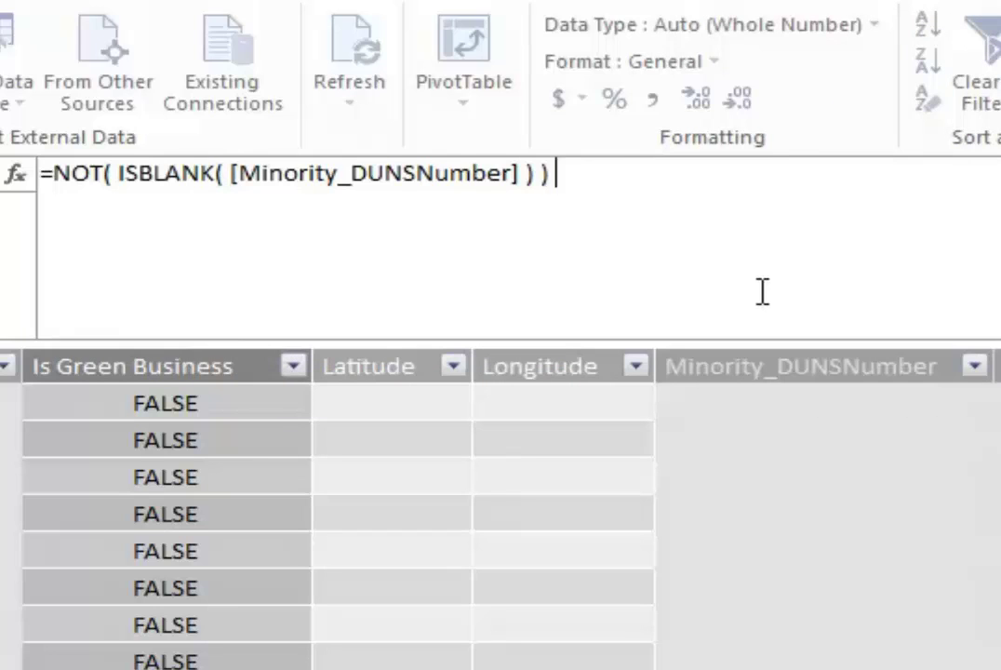
Step: Complete the Is Minorty or Woman formula by appending || NOT( ISBLANK( [Women_DUNSNumber] ) ) to the minority test
type("||")
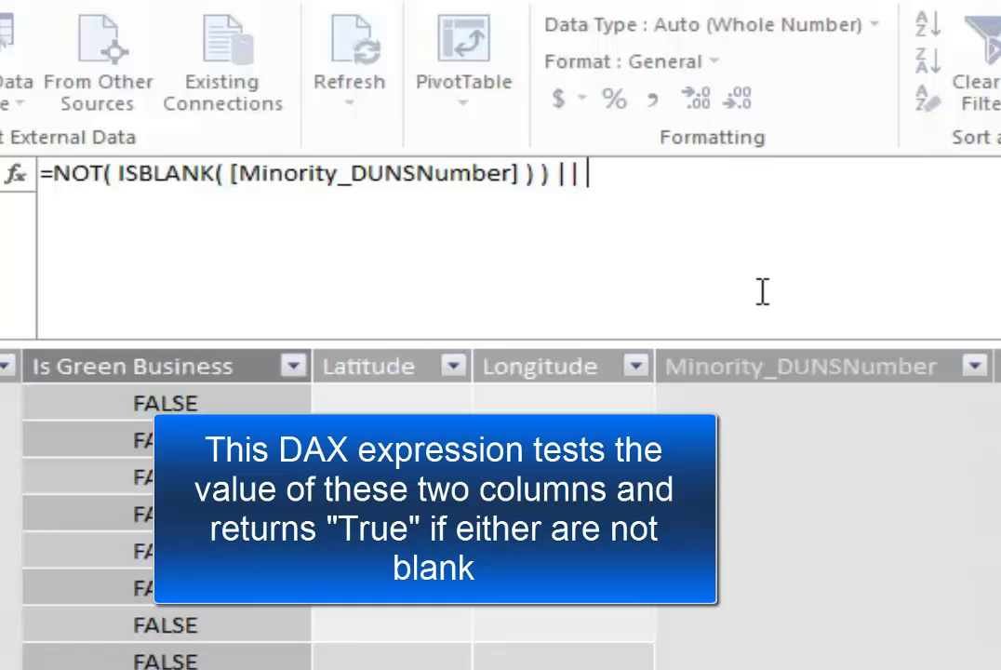
type("NOT( ")
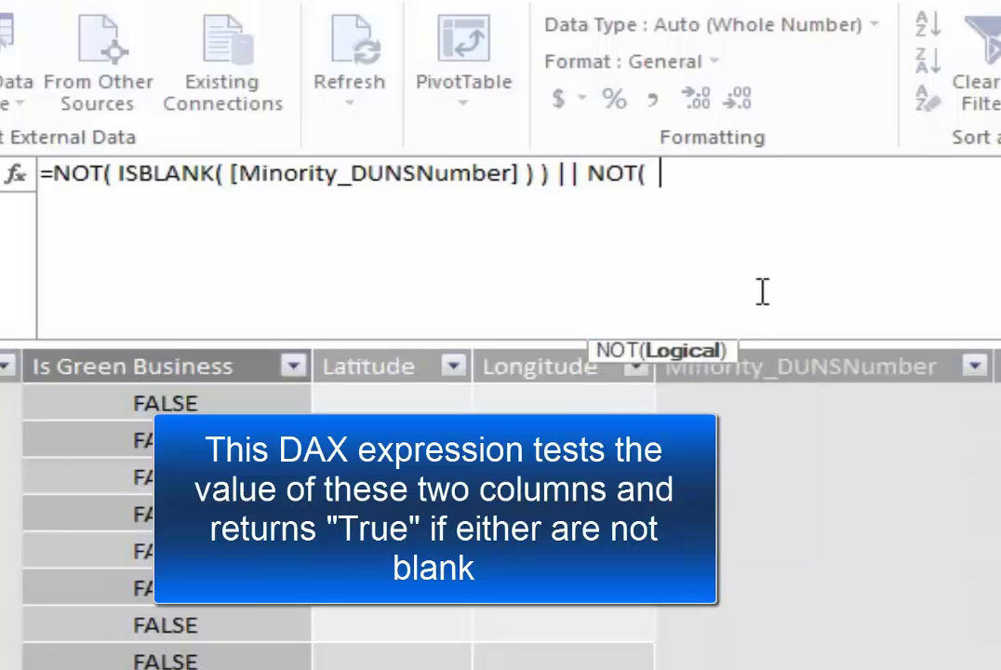
type("ISB")
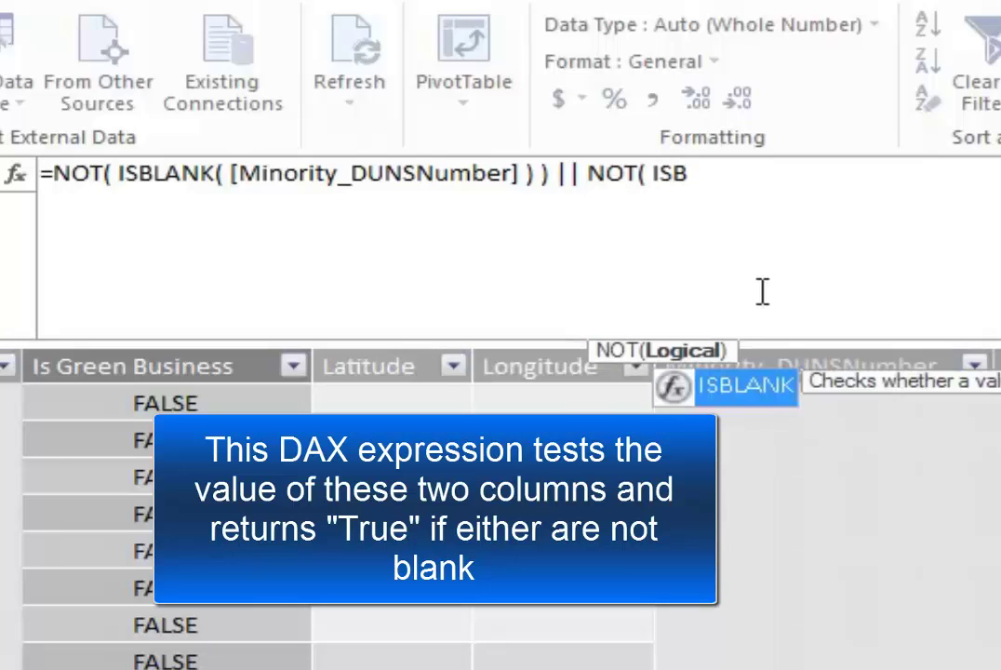
key("Tab")
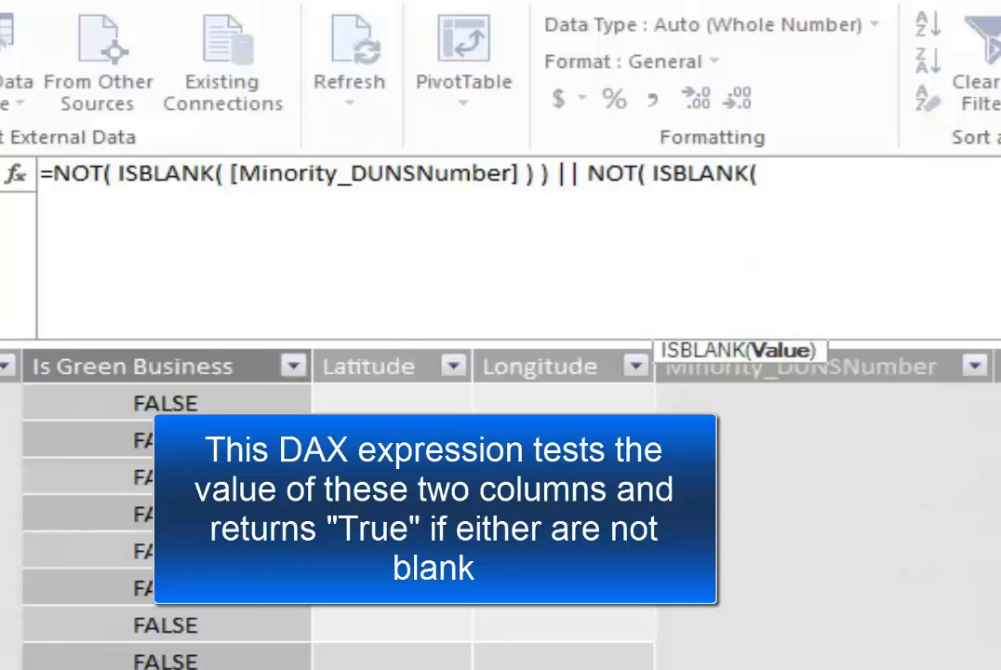
left_click(997, 402)
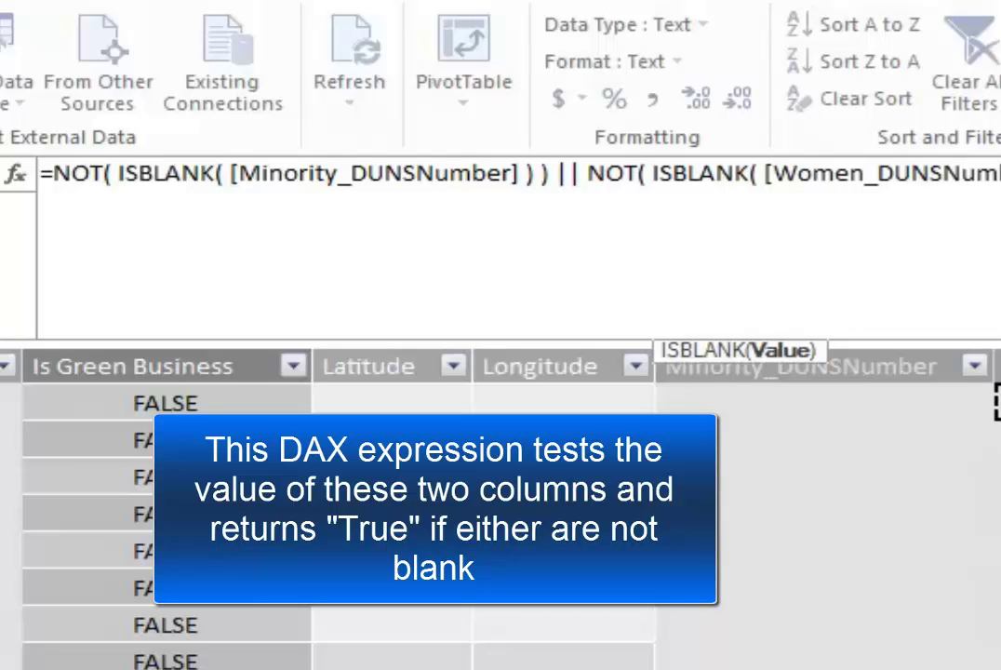
type(")")
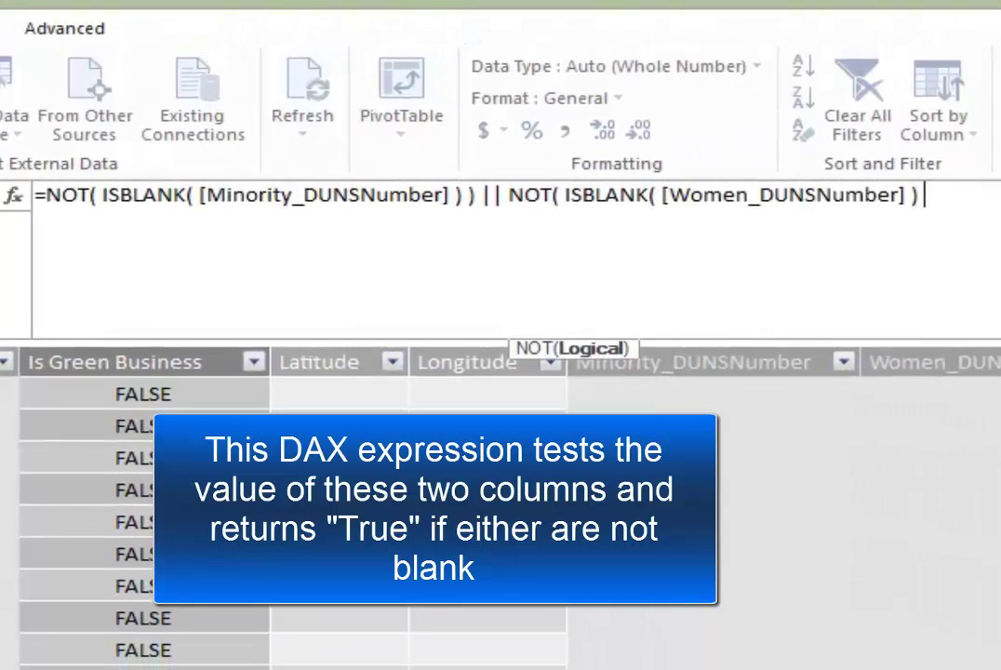
type(" )")
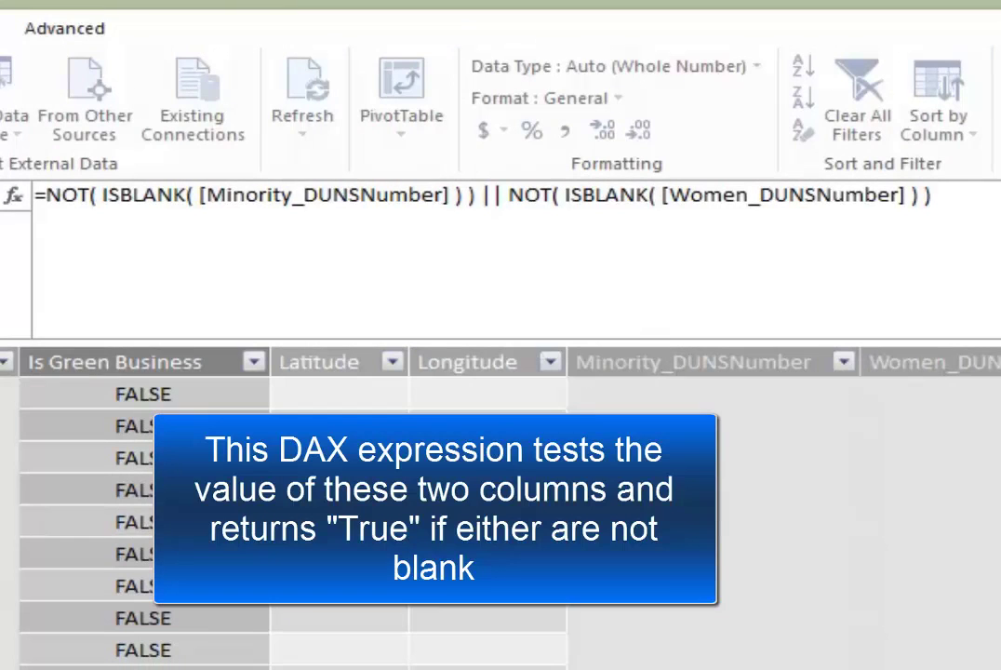
key("Return")
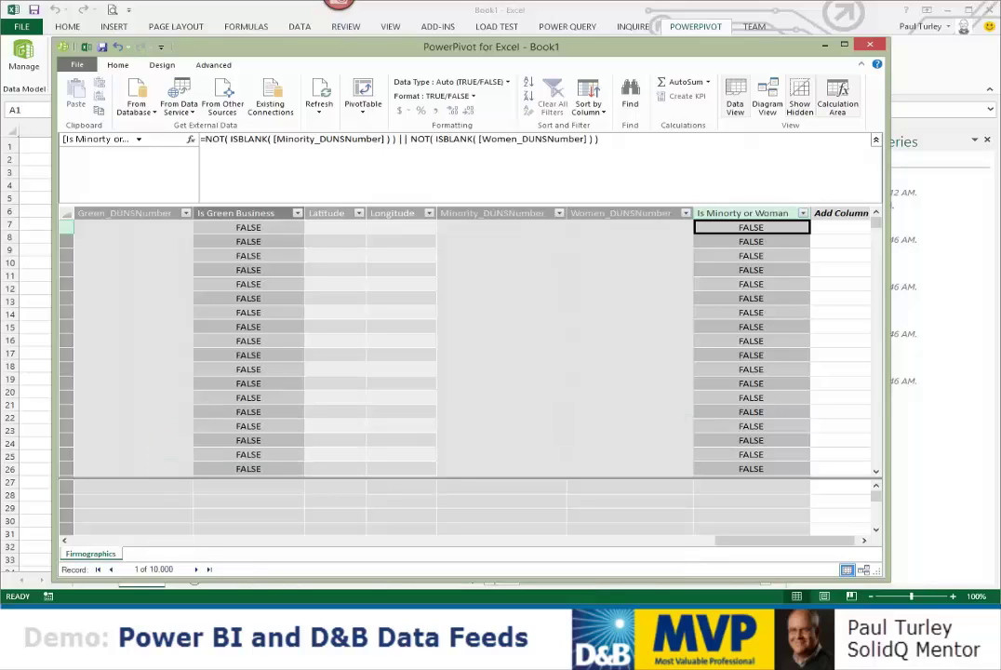
Step: Filter the Minority_DUNSNumber column to exclude blanks and check the Is Minorty or Woman values of the remaining rows
left_click(560, 214)
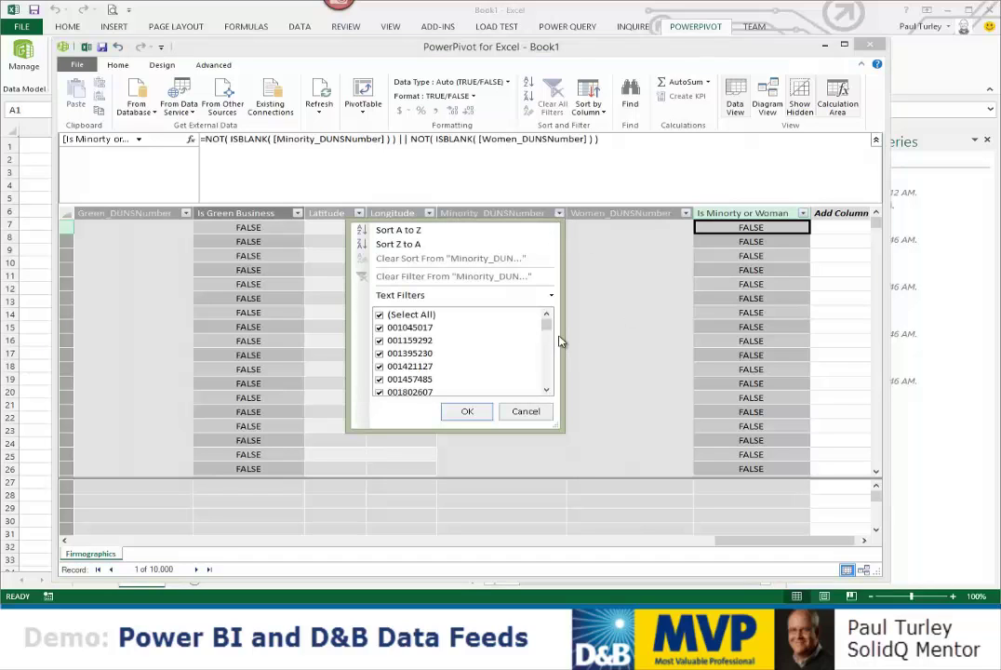
left_click_drag(551, 328, 546, 393)
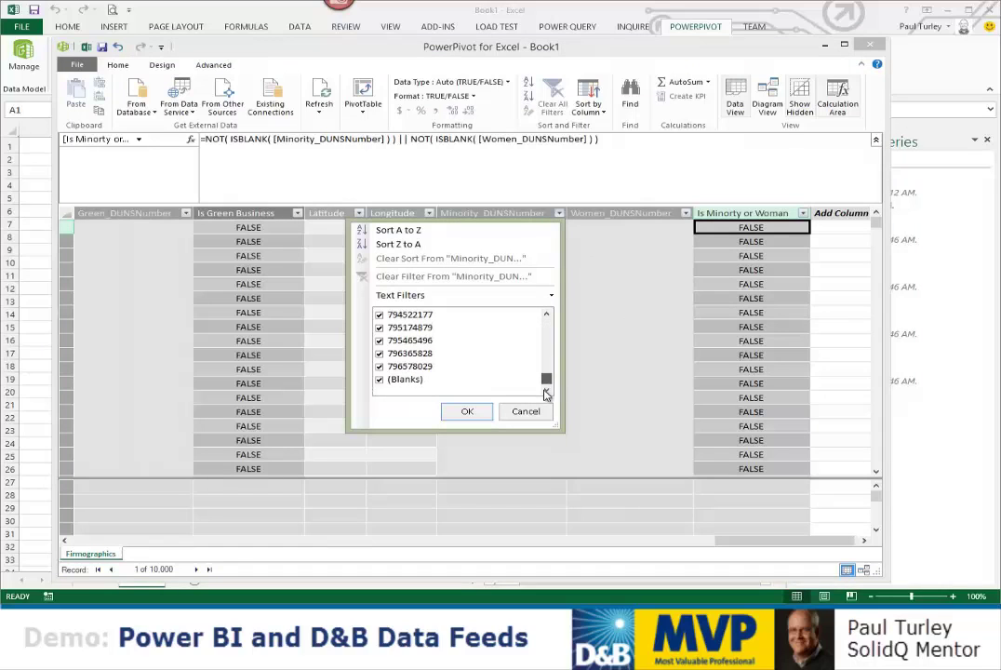
left_click(466, 411)
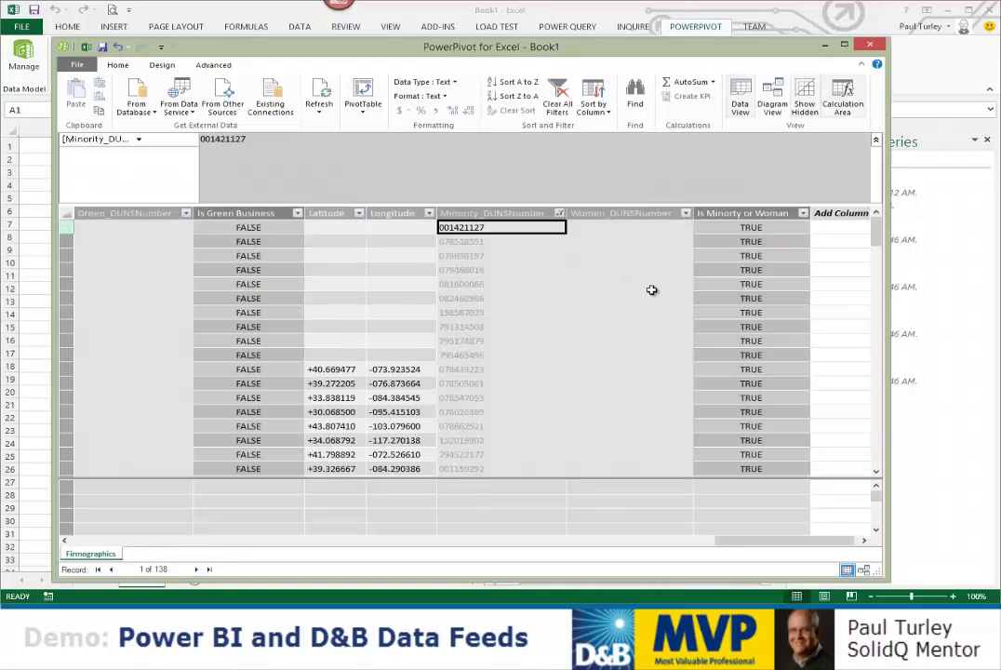
Step: Select all values again in the Minority_DUNSNumber filter to show every row
left_click(559, 214)
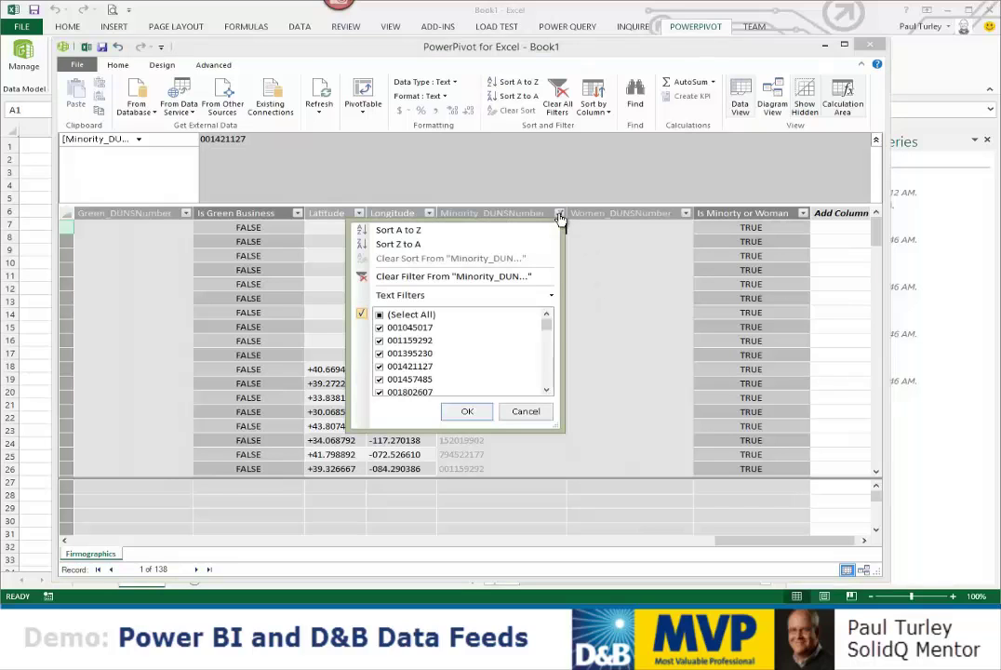
left_click(379, 316)
left_click(379, 315)
left_click(468, 412)
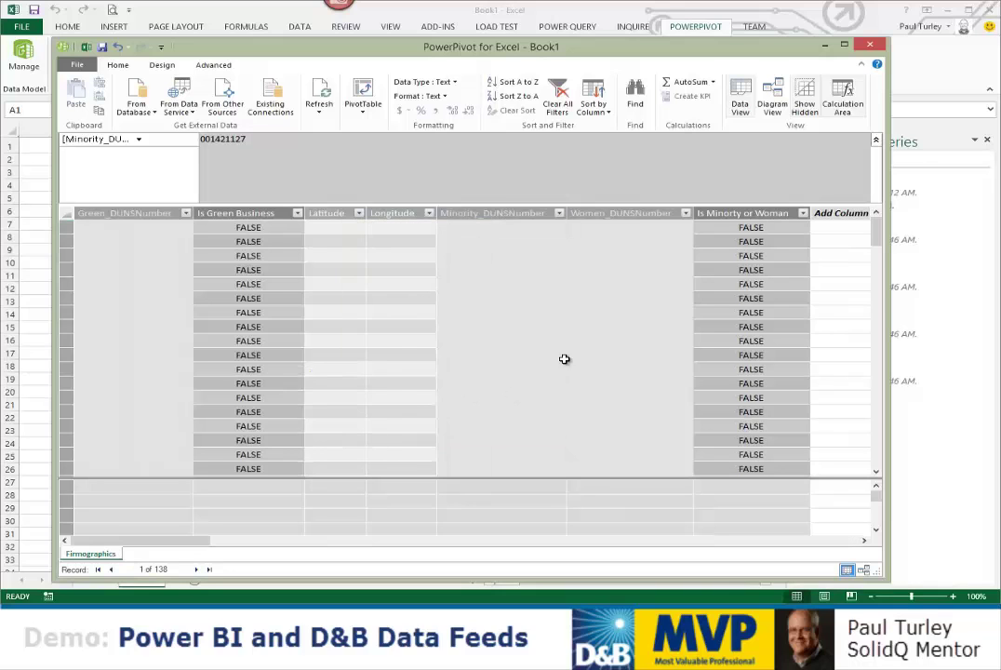
Step: Filter the Women_DUNSNumber column to exclude blanks and check the Is Minorty or Woman flag, including a row with both DUNS numbers
left_click(686, 215)
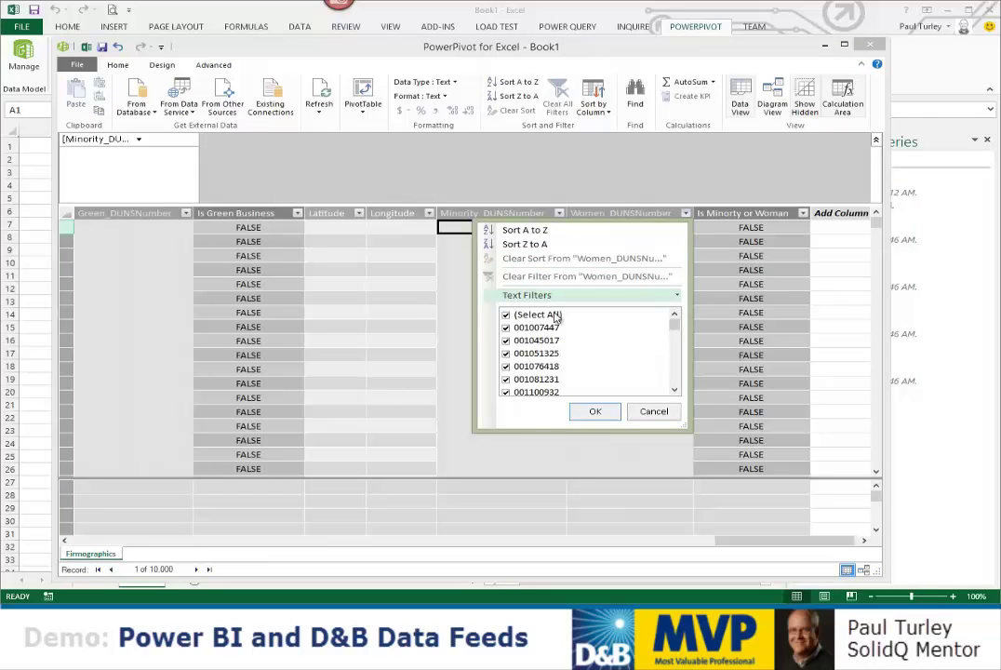
left_click_drag(675, 322, 675, 393)
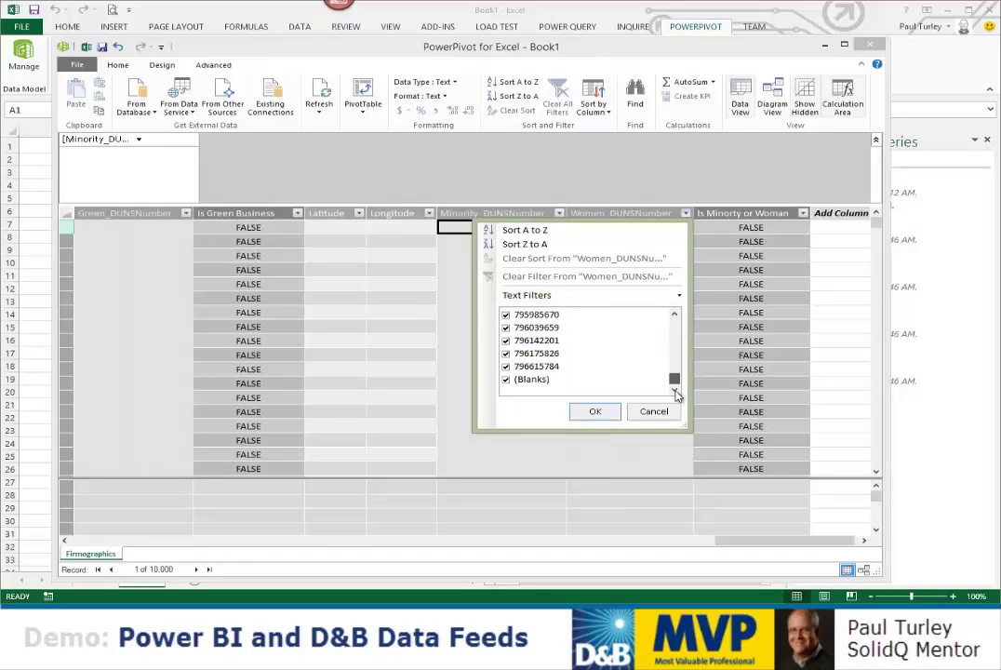
left_click(507, 380)
left_click(594, 411)
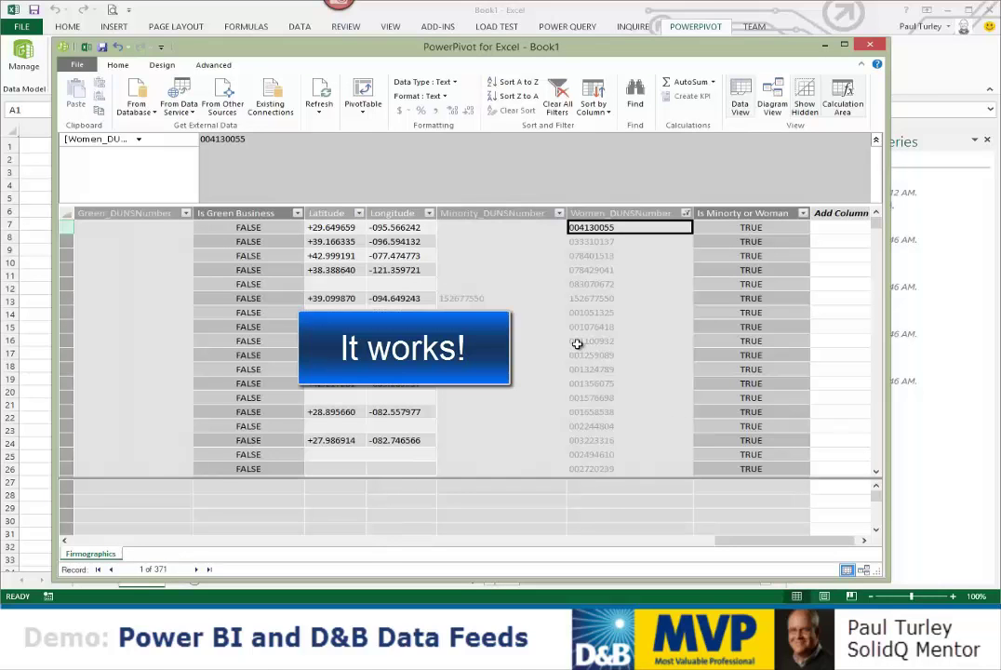
left_click(493, 299)
left_click(576, 298)
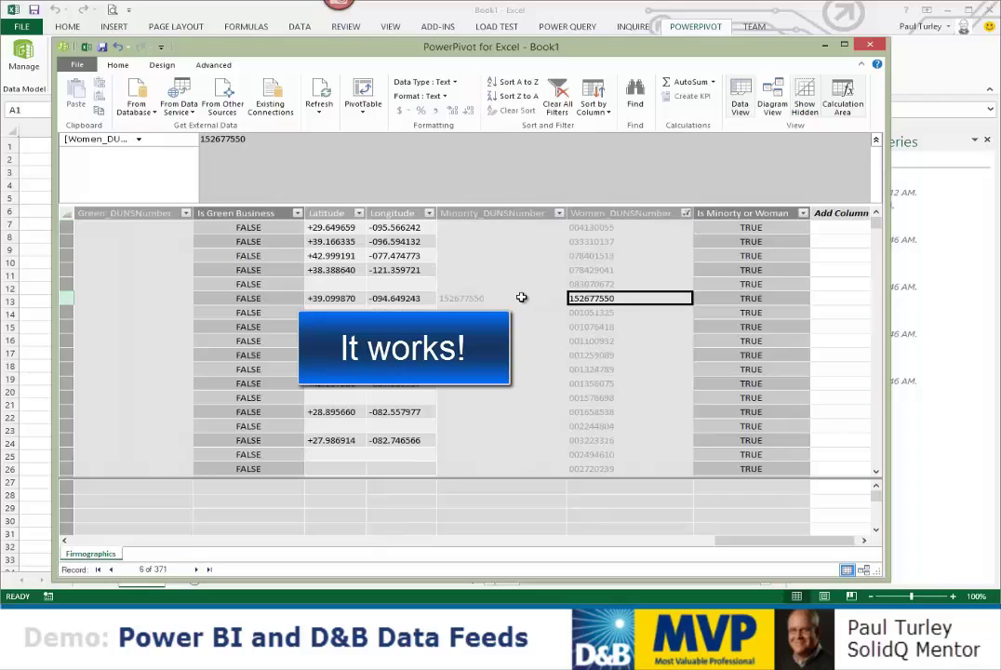
left_click(521, 298)
left_click(575, 298)
Step: Include the blanks again in the Women_DUNSNumber filter and make sure all its values are selected
left_click(686, 214)
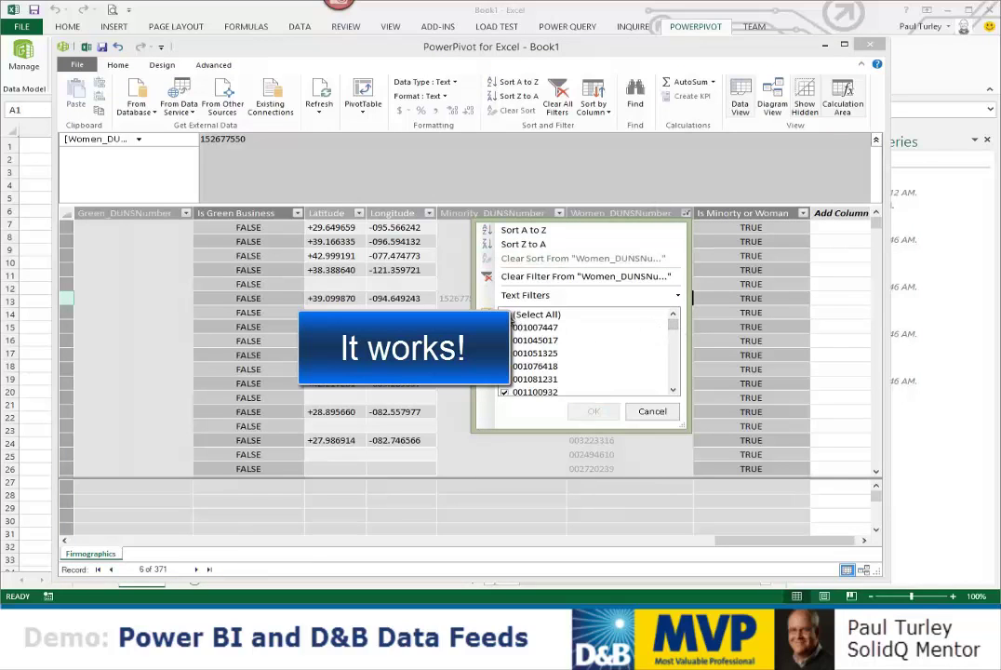
left_click_drag(675, 321, 673, 381)
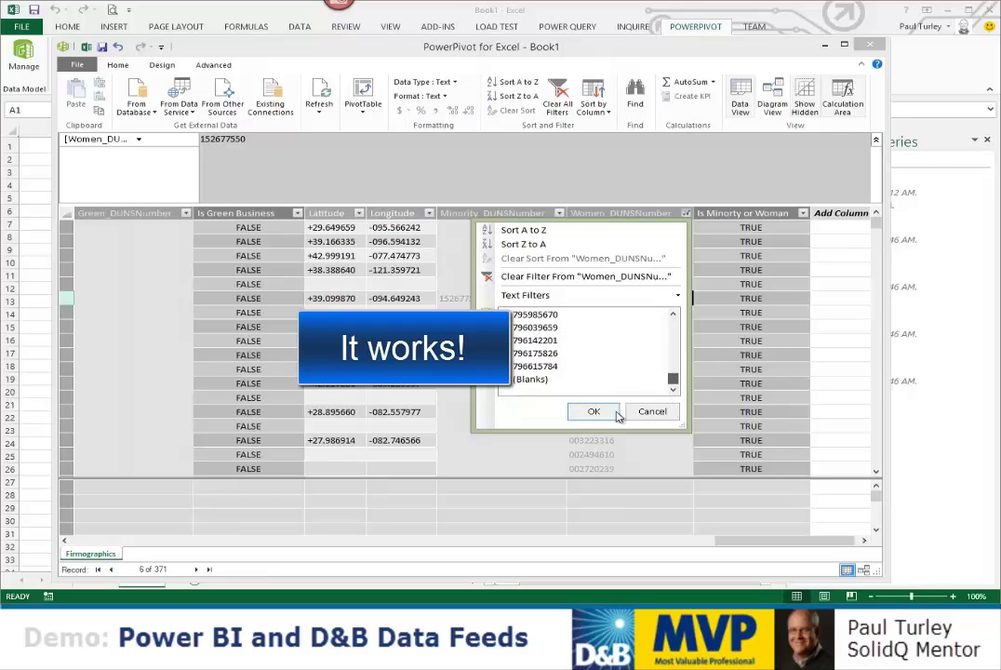
left_click(586, 413)
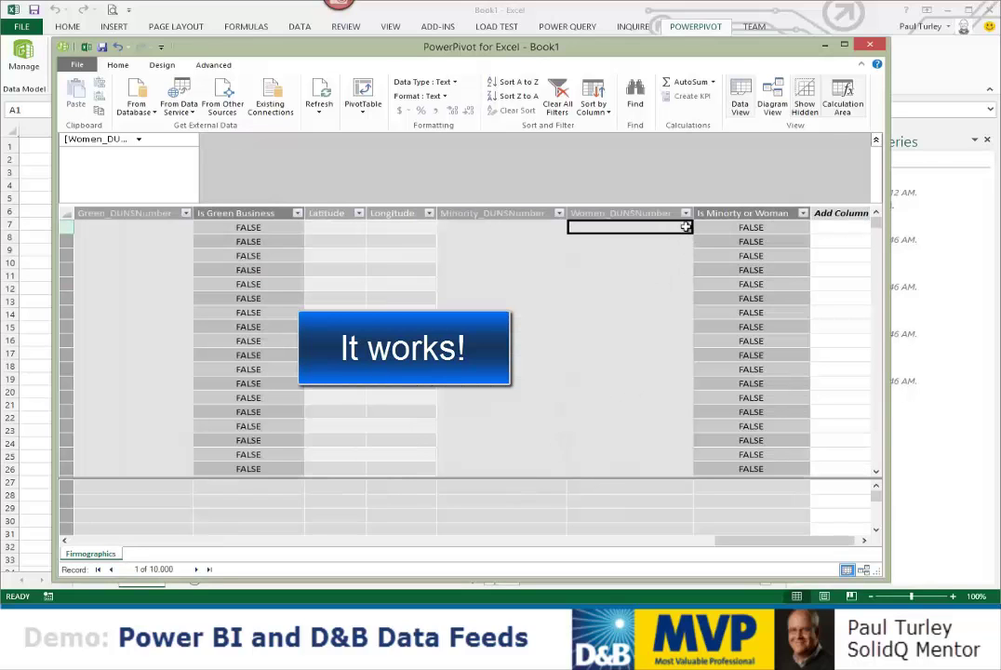
left_click(685, 213)
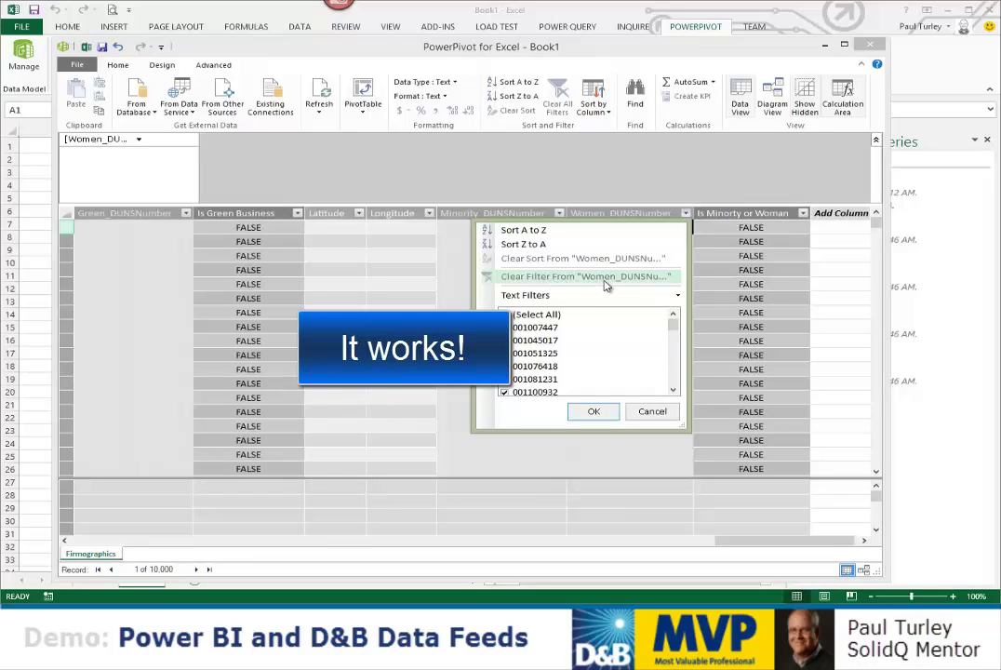
left_click(604, 278)
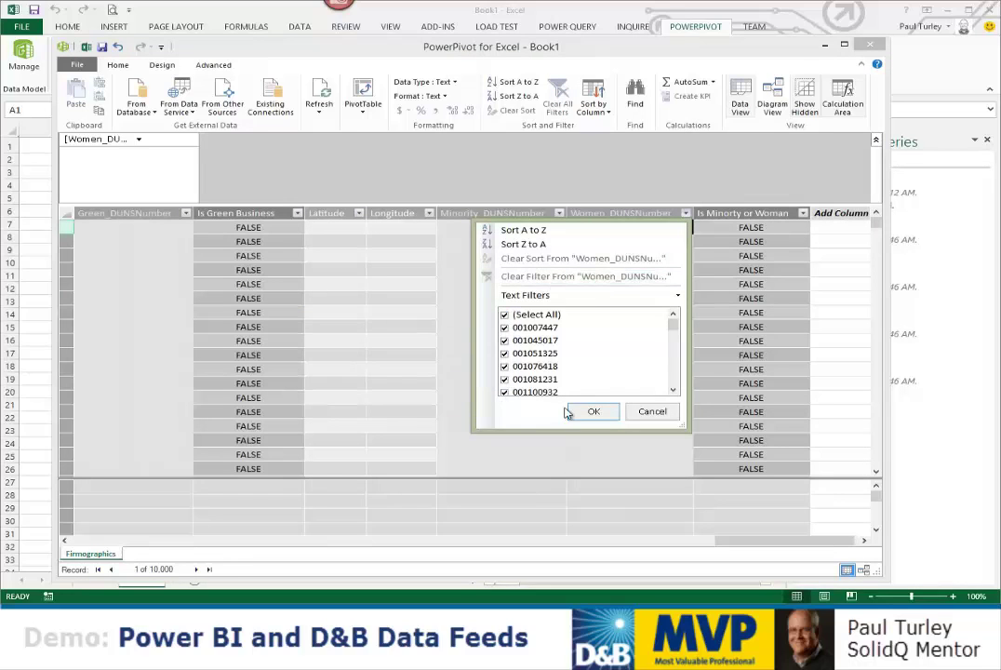
left_click(586, 412)
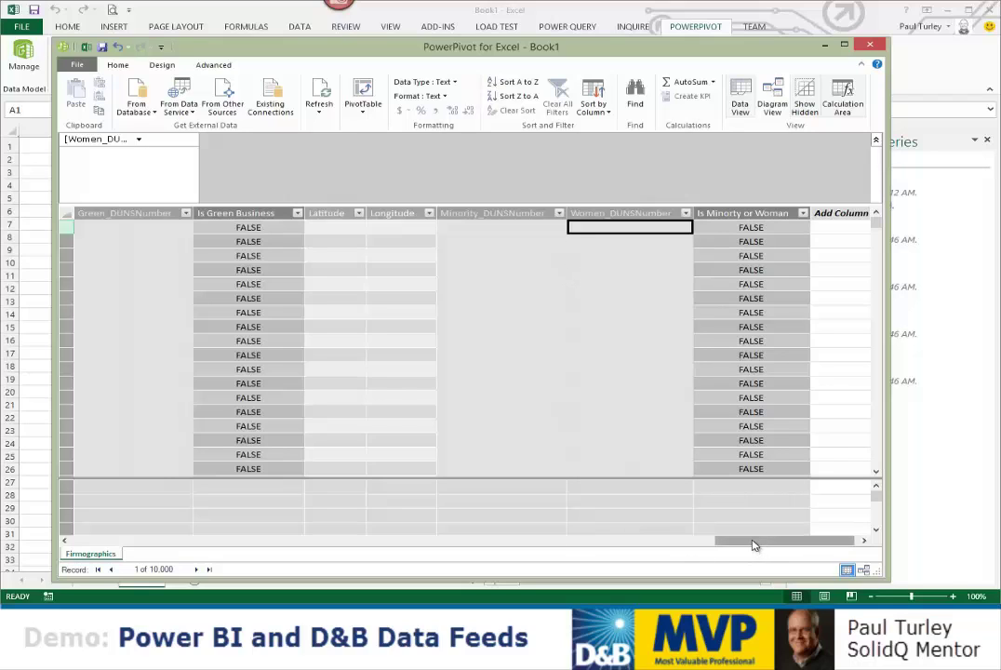
Step: Format the AnnualSalesUSDollars column as $ English (United States) currency and hide it from client tools
left_click_drag(755, 546, 442, 541)
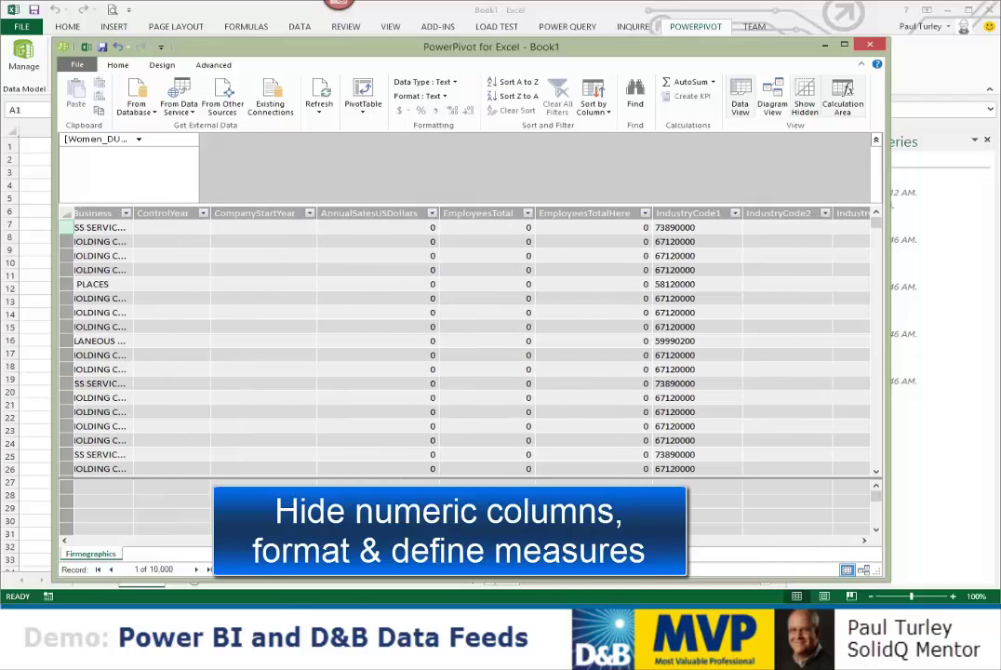
left_click(382, 213)
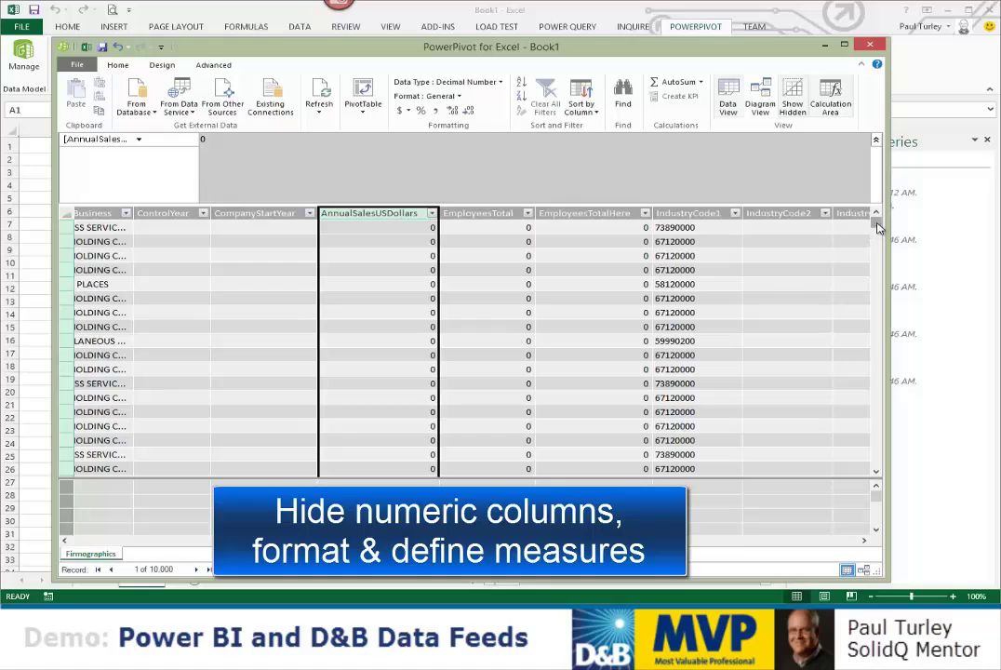
left_click_drag(877, 227, 868, 384)
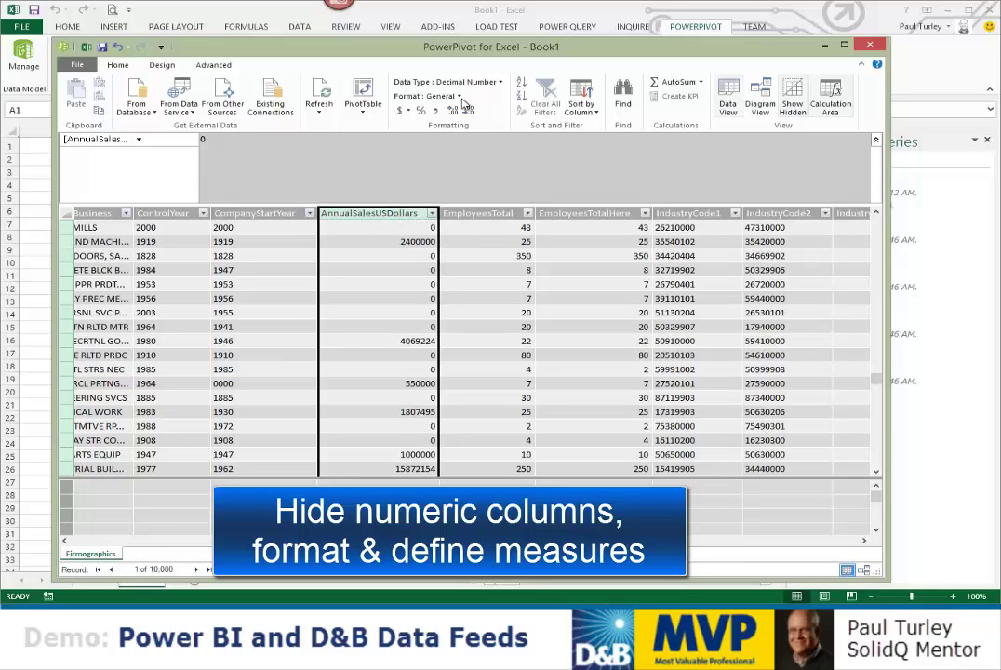
left_click(407, 111)
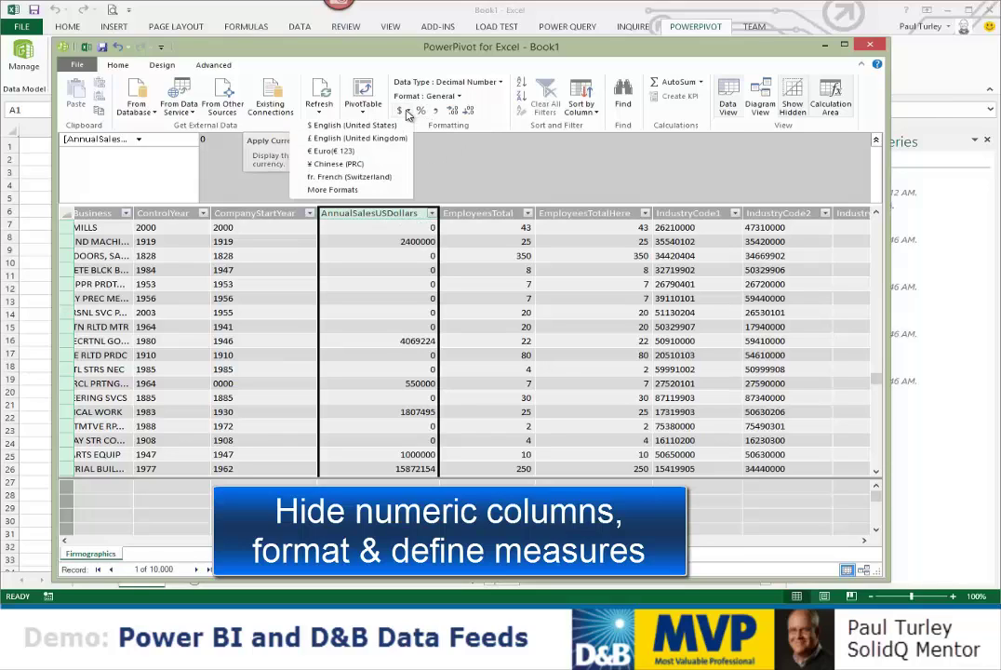
left_click(373, 125)
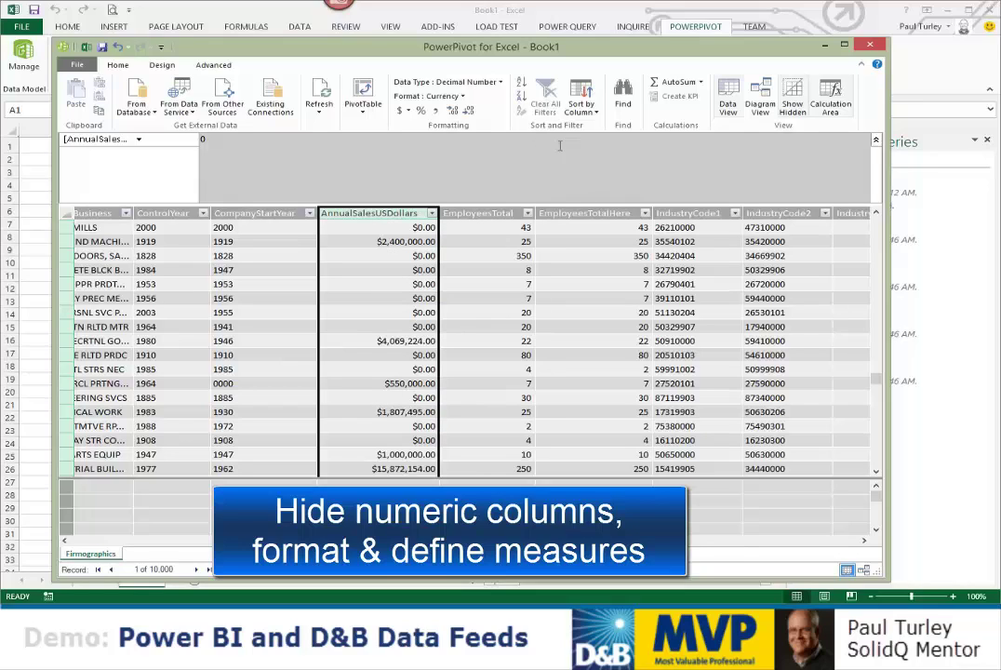
right_click(390, 216)
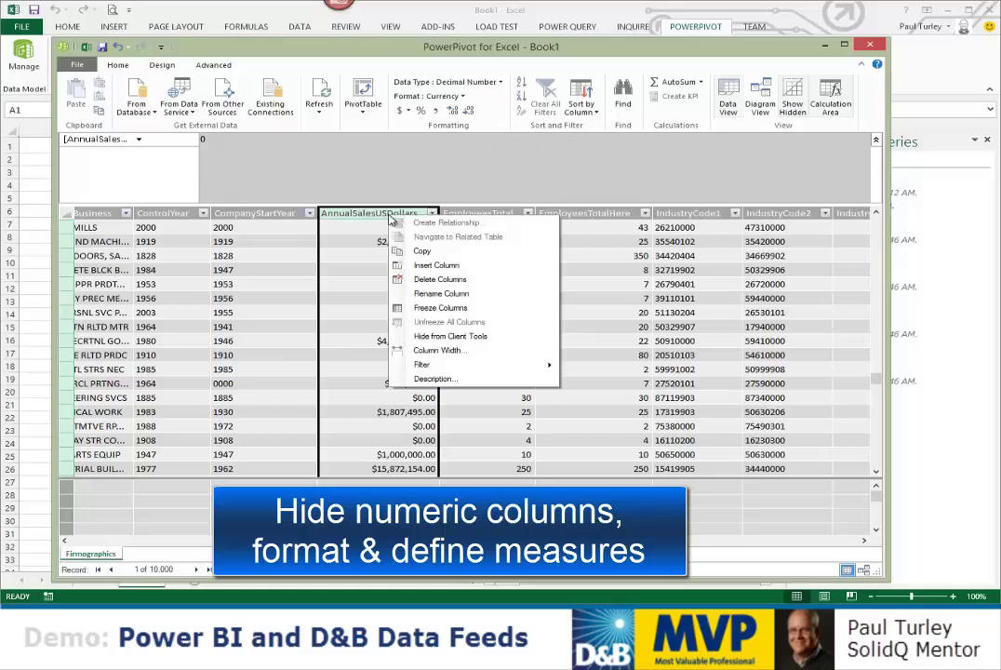
left_click(461, 339)
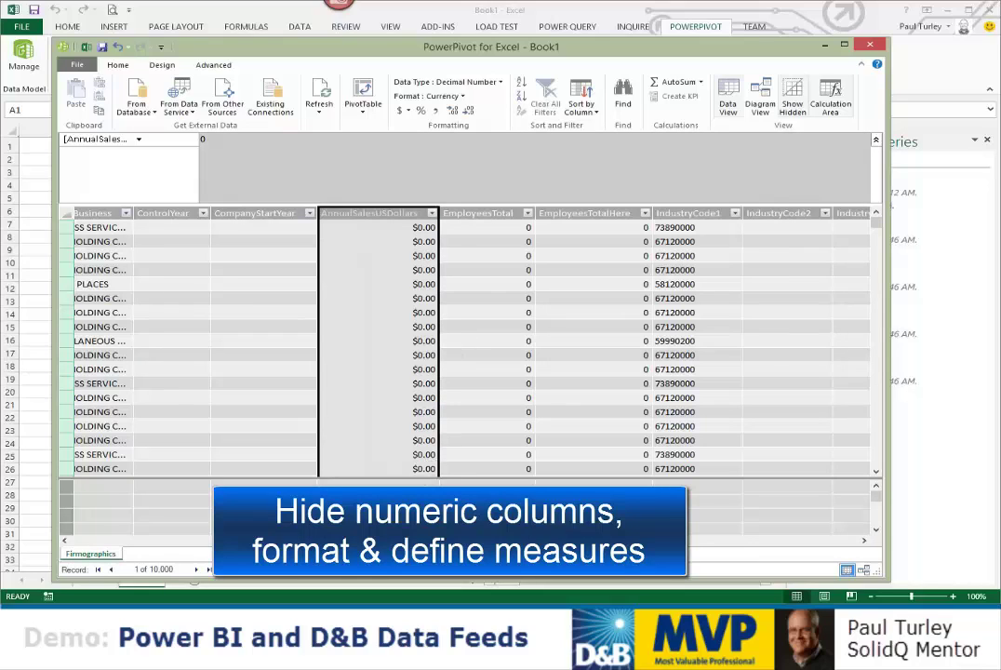
Step: Add a Sum measure for the AnnualSalesUSDollars column and rename it Annual Sales
left_click(700, 83)
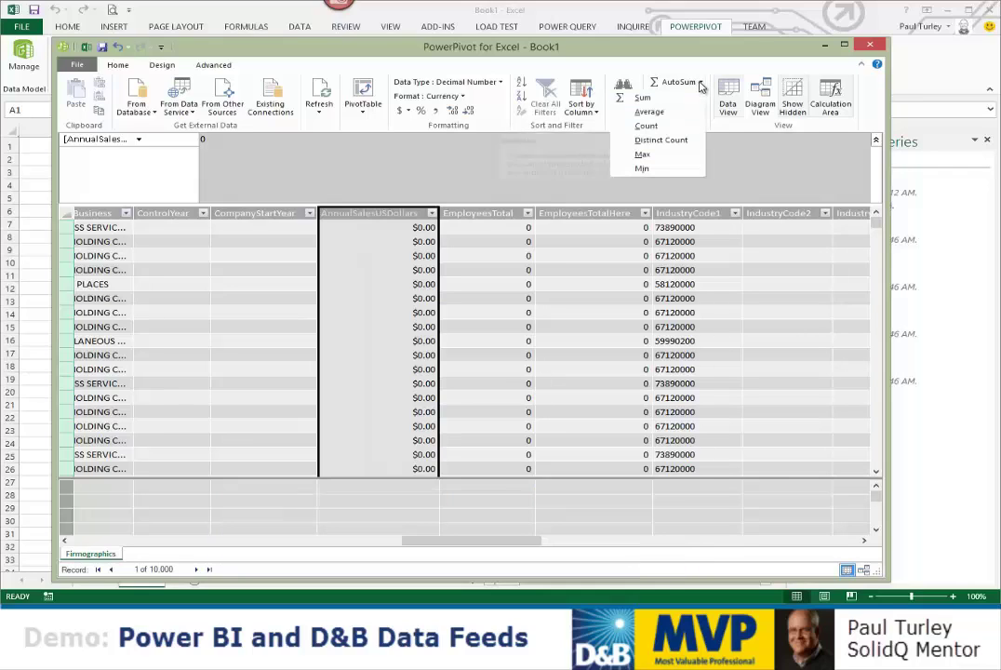
left_click(644, 97)
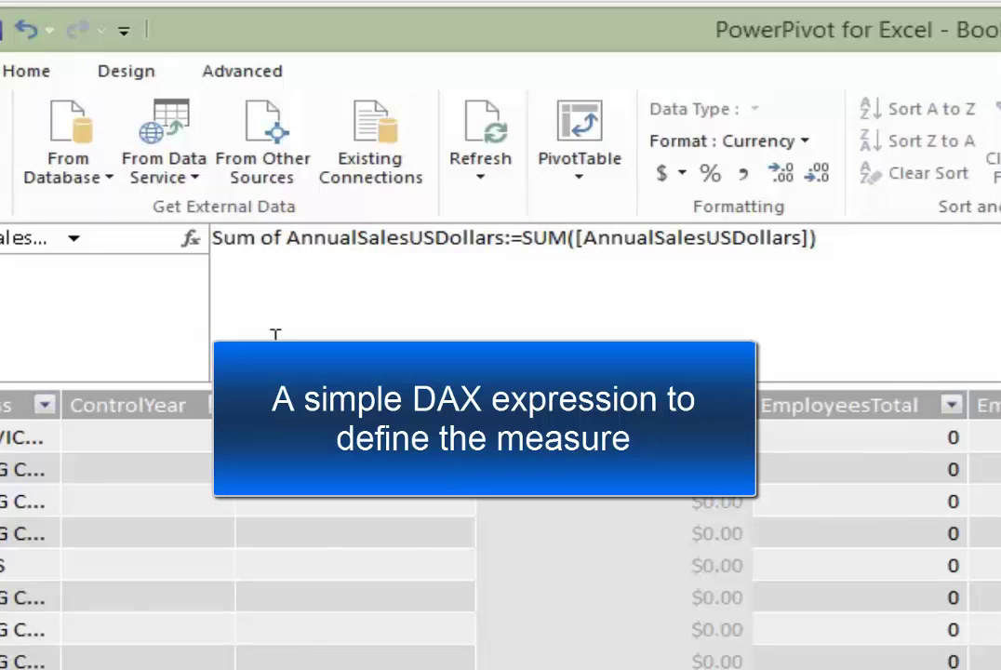
left_click_drag(287, 240, 147, 246)
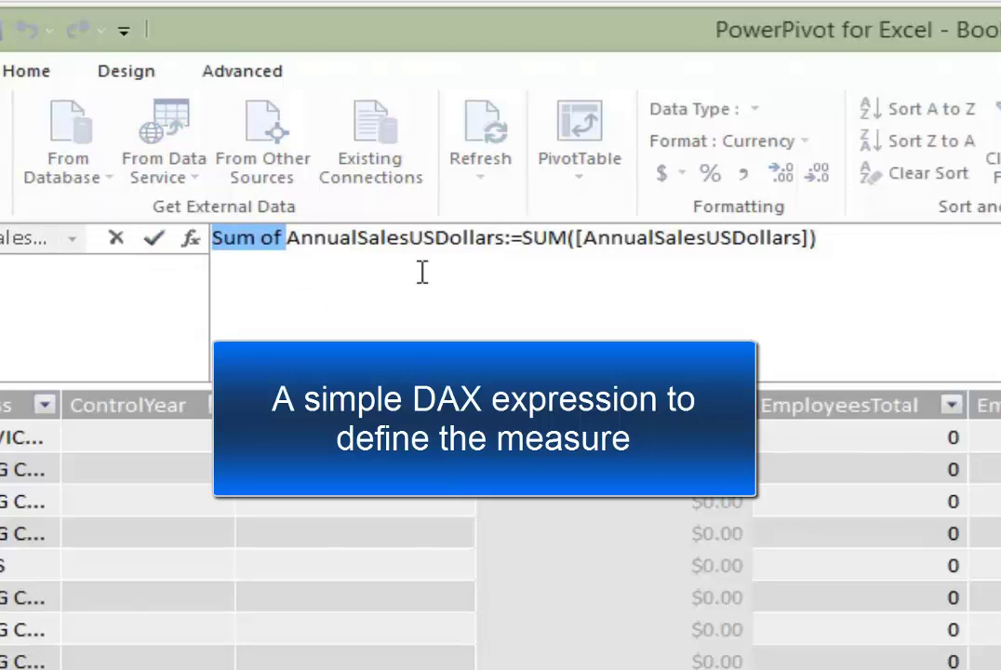
key("Delete")
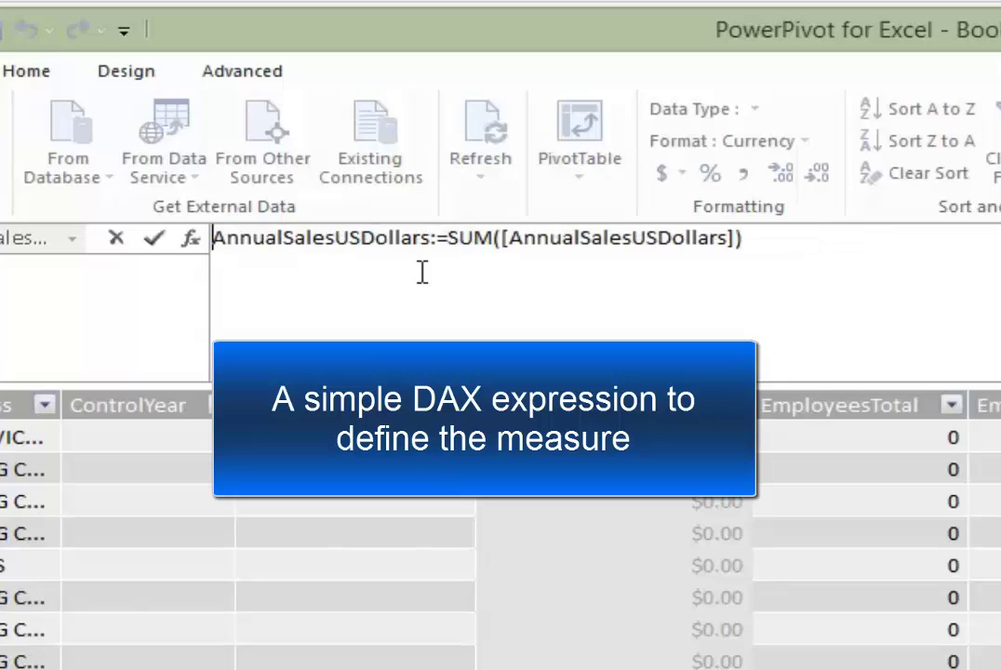
left_click(286, 239)
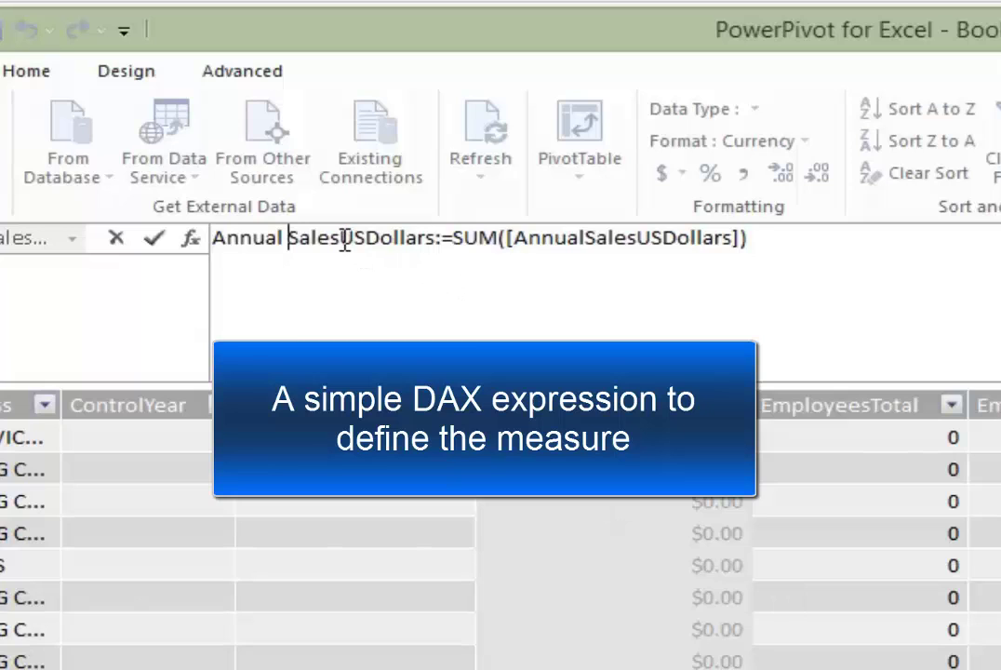
key("Delete")
key("Delete")
key("Delete")
key("Delete")
key("Delete")
key("Delete")
key("Delete")
key("Delete")
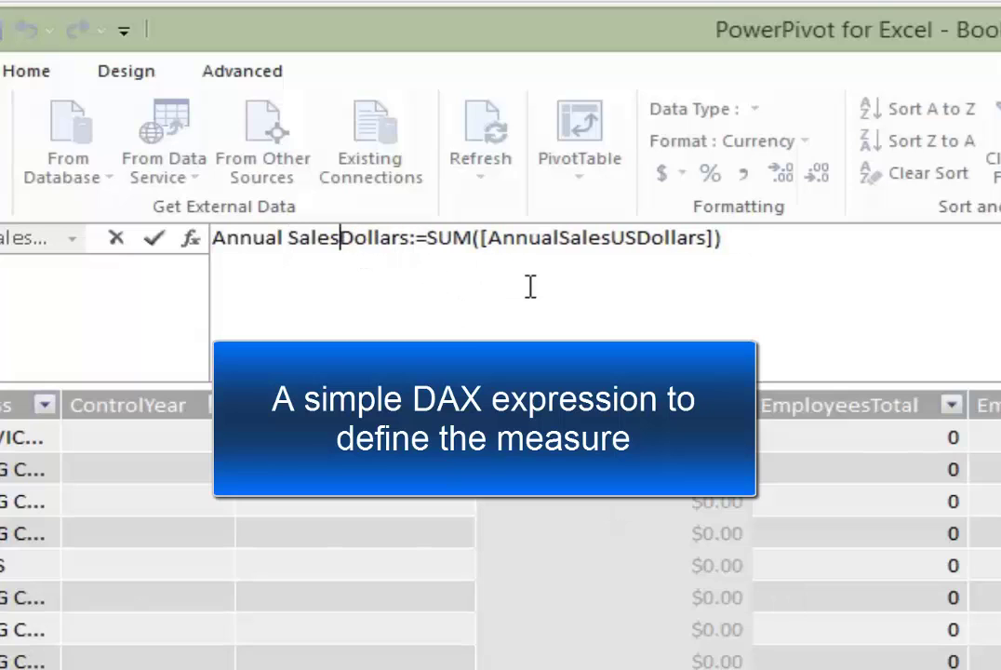
key("Delete")
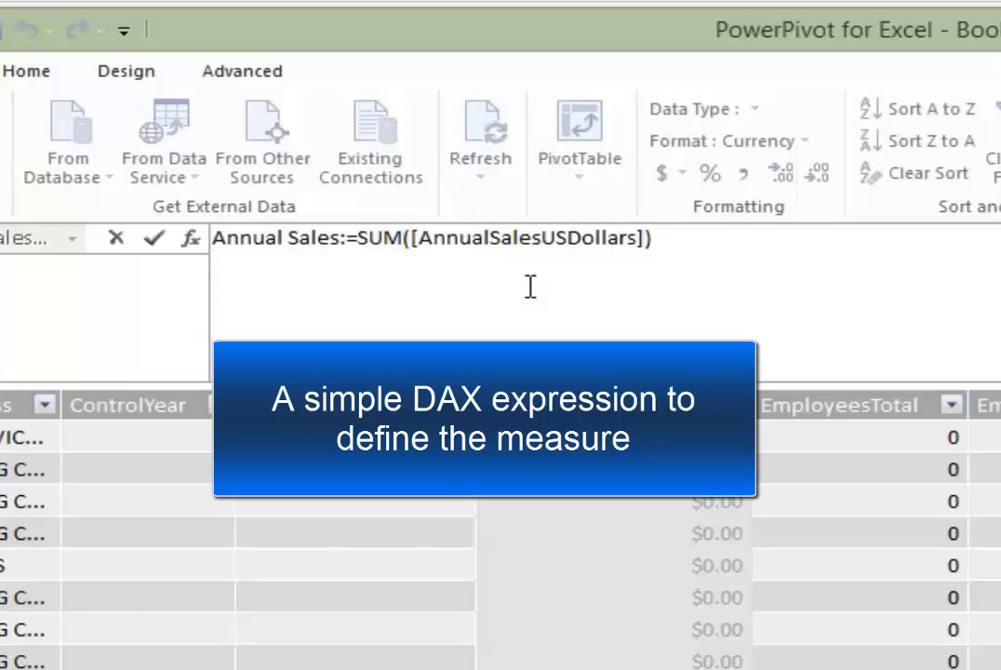
key("Return")
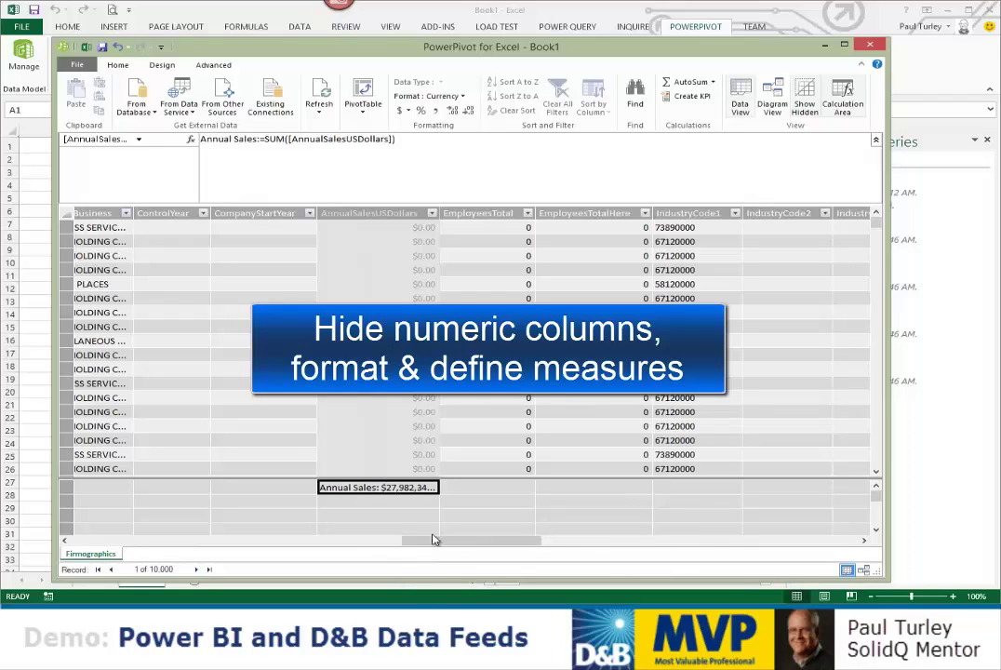
Step: Change the EmployeesTotal column to the Whole Number data type, formatted with a thousands separator and no decimal places
left_click(494, 213)
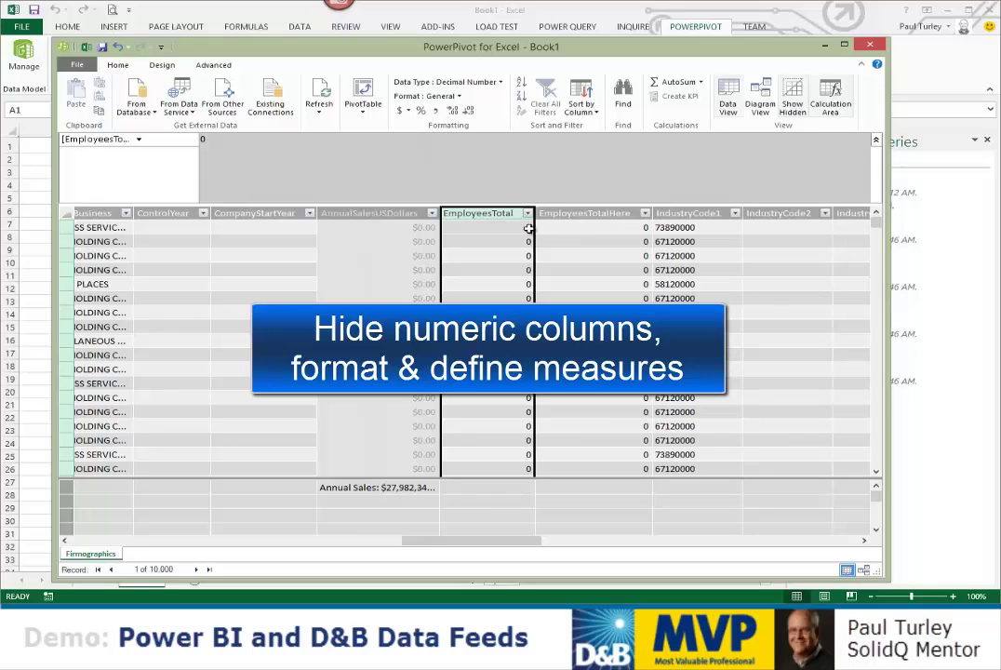
left_click(501, 83)
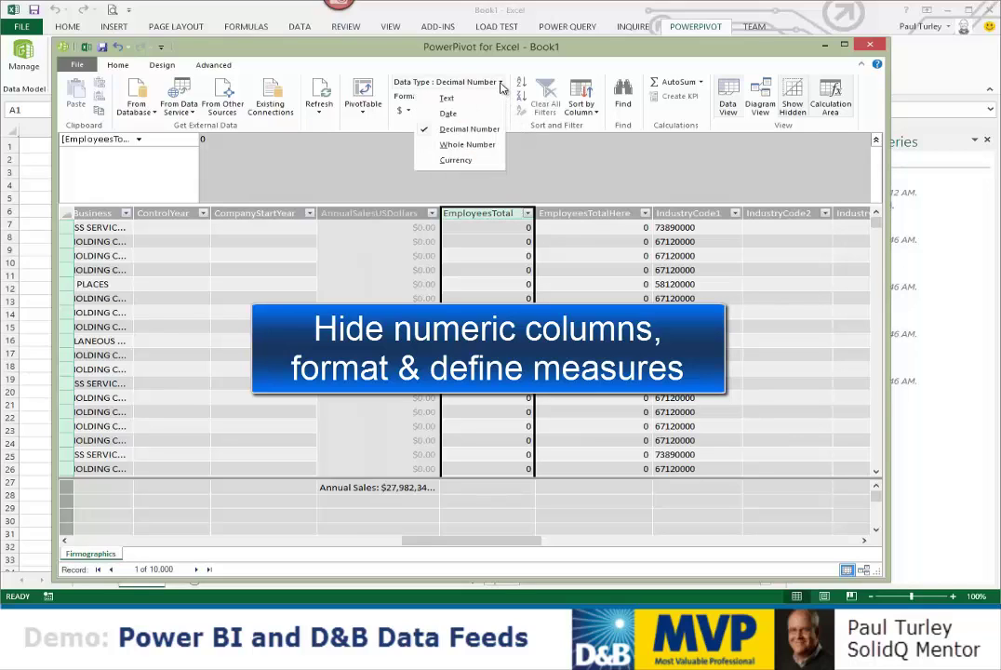
left_click(468, 145)
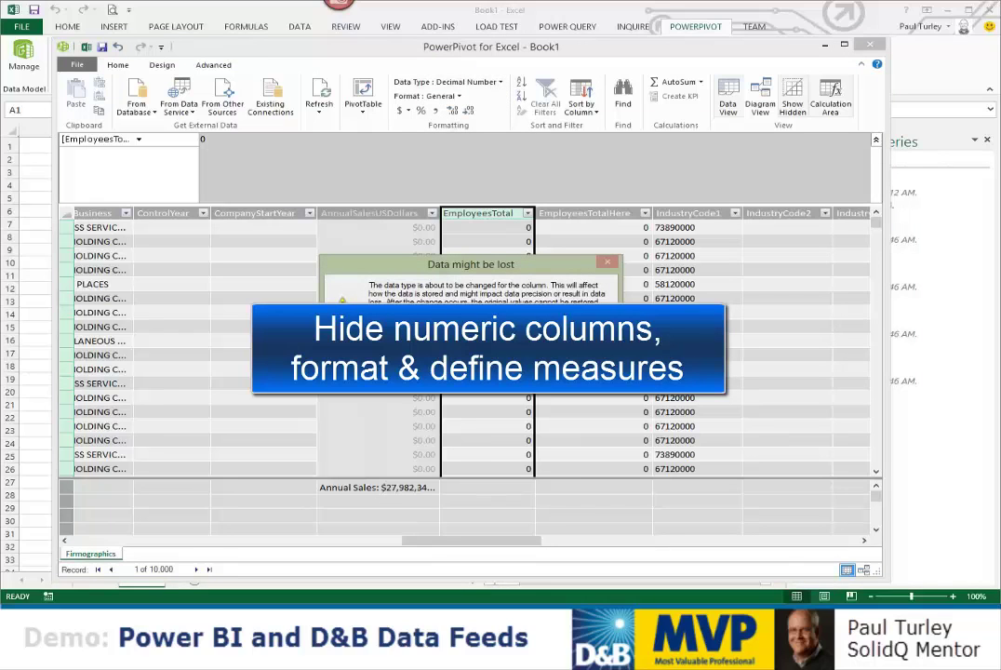
left_click(521, 374)
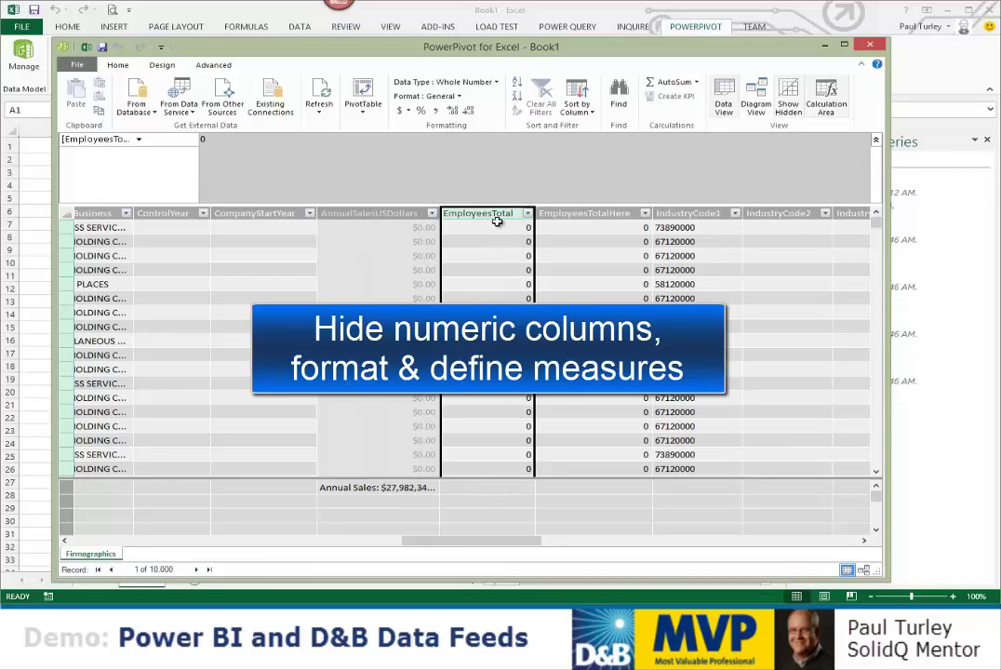
left_click(437, 113)
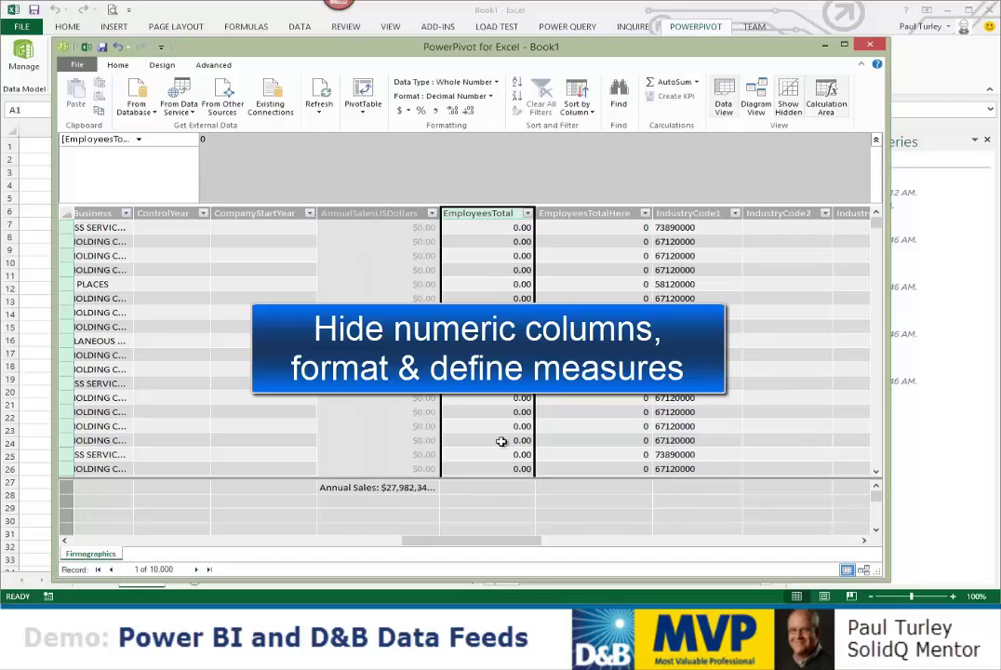
left_click(470, 112)
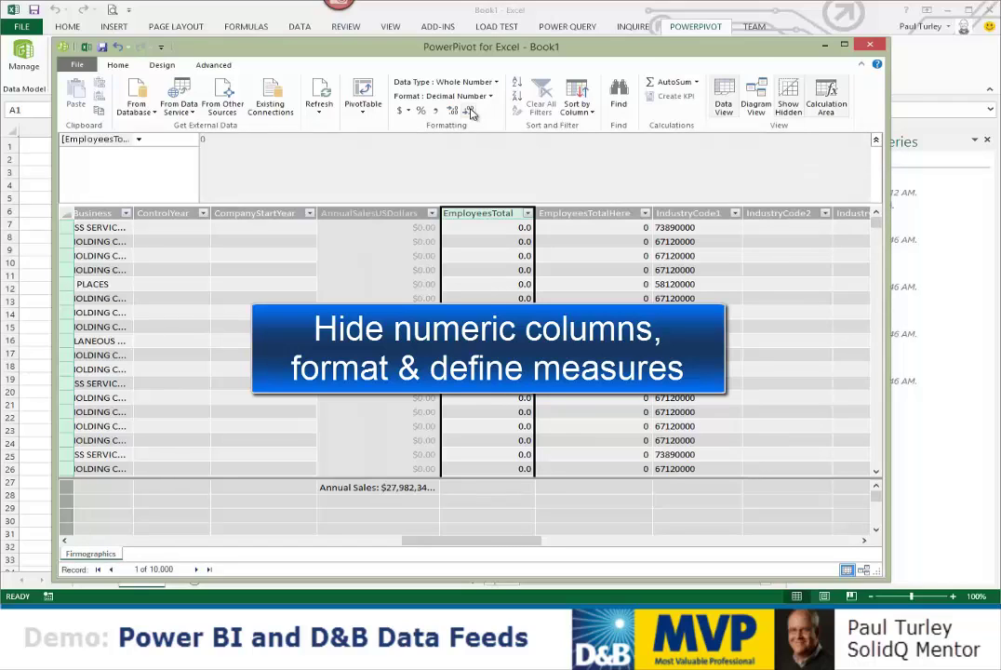
left_click(469, 112)
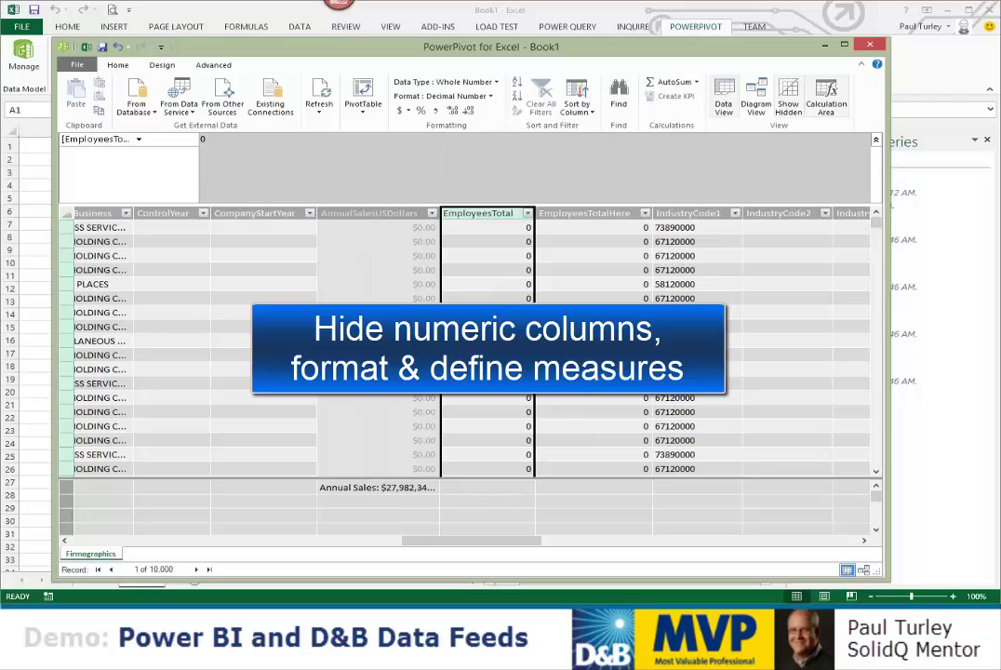
Step: Increase the EmployeesTotal column to two decimal places and reduce it back to zero, twice
left_click(452, 109)
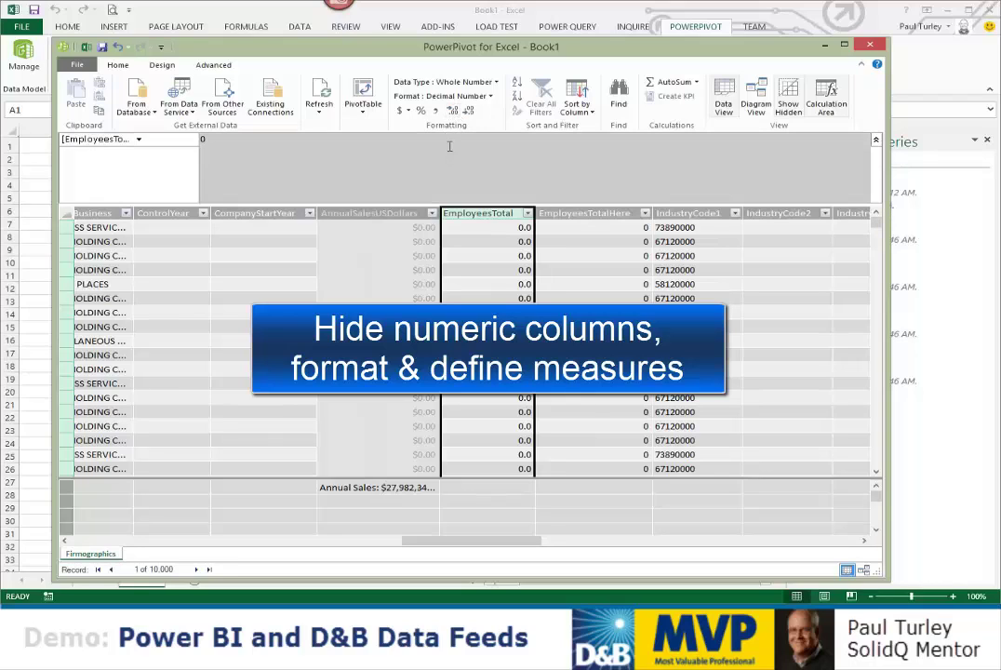
left_click(452, 110)
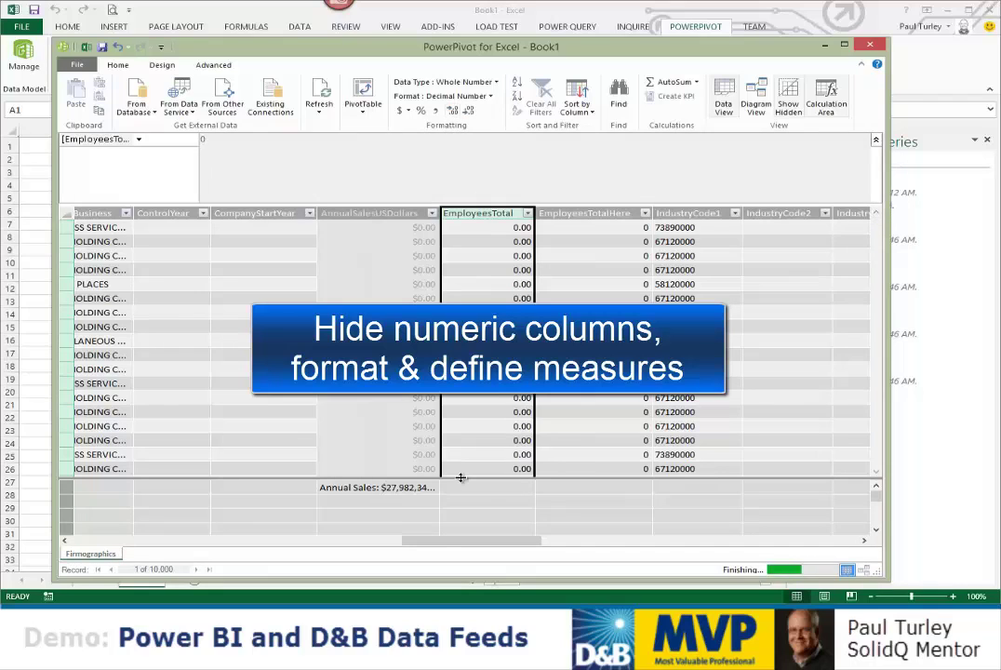
left_click(470, 112)
left_click(469, 112)
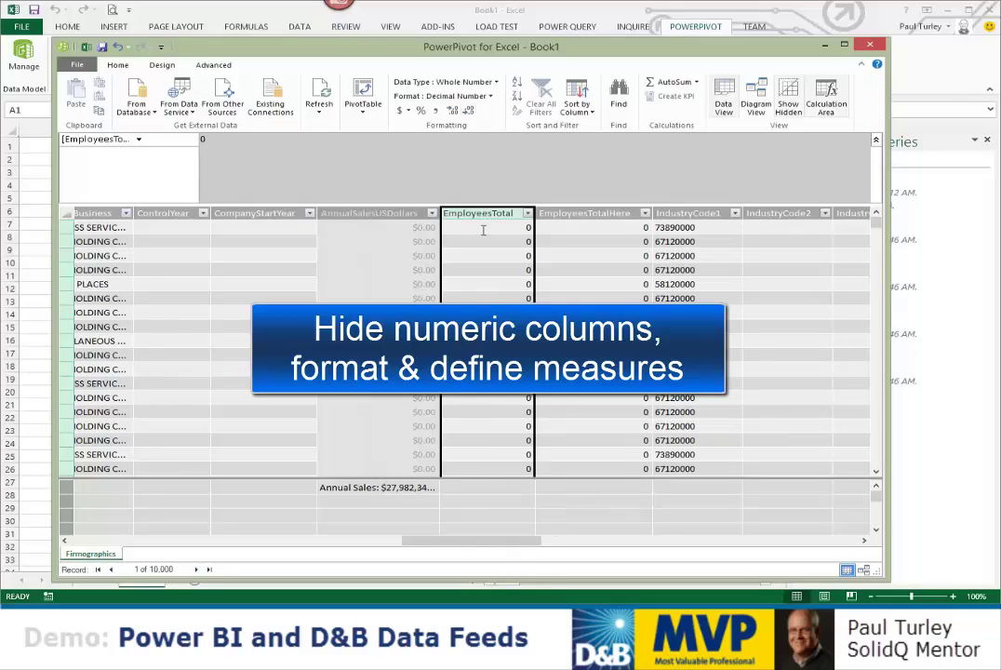
left_click(455, 112)
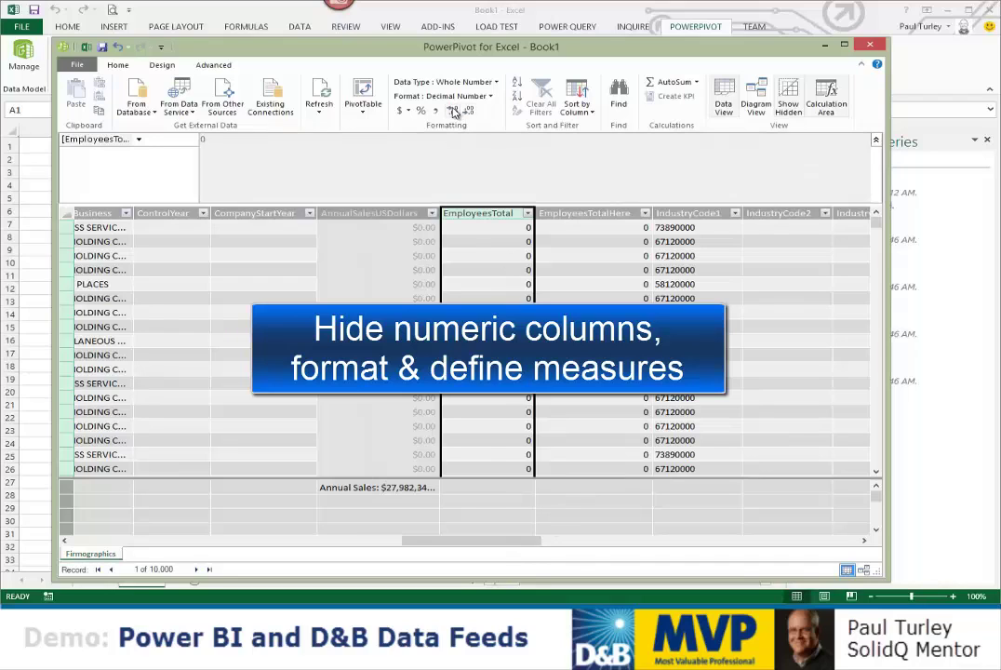
left_click(455, 111)
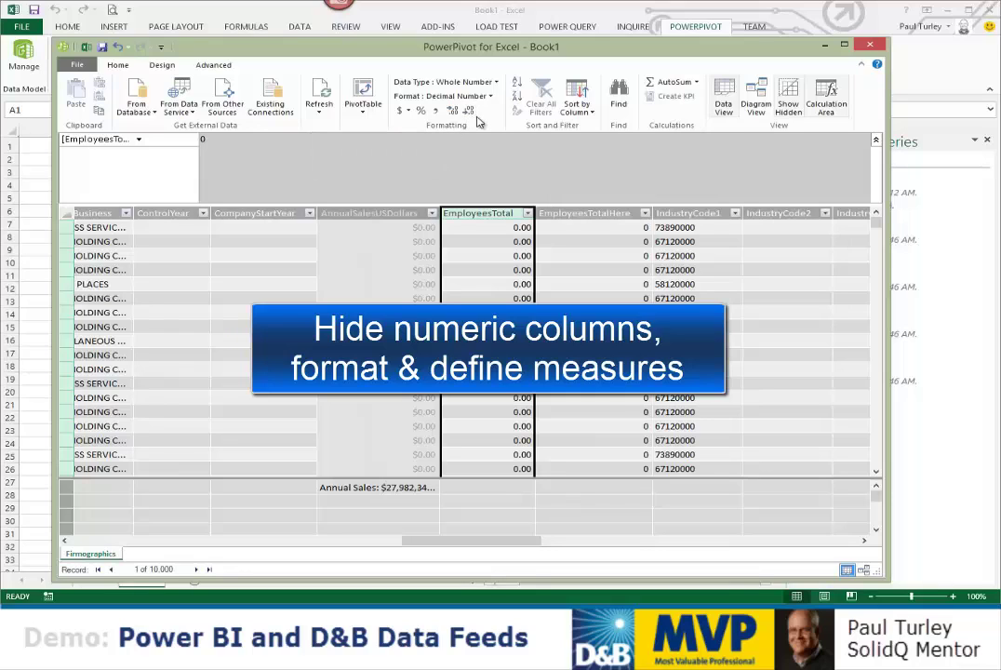
left_click(468, 111)
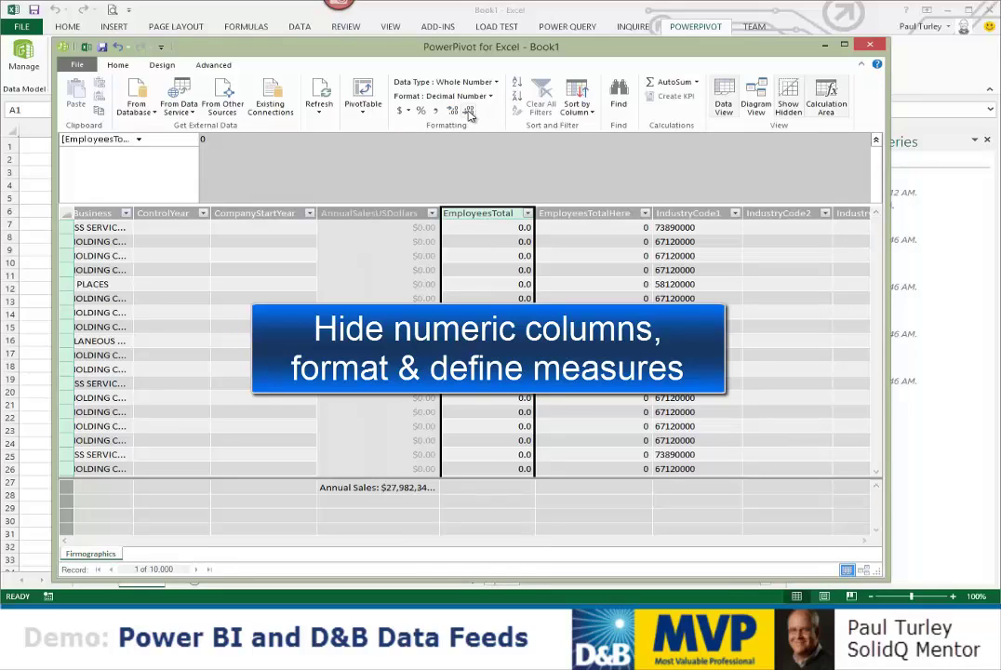
left_click(469, 112)
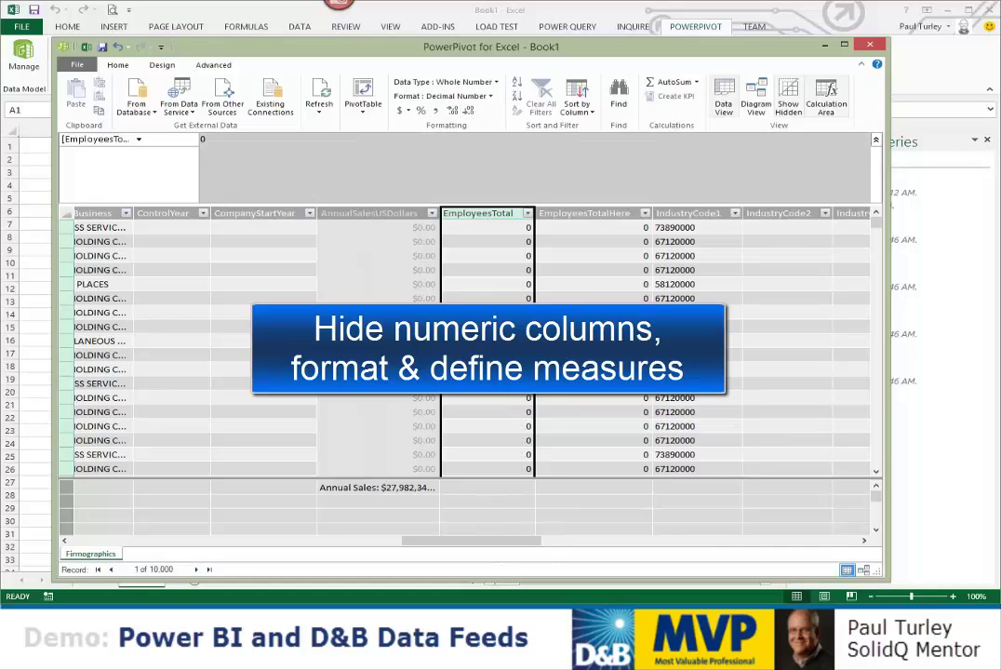
Step: Hide the EmployeesTotal column from client tools and add a Sum measure for it named Employees Total
right_click(495, 217)
left_click(544, 335)
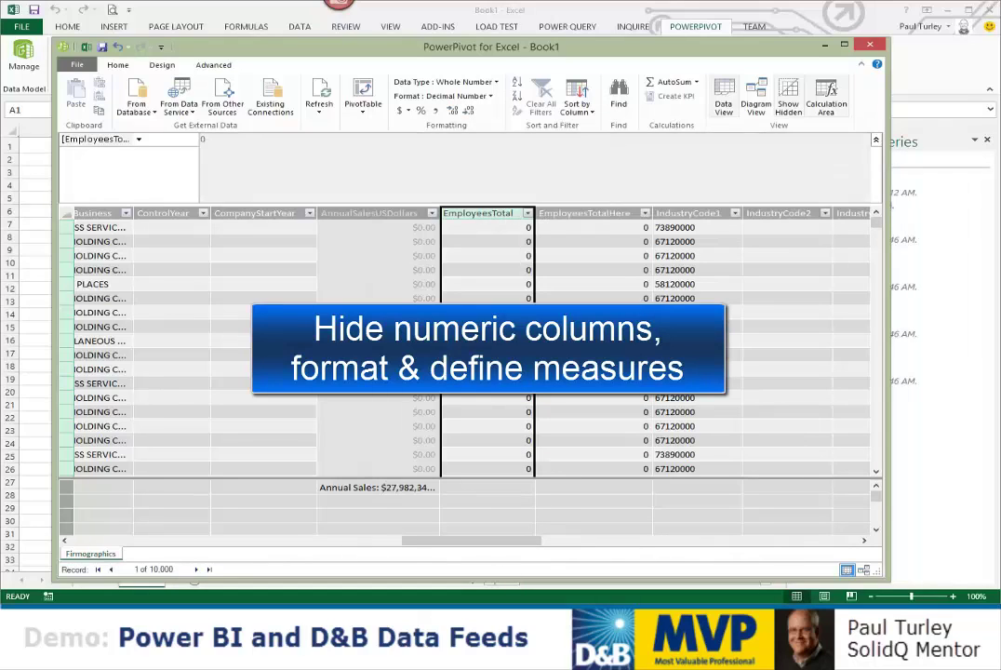
left_click(682, 86)
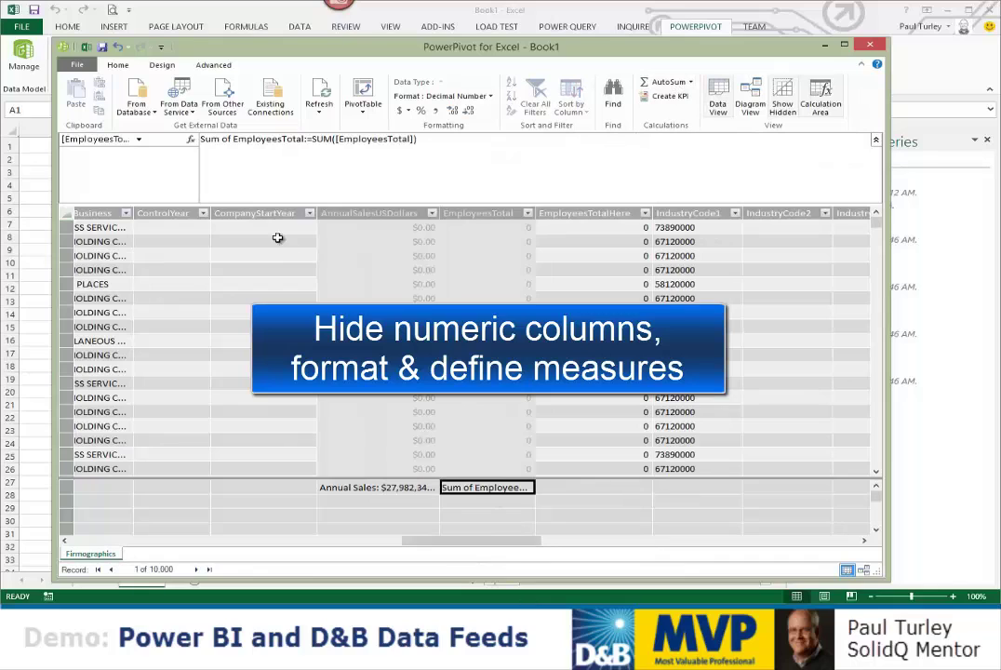
left_click_drag(233, 139, 173, 141)
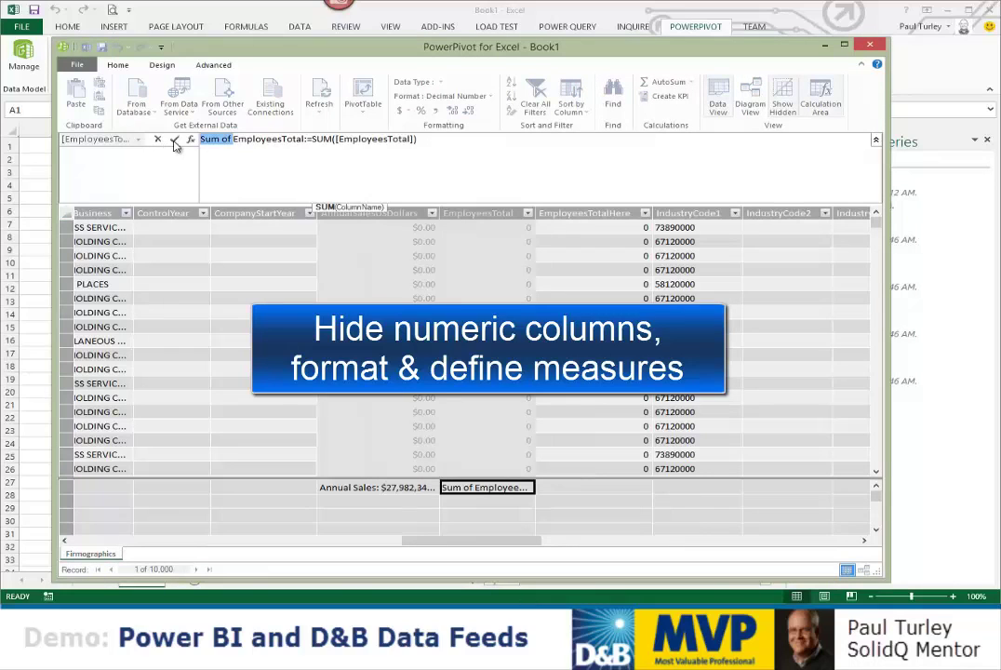
key("Delete")
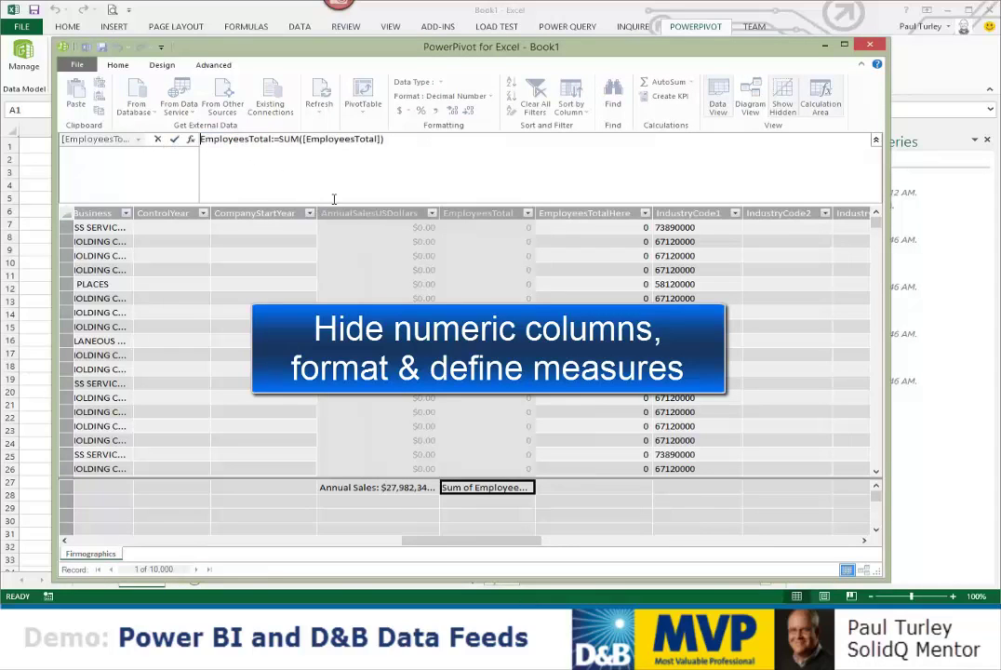
left_click(250, 139)
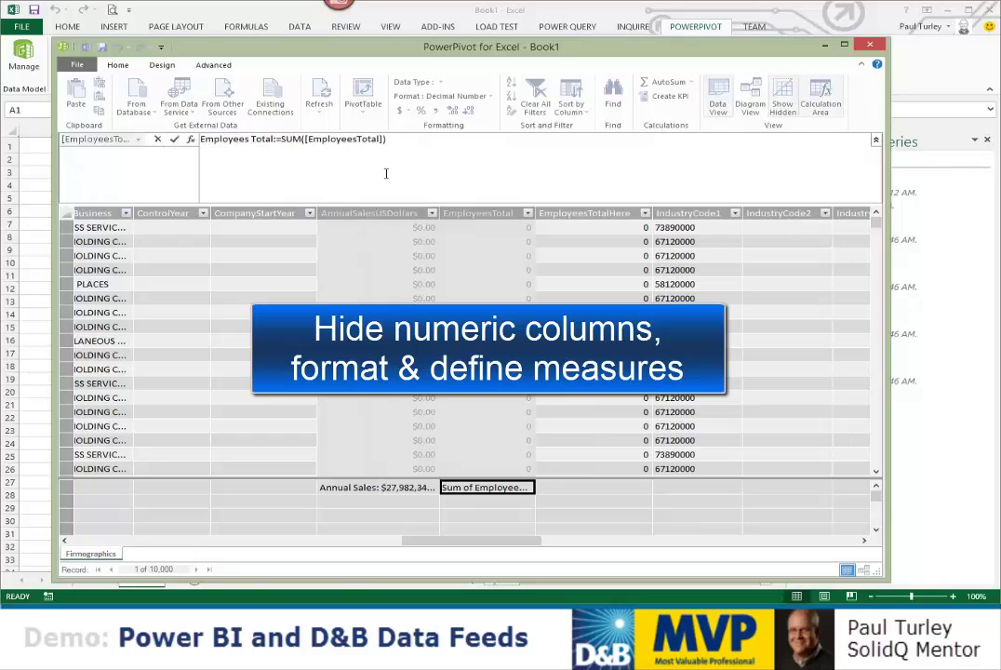
key("Return")
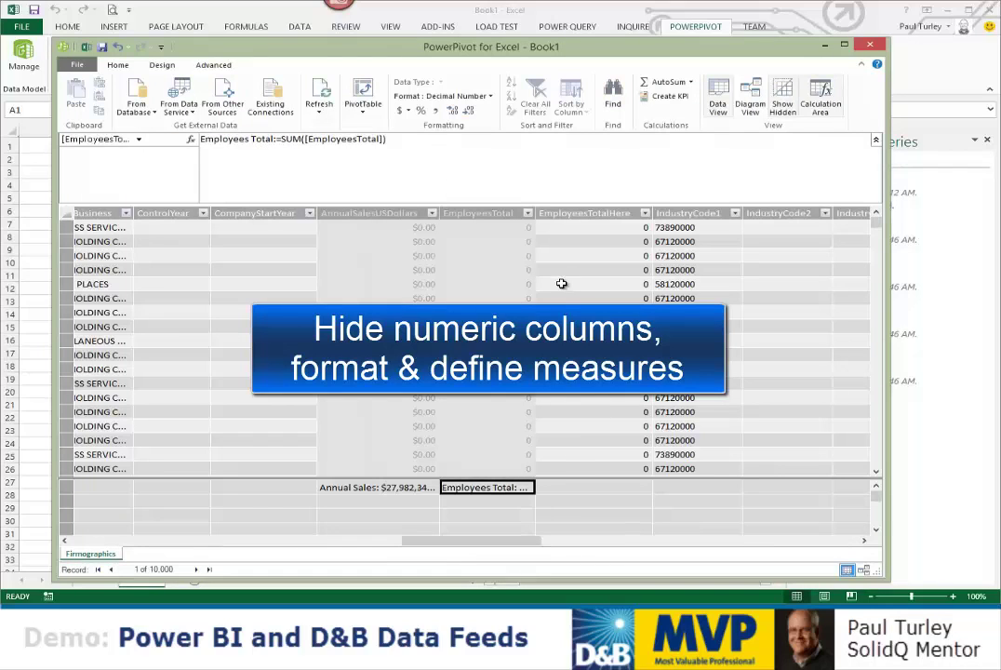
Step: Make EmployeesTotalHere a Whole Number column with a thousands separator and no decimal places, and hide it from client tools
left_click(598, 214)
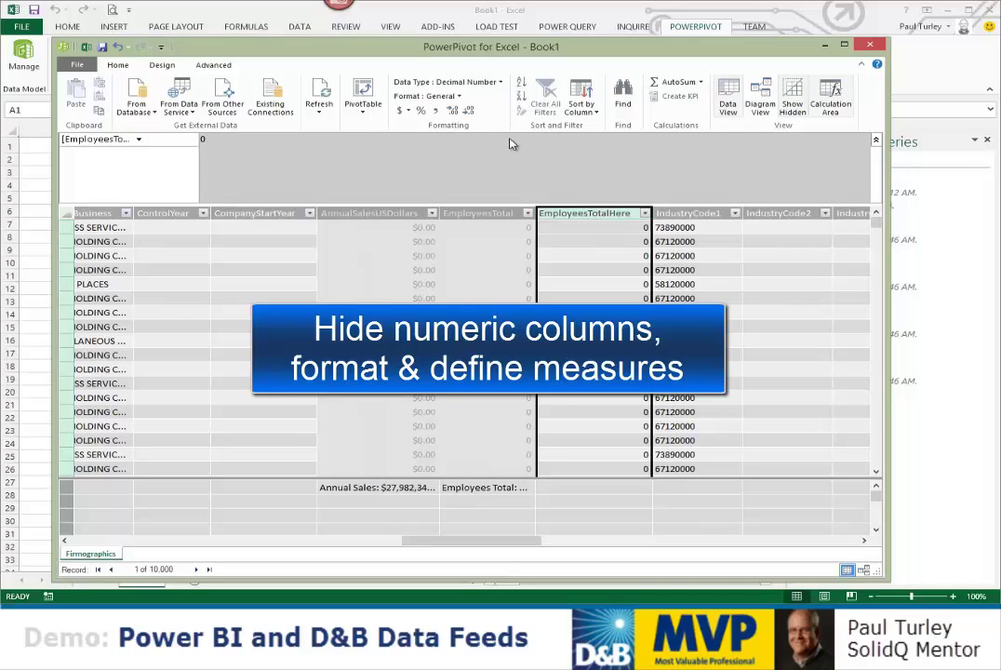
left_click(426, 80)
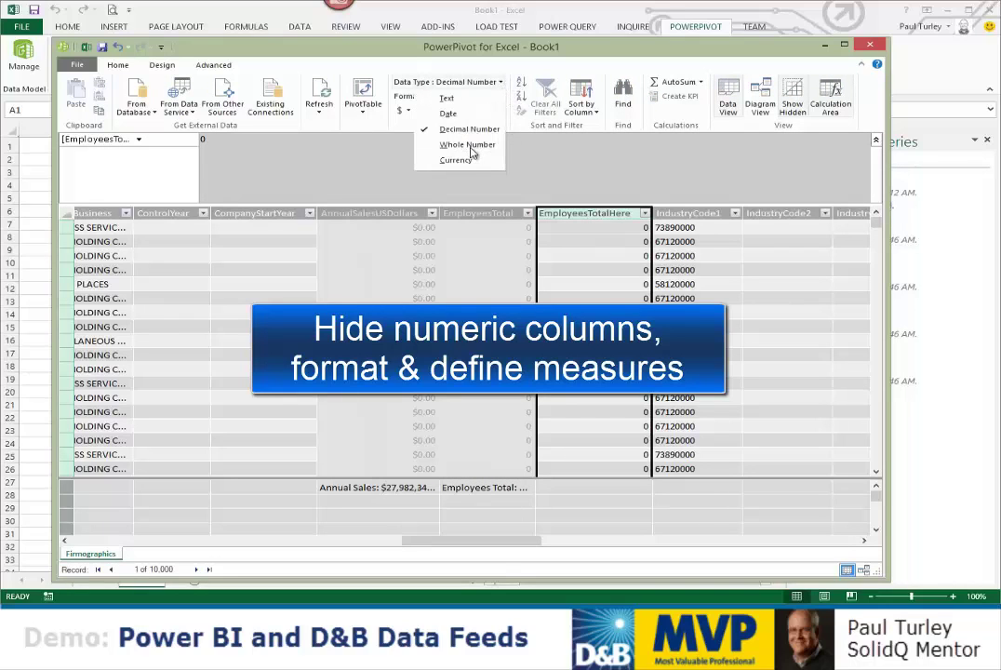
left_click(467, 145)
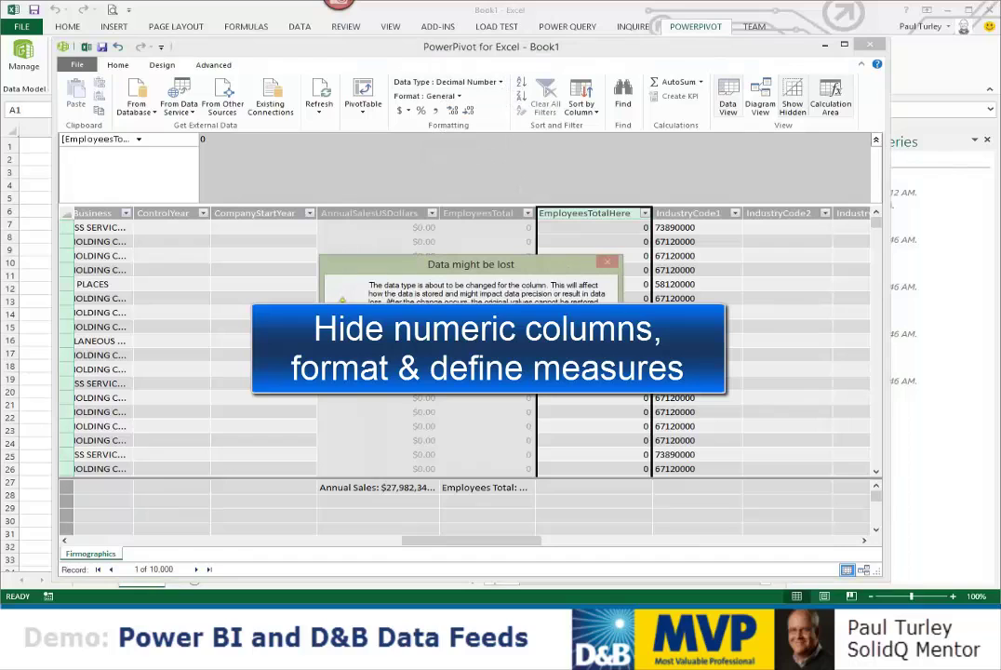
left_click(438, 112)
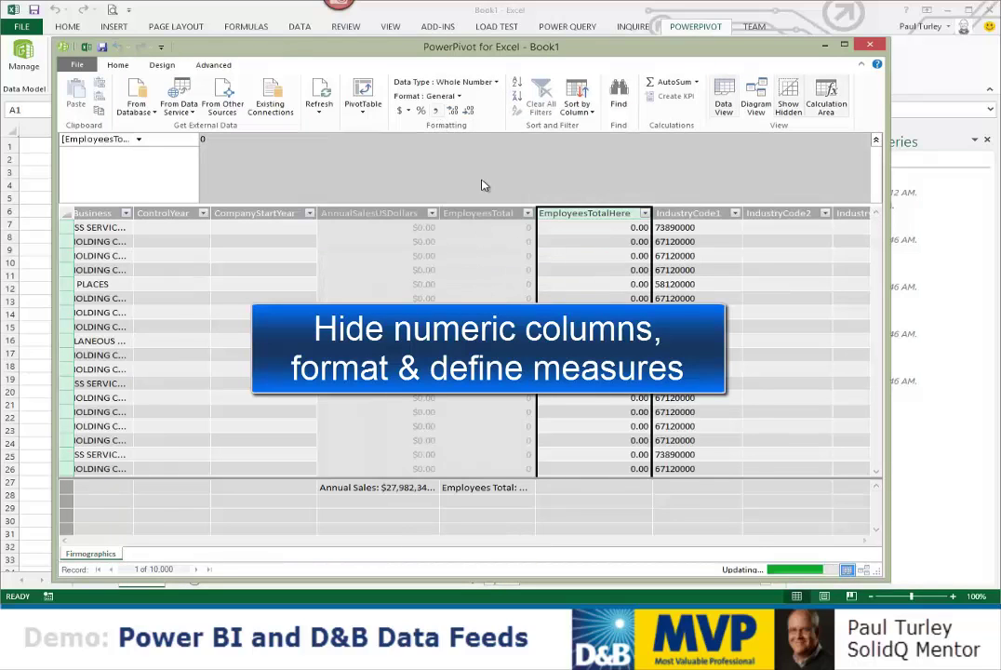
left_click(472, 113)
left_click(472, 114)
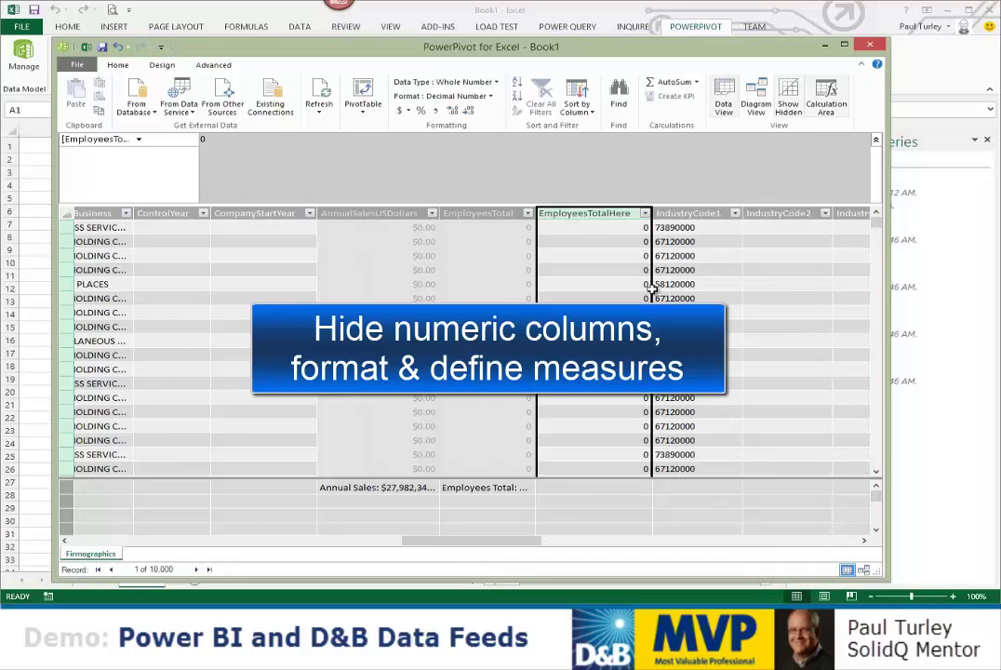
right_click(609, 216)
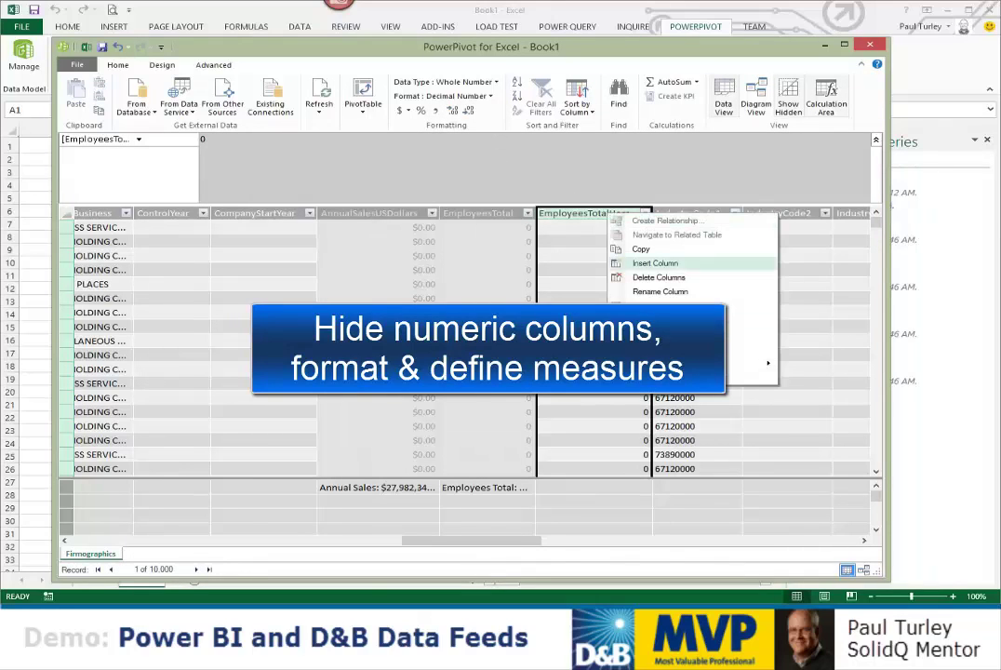
left_click(665, 349)
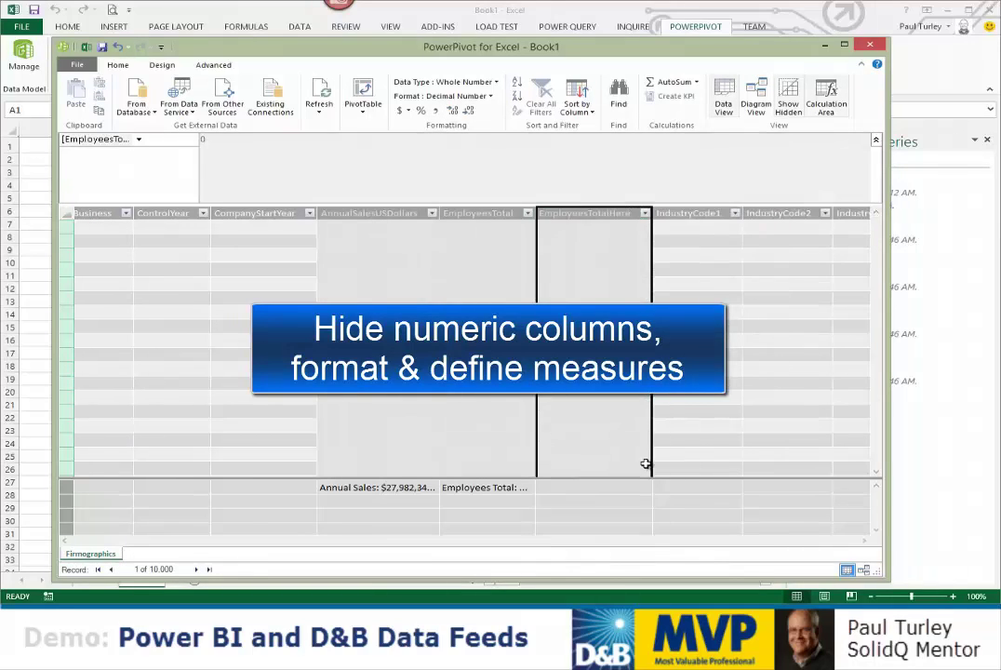
Step: Add a Sum measure for the EmployeesTotalHere column and name it Employees Tota lHere
left_click(696, 82)
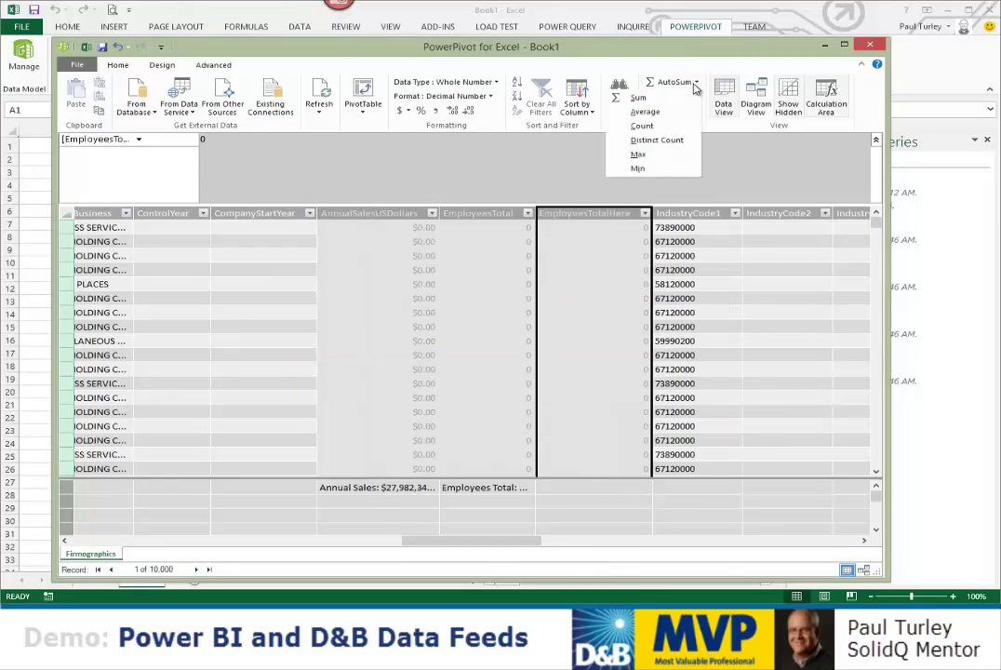
left_click(639, 96)
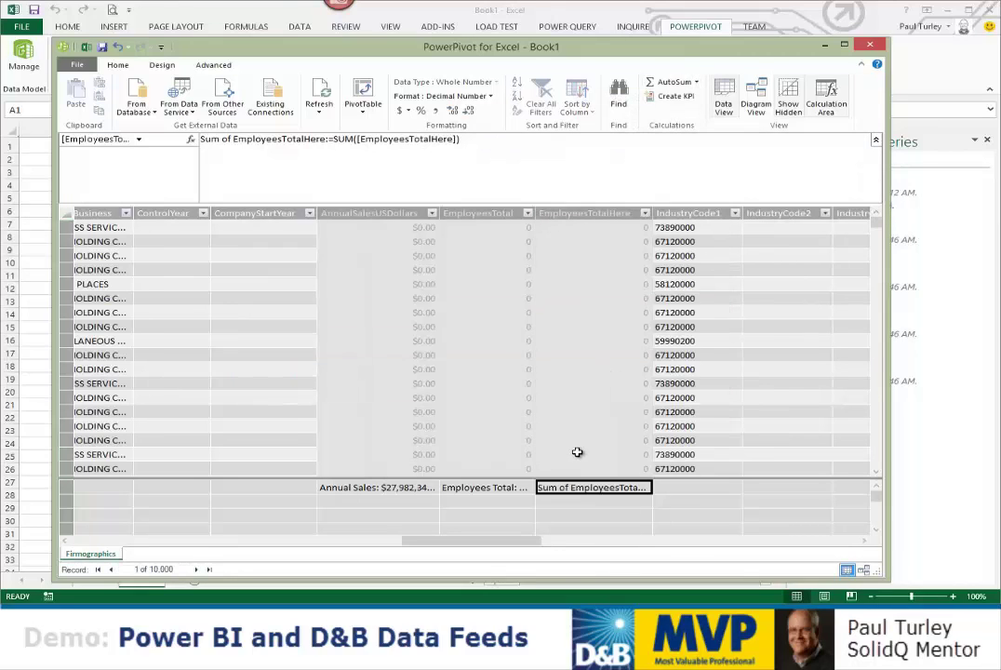
left_click_drag(233, 139, 127, 137)
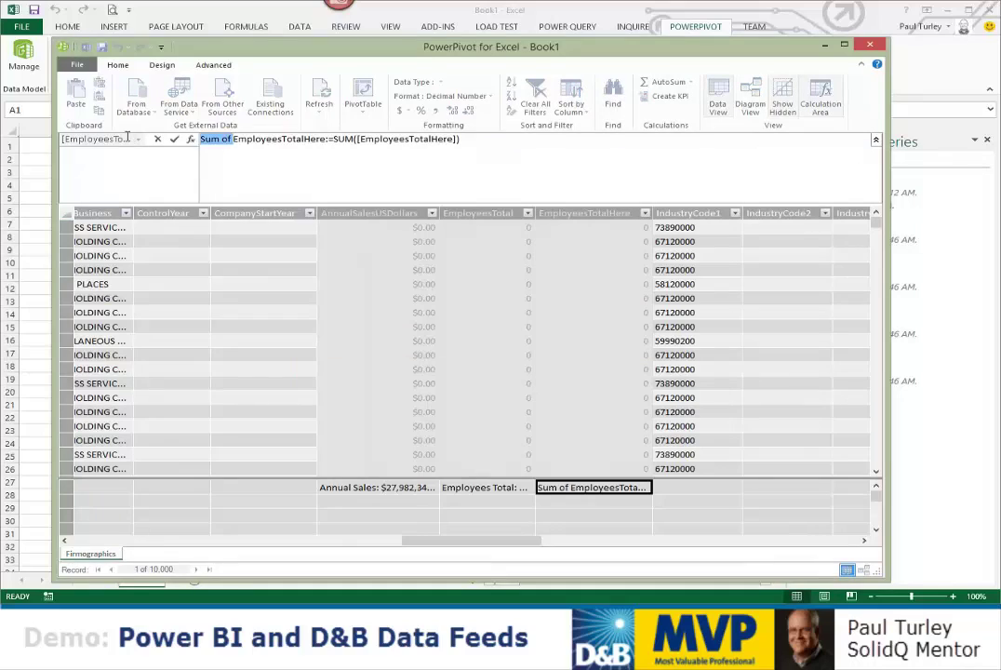
key("Delete")
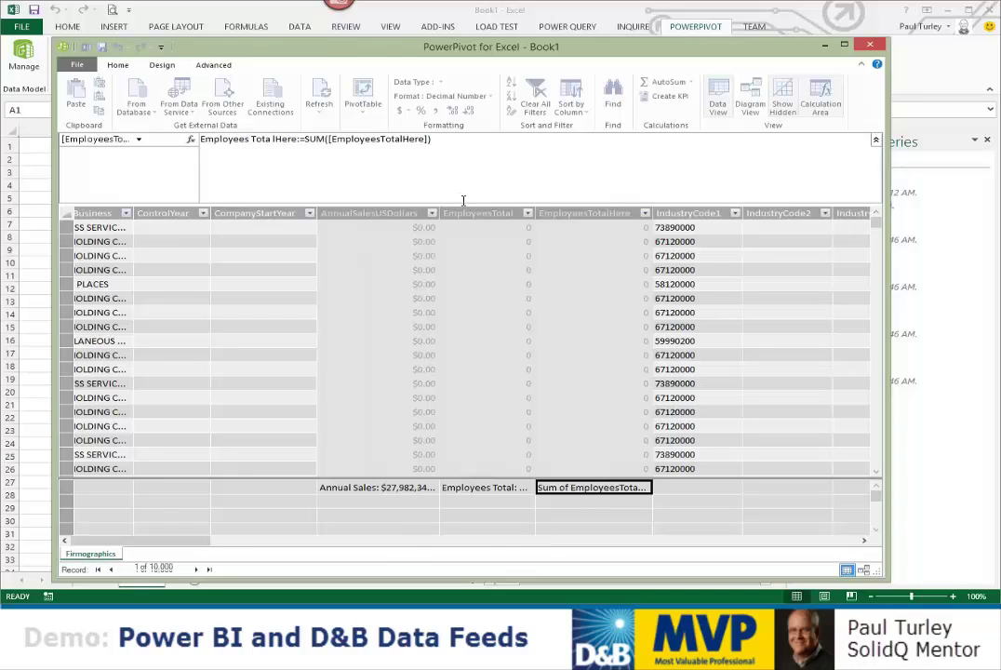
key("Return")
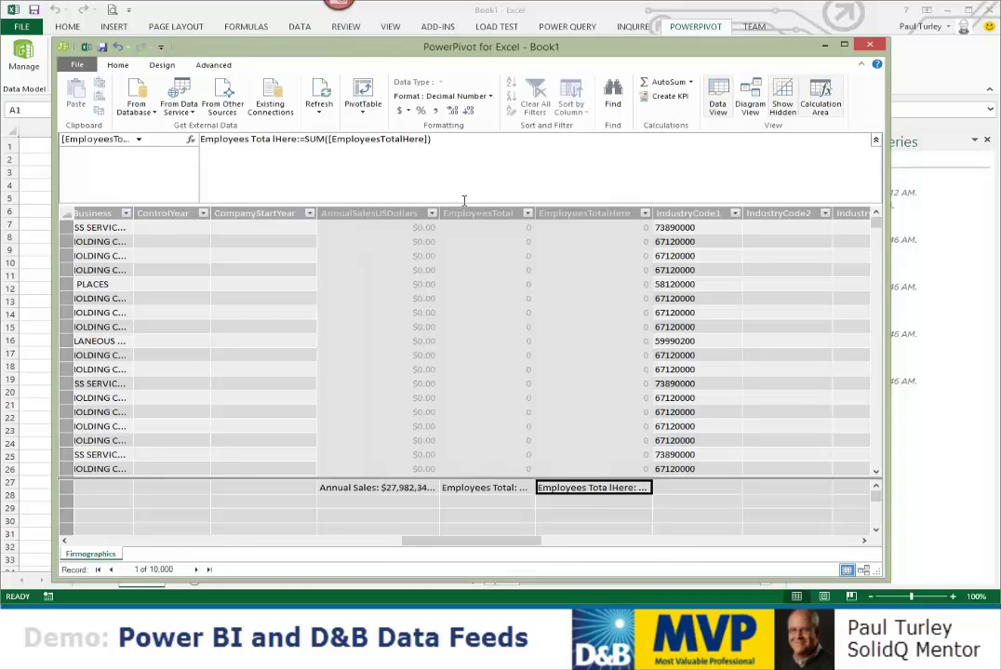
Step: Permanently delete the DoingBusinessAs1 through DoingBusinessAs5 columns from the Firmographics table
left_click_drag(430, 543, 278, 545)
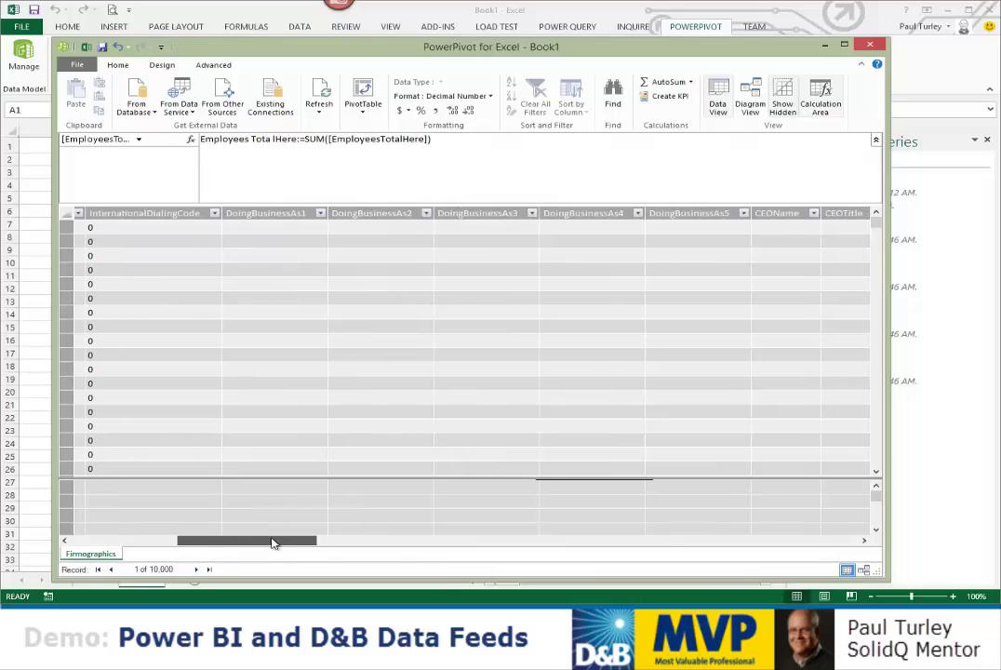
left_click(282, 213)
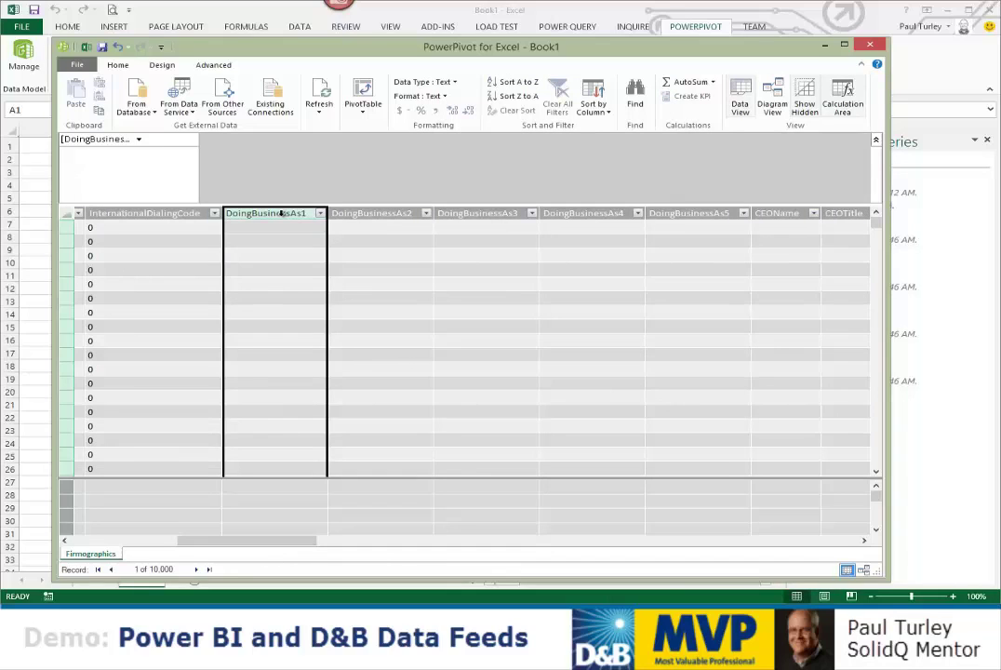
left_click_drag(307, 215, 678, 213)
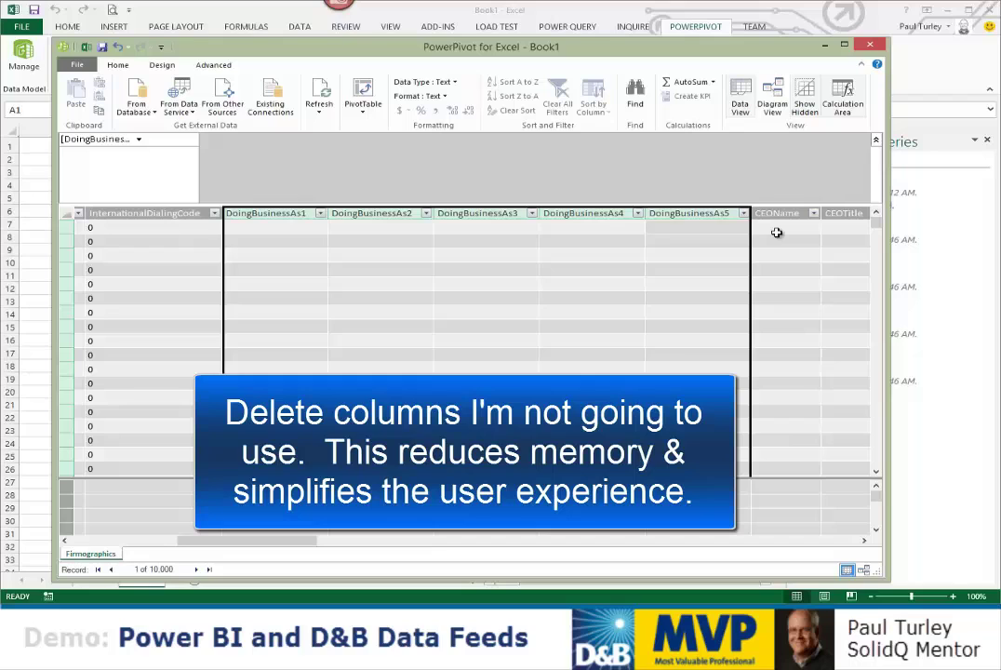
right_click(695, 213)
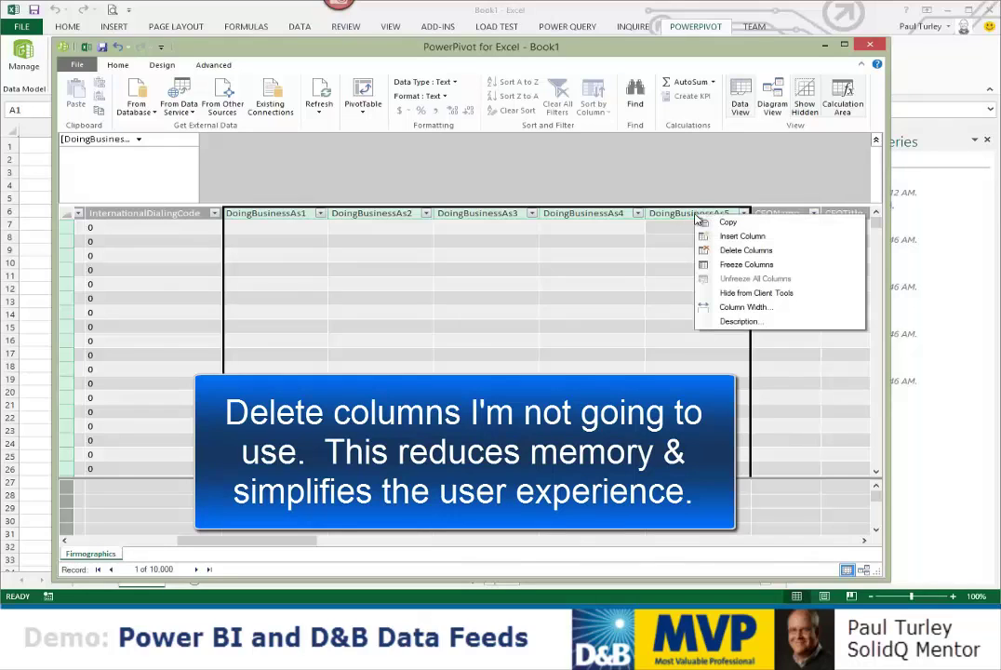
left_click(751, 252)
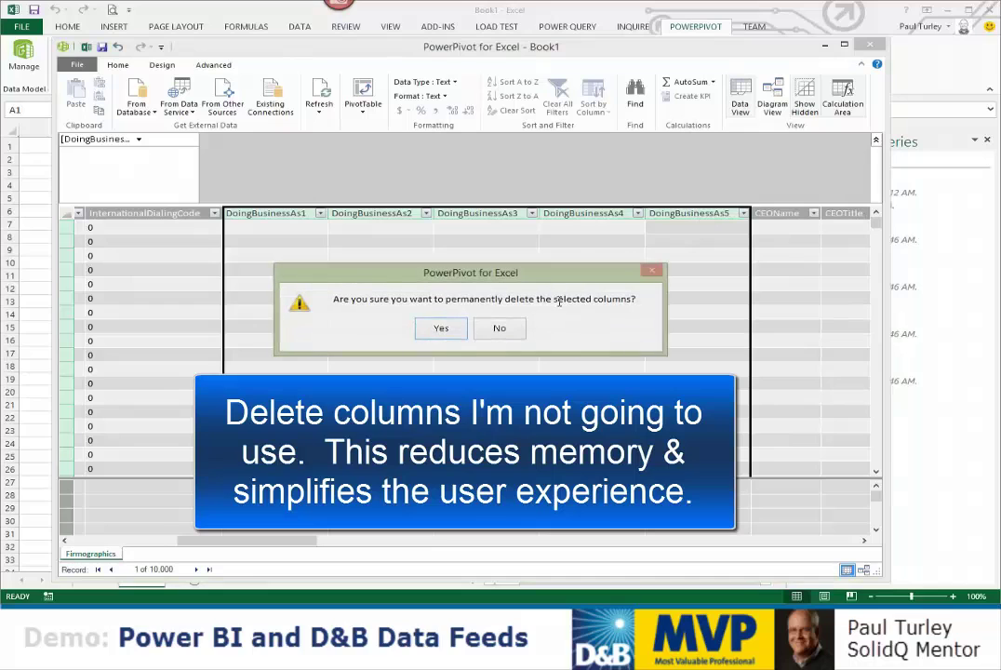
left_click(441, 328)
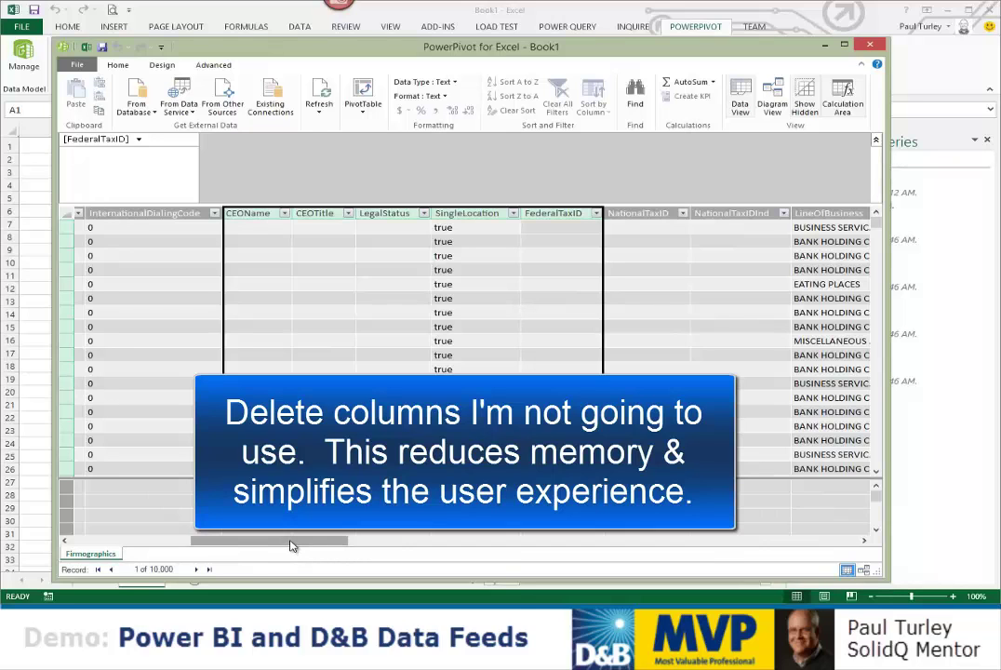
Step: Permanently delete the IndustryCode1 through IndustryCode6 columns from the Firmographics table
left_click_drag(291, 546, 574, 550)
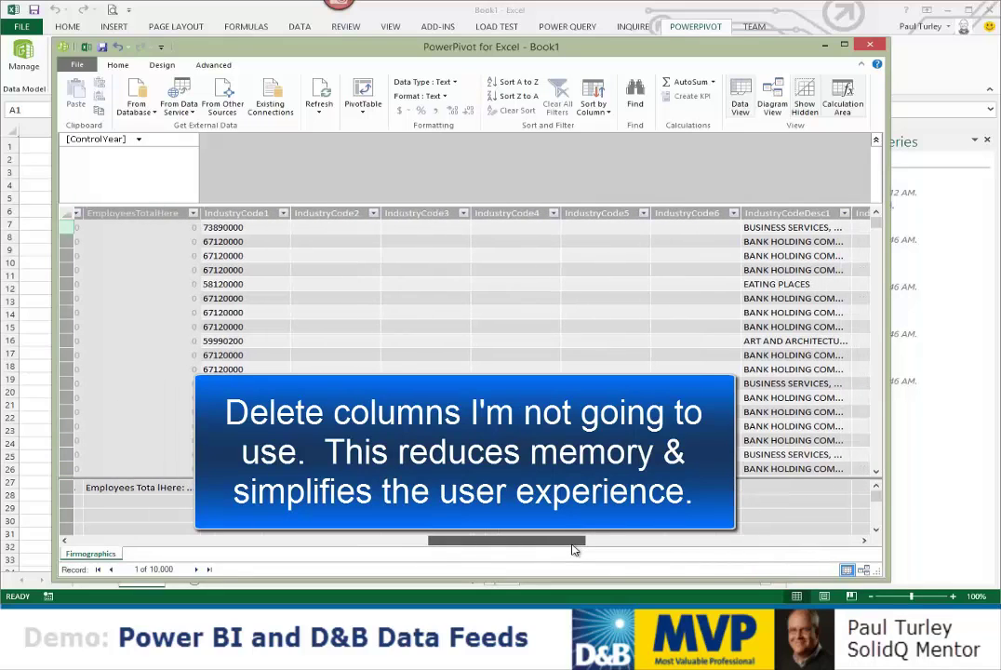
left_click(240, 213)
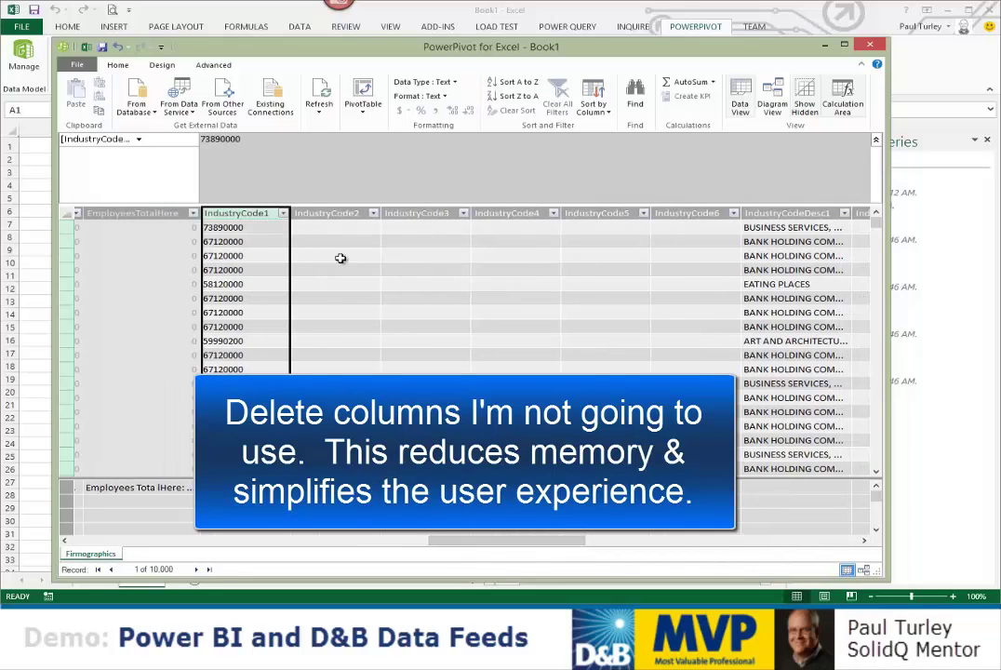
left_click_drag(653, 213, 238, 223)
right_click(240, 213)
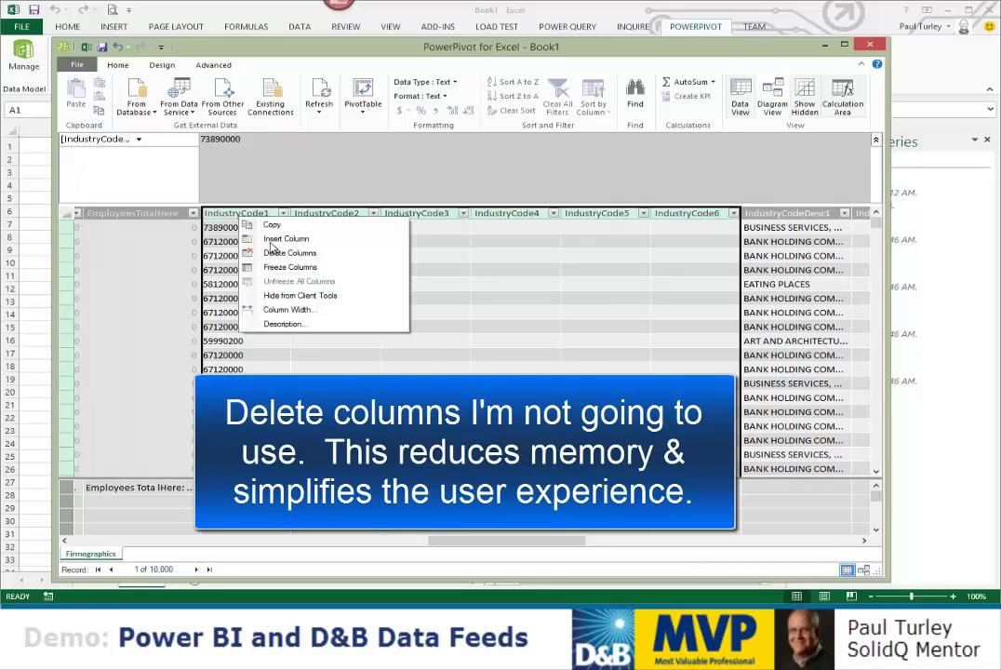
left_click(296, 260)
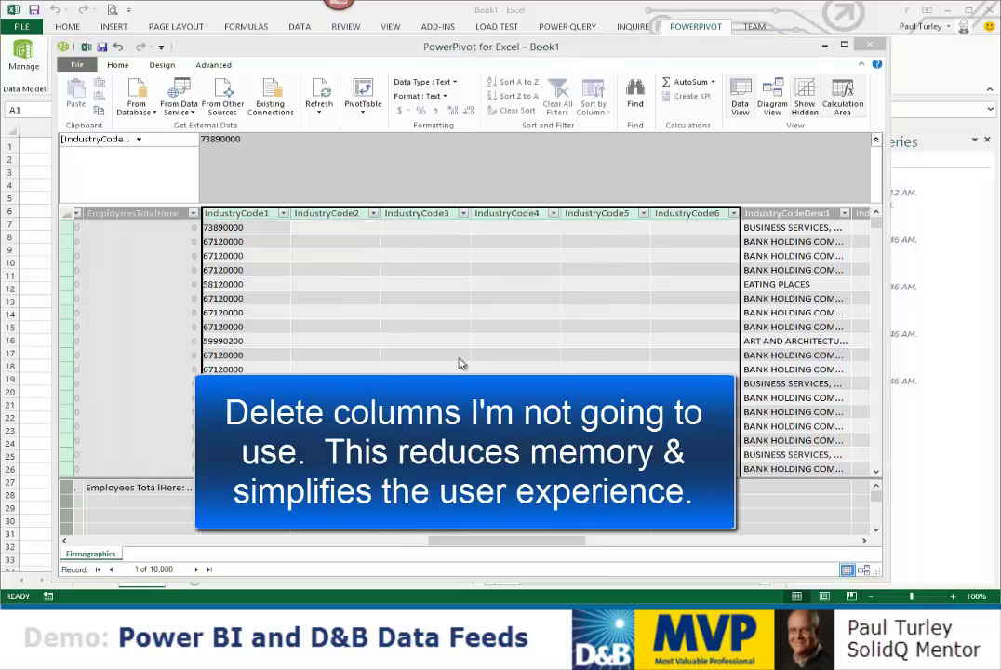
left_click(440, 328)
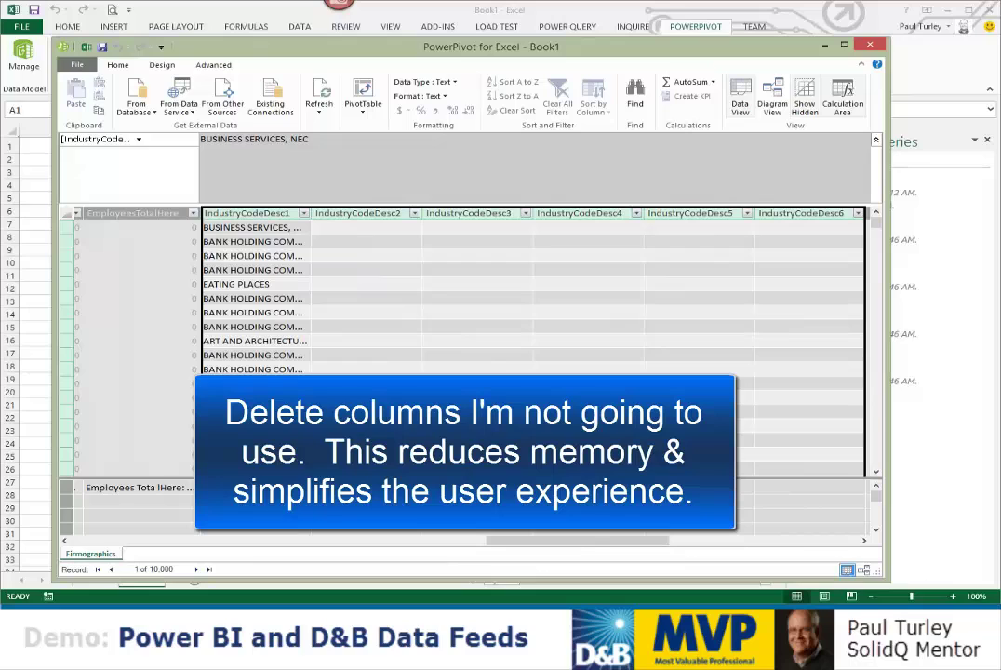
Step: Permanently delete the IndustryCodeDesc2 through IndustryCodeDesc6 columns, keeping IndustryCodeDesc1
left_click_drag(380, 213, 834, 227)
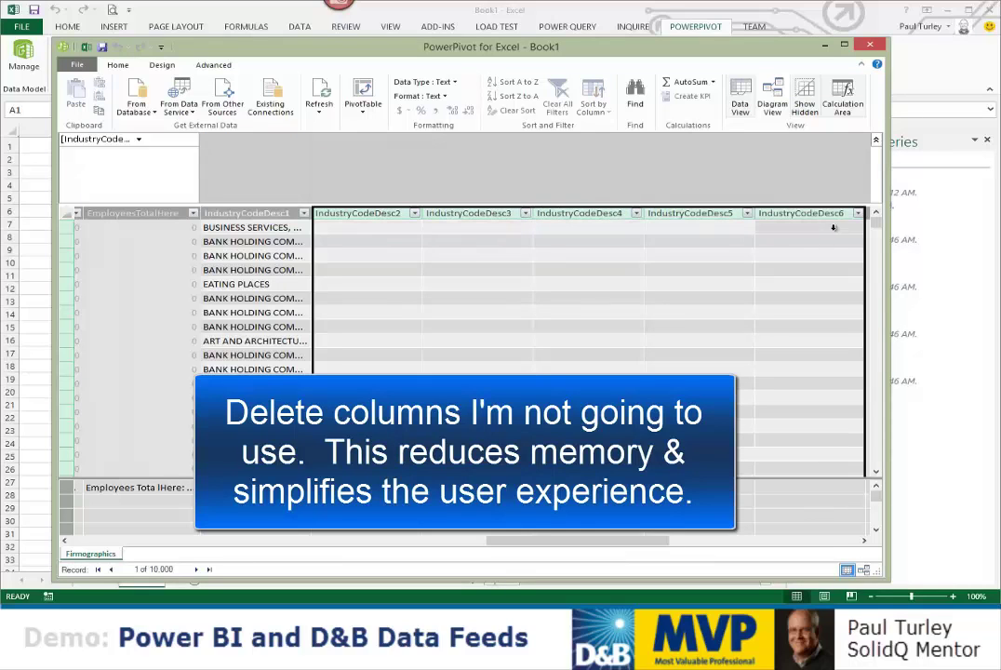
left_click_drag(534, 543, 575, 547)
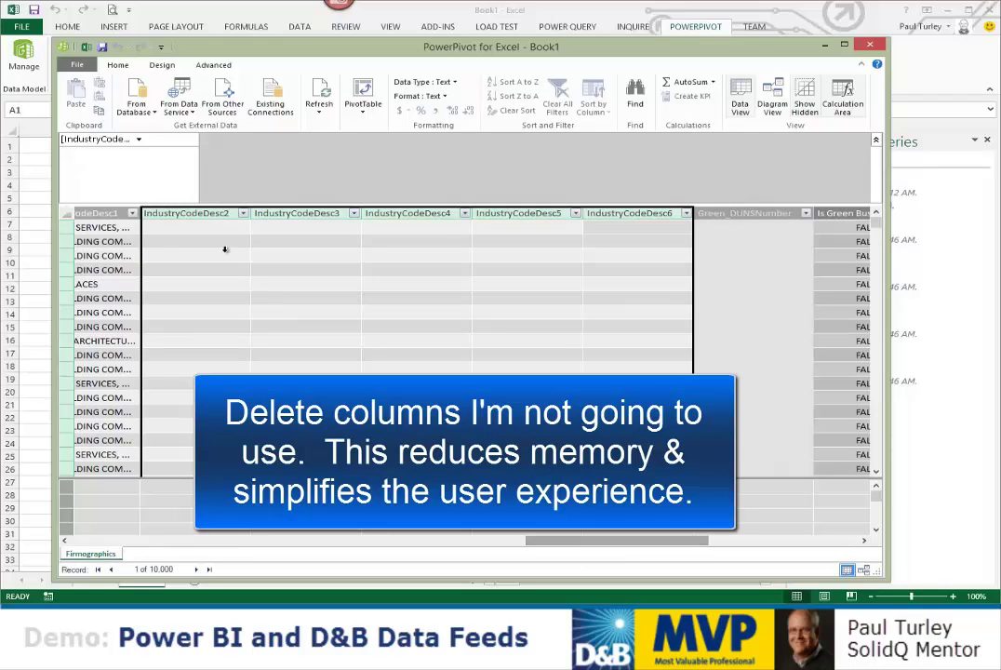
right_click(212, 217)
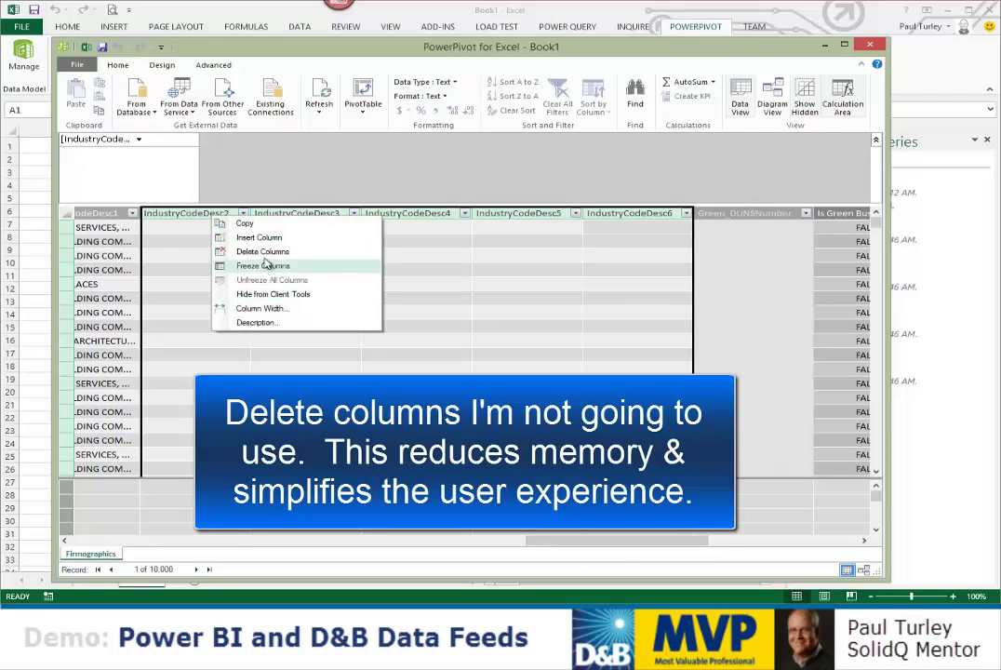
left_click(270, 249)
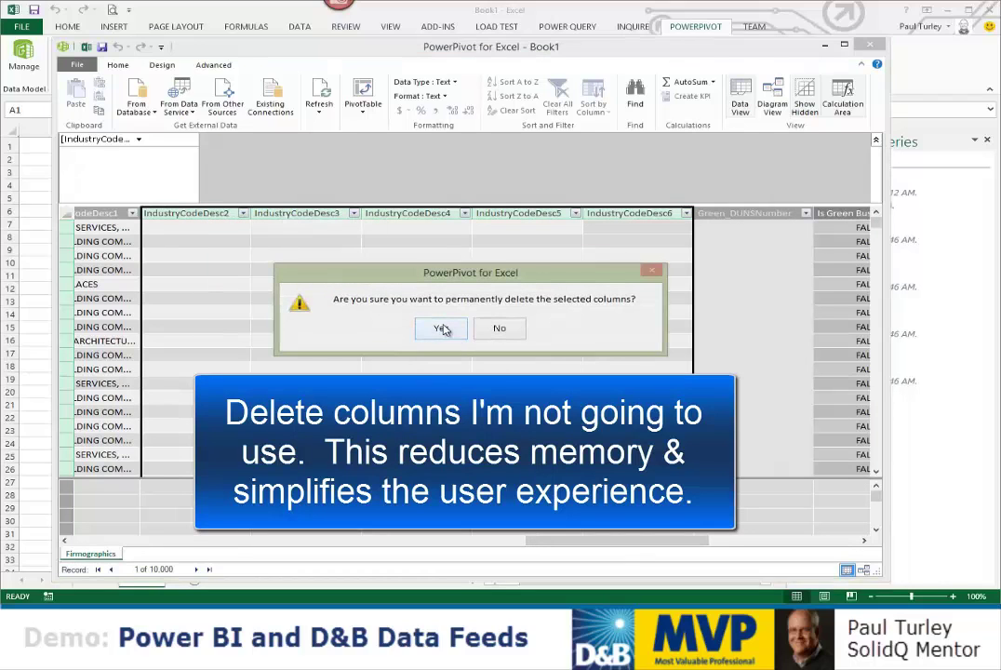
left_click(441, 326)
Step: Permanently delete the Address2 column from the Firmographics table
left_click_drag(553, 540, 97, 543)
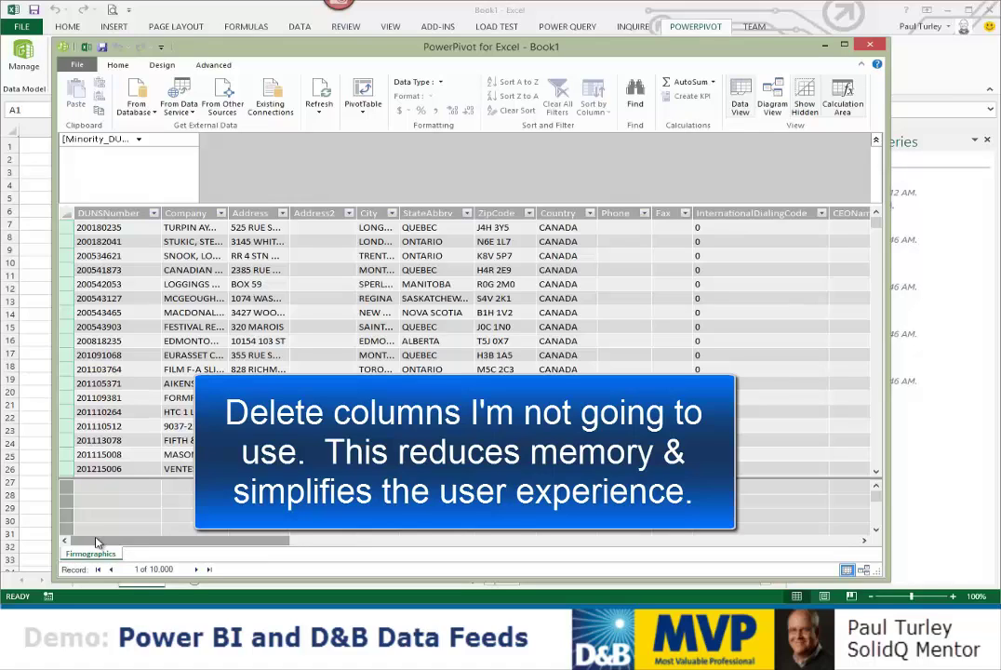
left_click(314, 215)
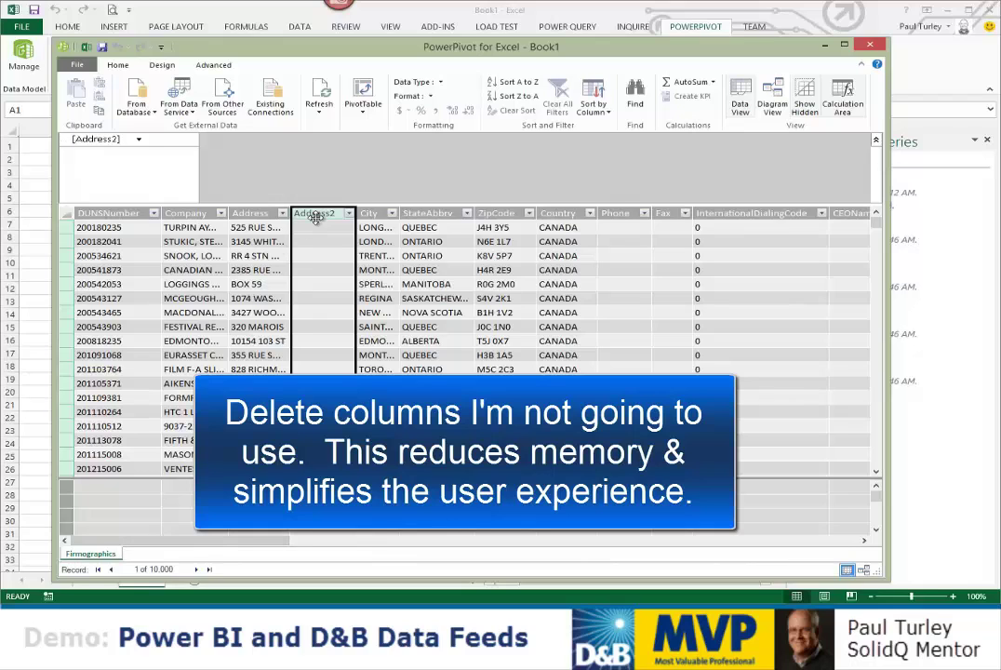
right_click(317, 219)
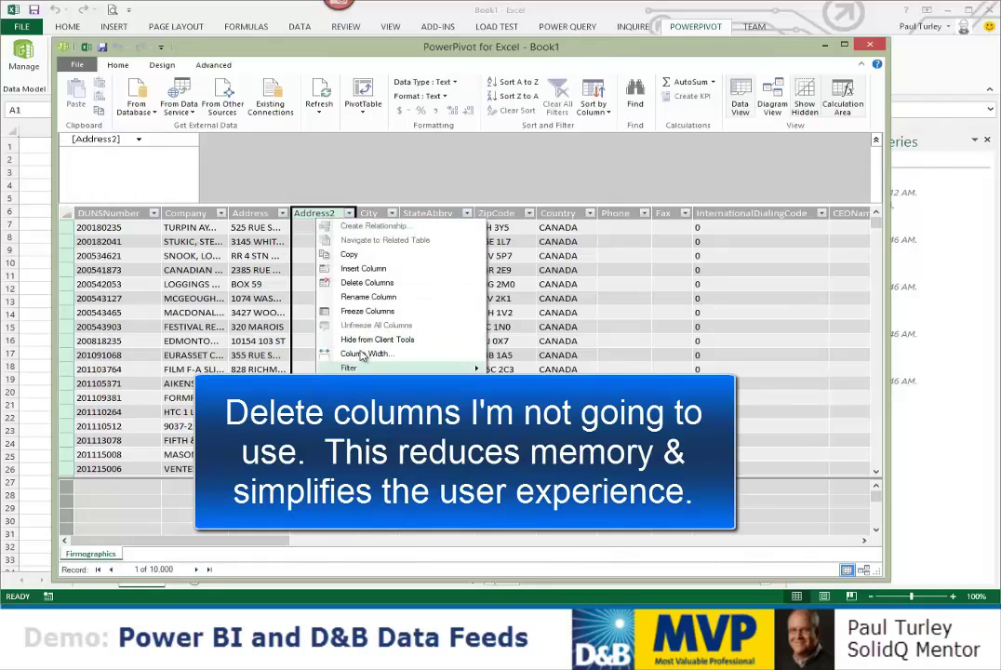
left_click(367, 282)
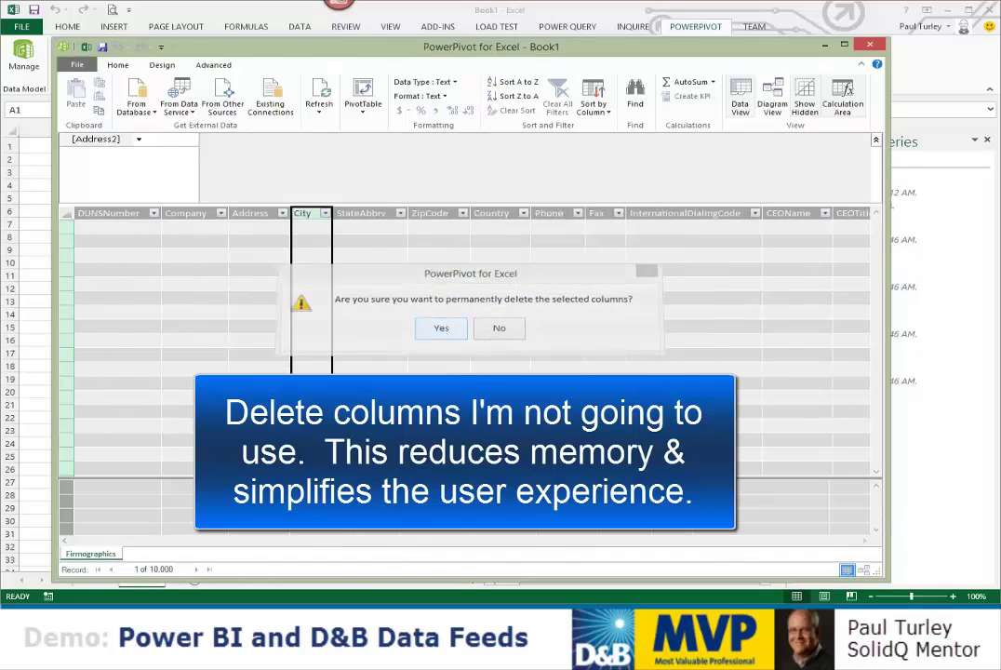
key("Return")
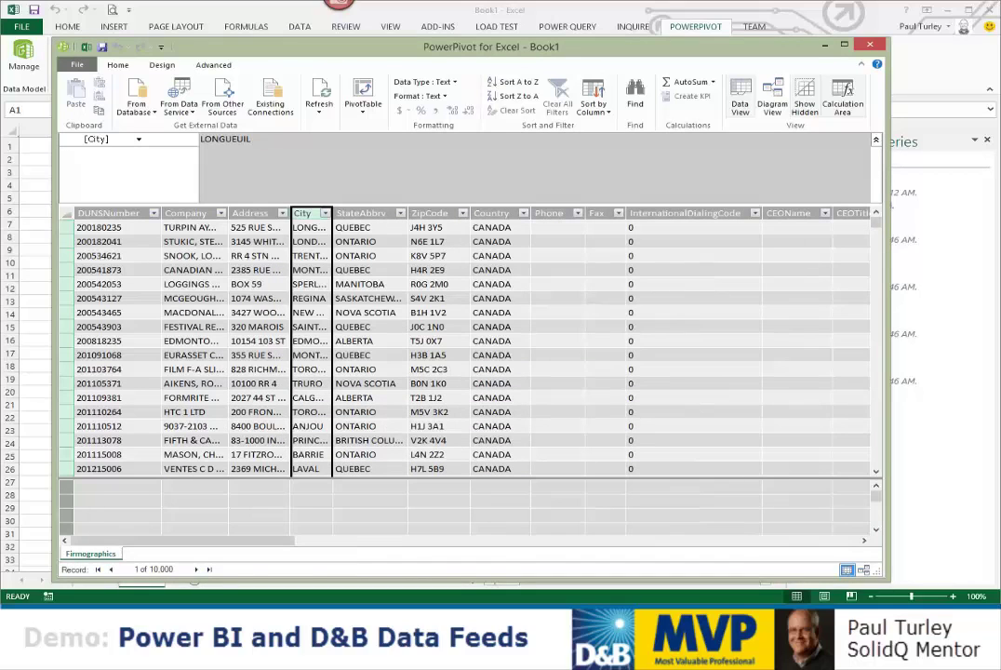
Step: Show the model as a diagram and enlarge the Firmographics table so its full field names can be read
left_click(864, 571)
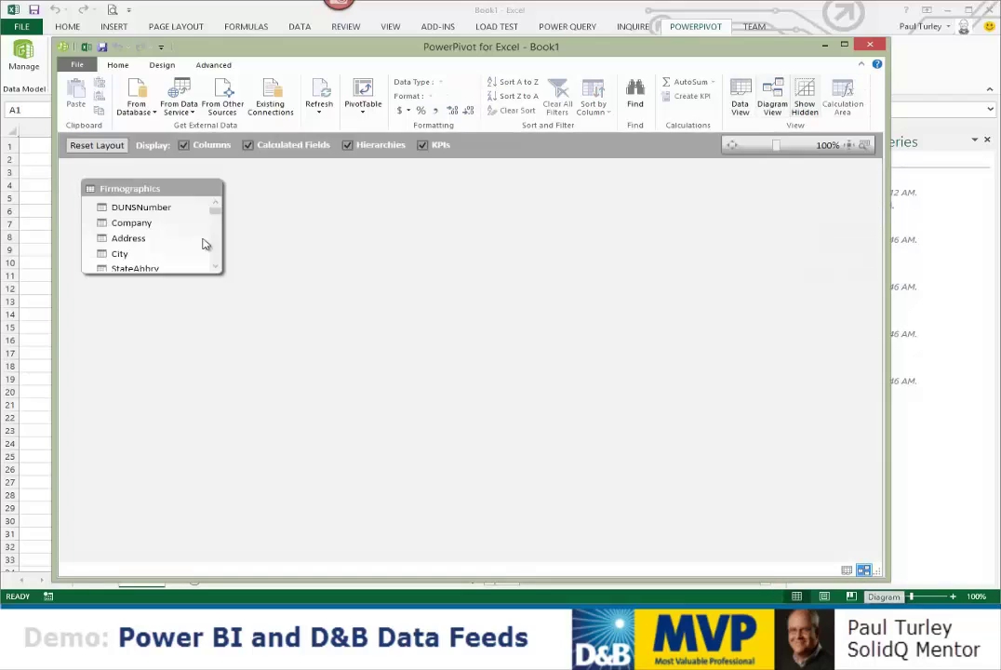
left_click_drag(188, 273, 193, 544)
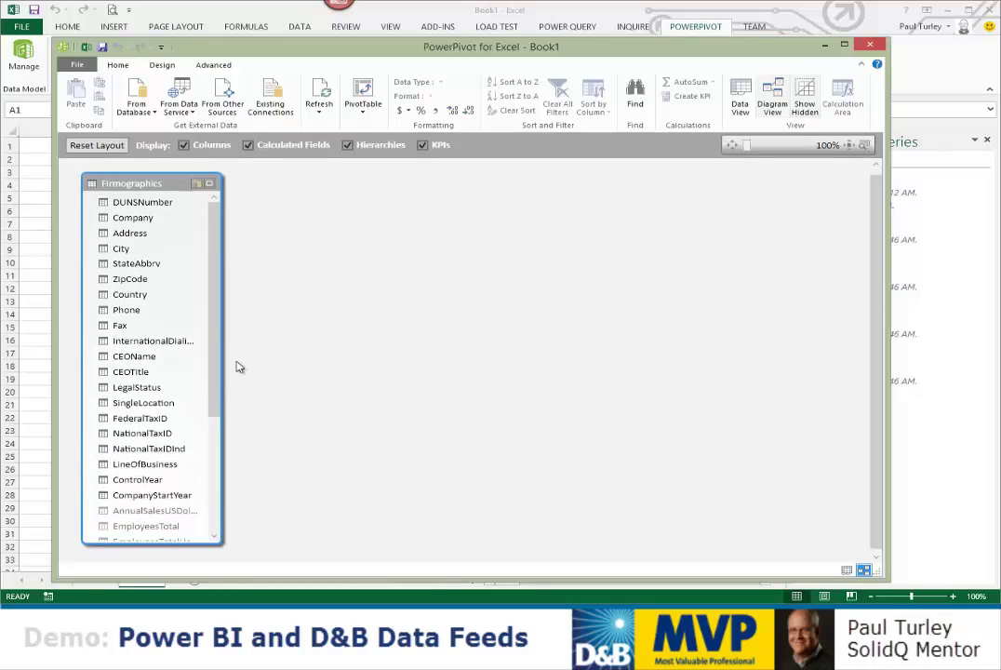
left_click_drag(223, 329, 304, 330)
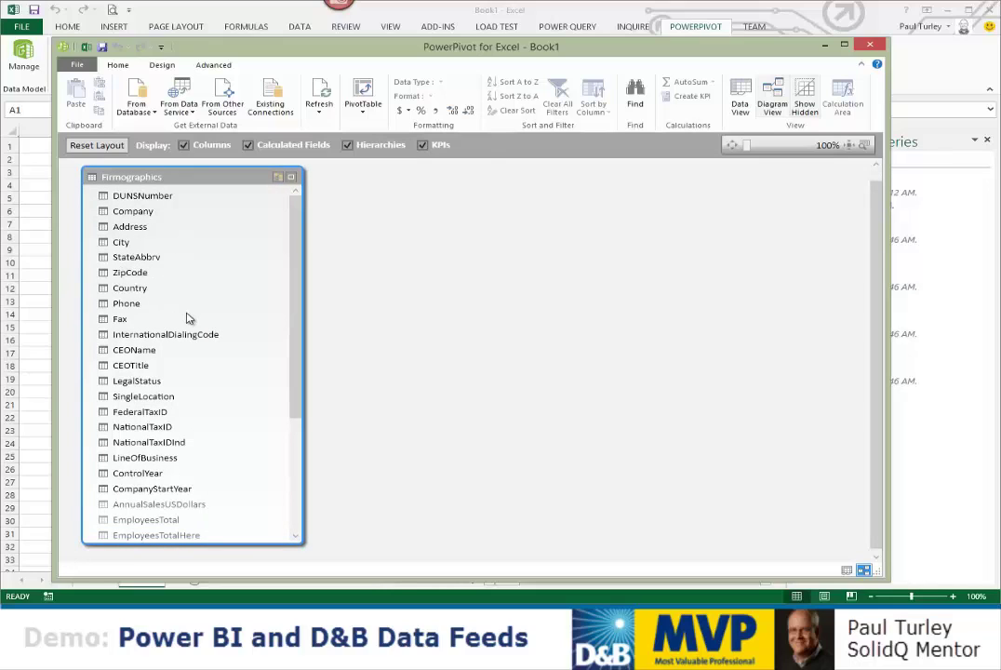
Step: Create a hierarchy from the Country field of the Firmographics table and name it Geography
right_click(131, 291)
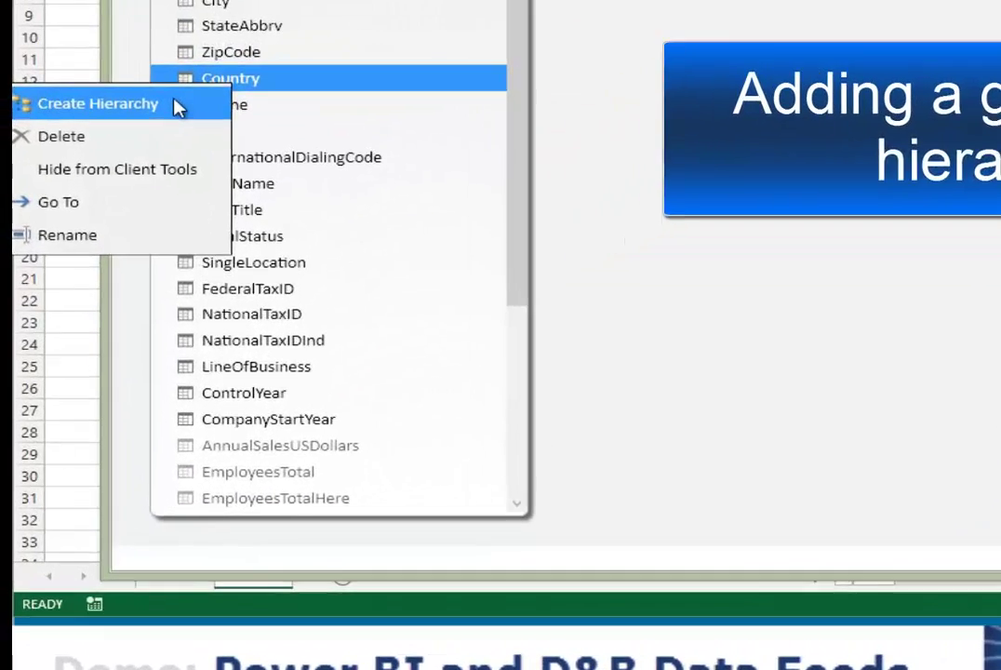
left_click(93, 301)
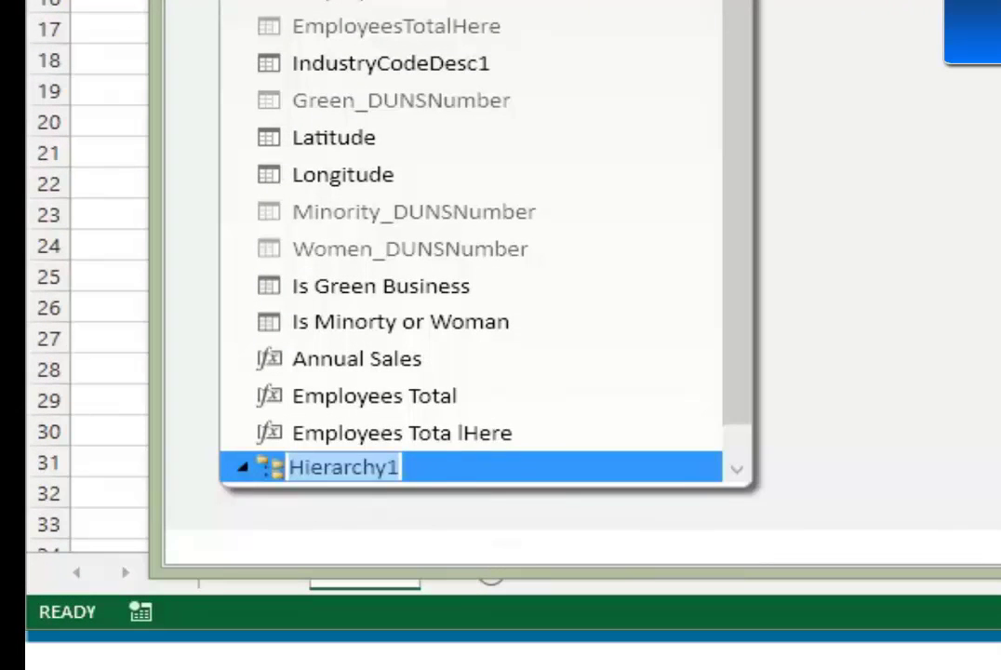
type("Geogra")
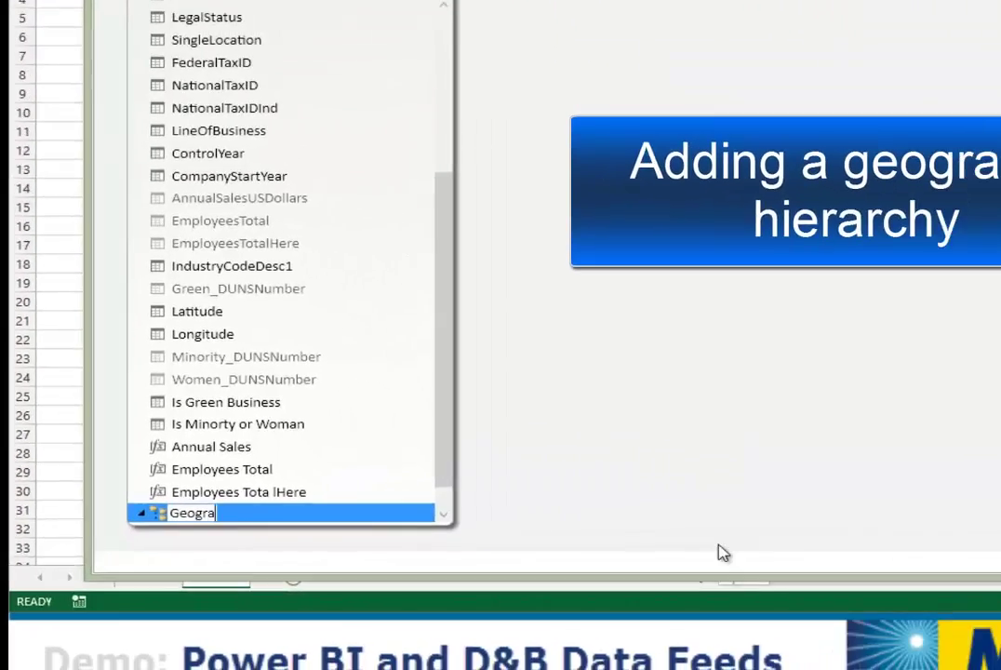
type("phy")
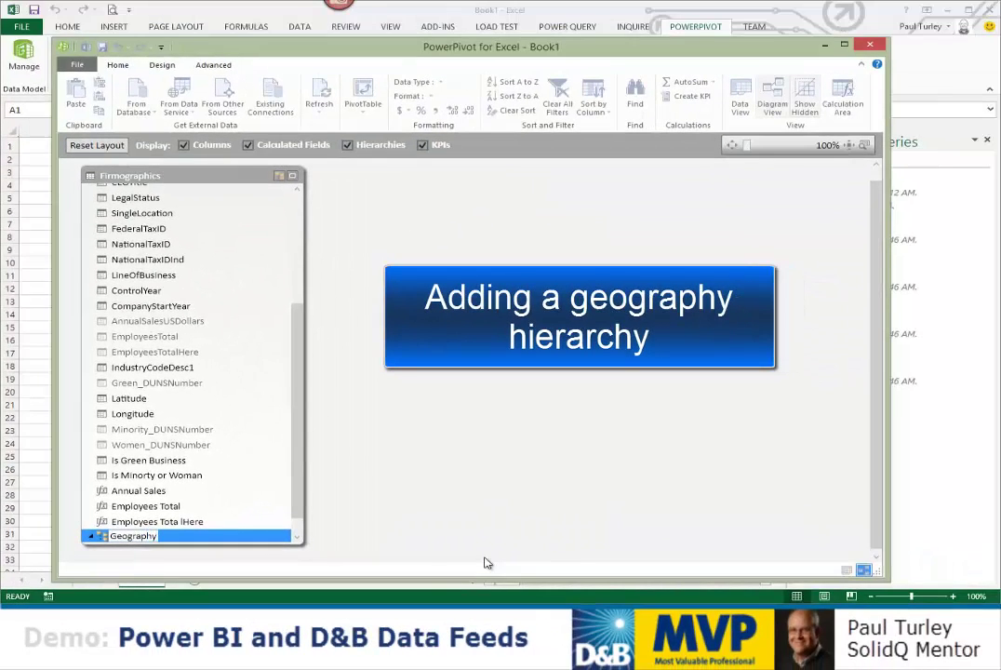
key("Return")
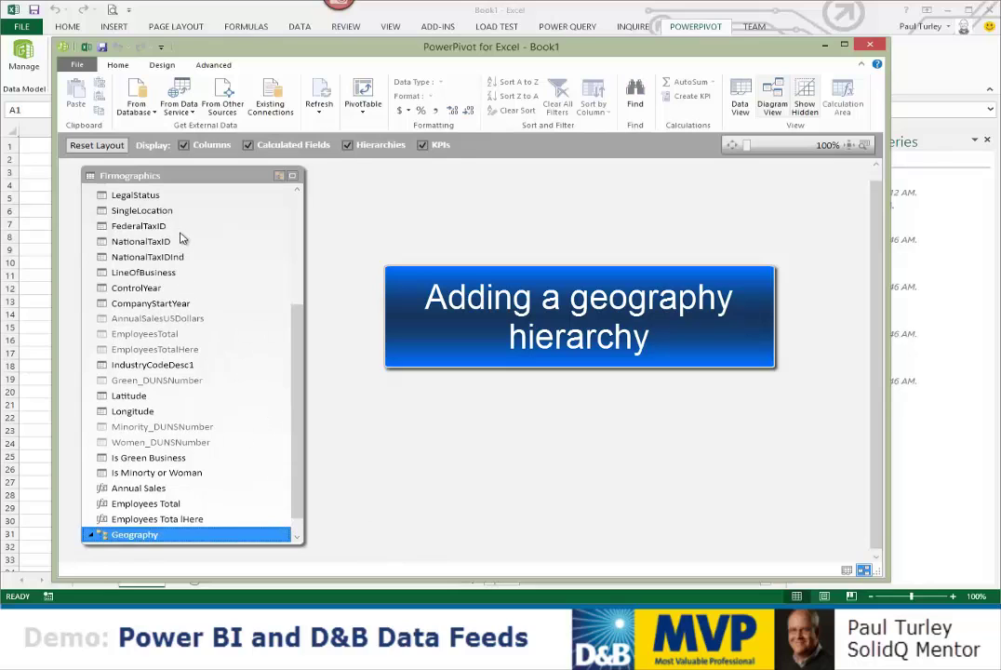
Step: Add the StateAbbrv and City fields of the Firmographics table to the Geography hierarchy below Country
left_click_drag(301, 354, 315, 256)
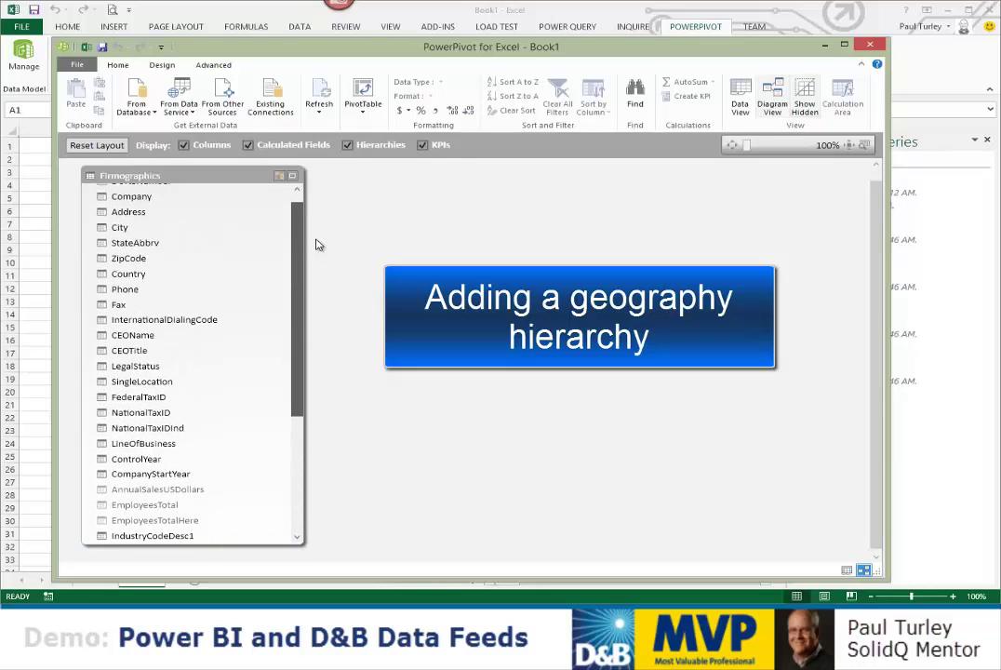
scroll(284, 262, "up", 1)
left_click(149, 258)
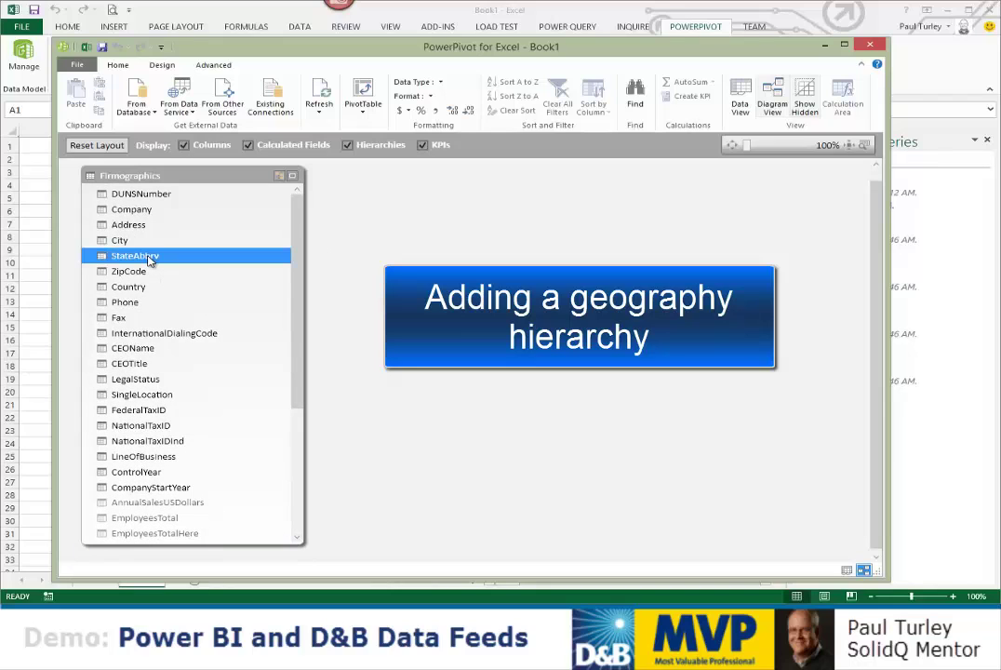
right_click(149, 259)
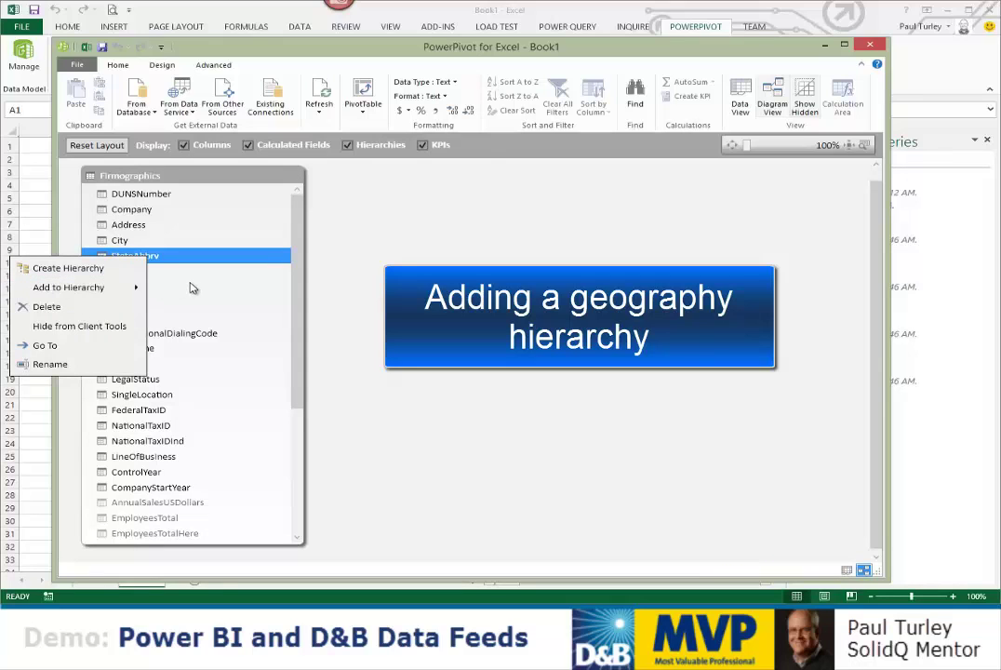
key("Escape")
left_click(128, 241)
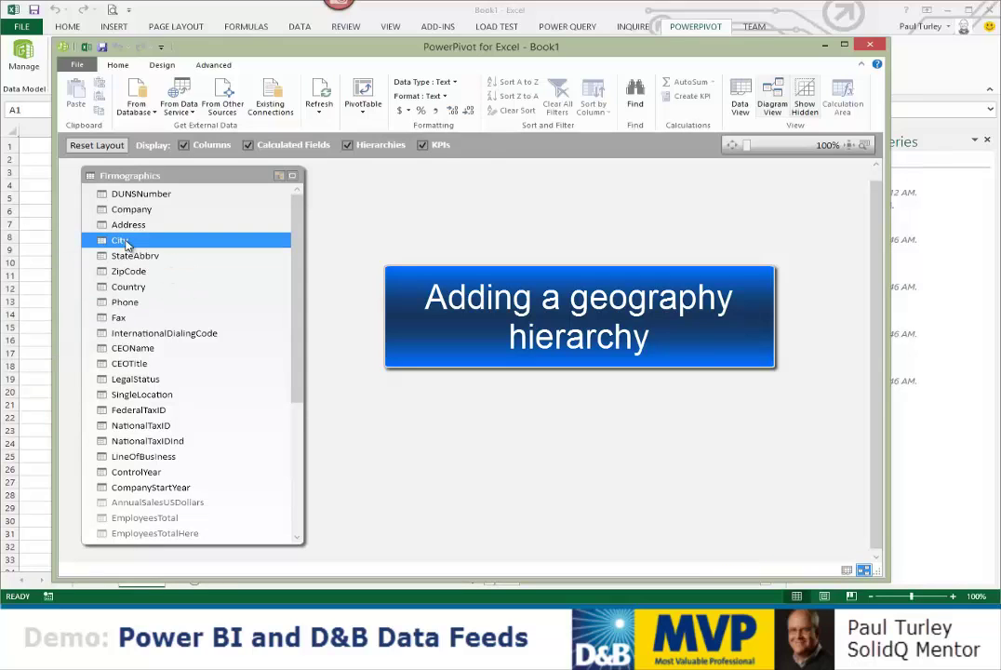
right_click(127, 243)
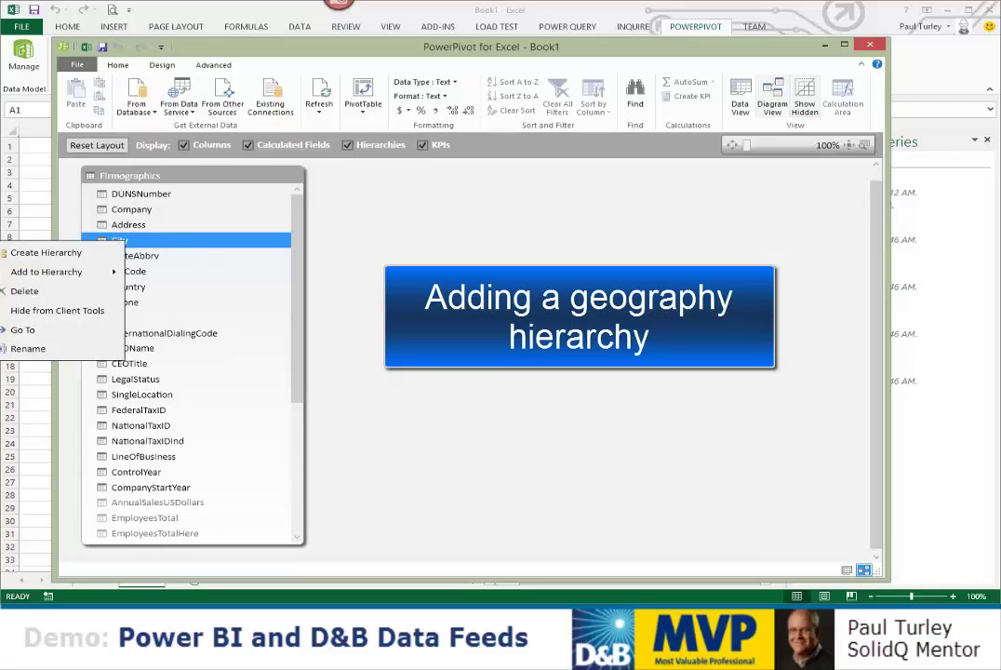
key("Escape")
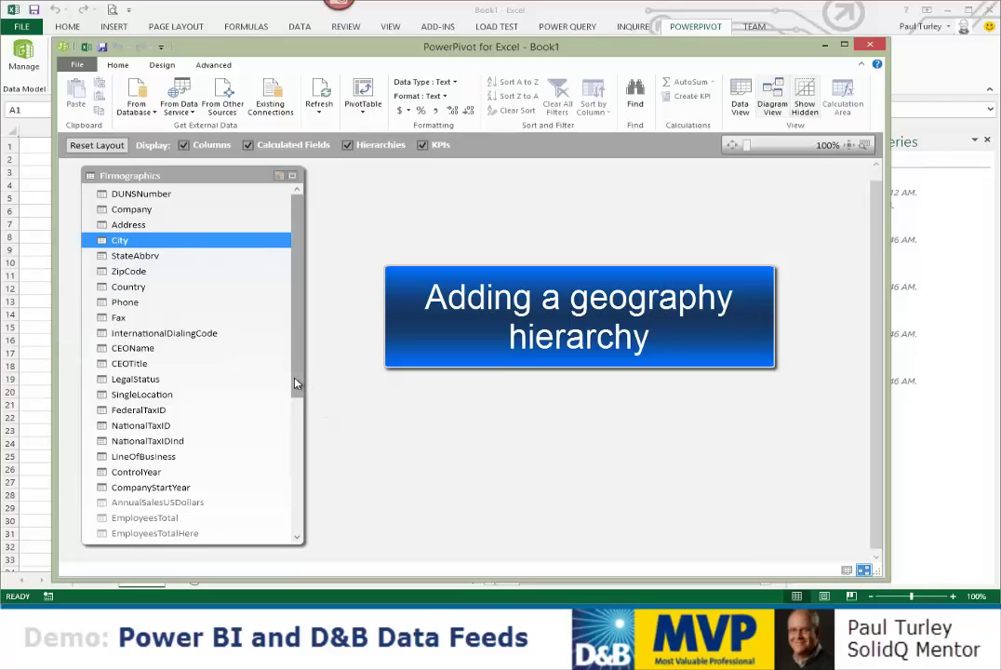
scroll(301, 463, "down", 2)
scroll(302, 462, "down", 4)
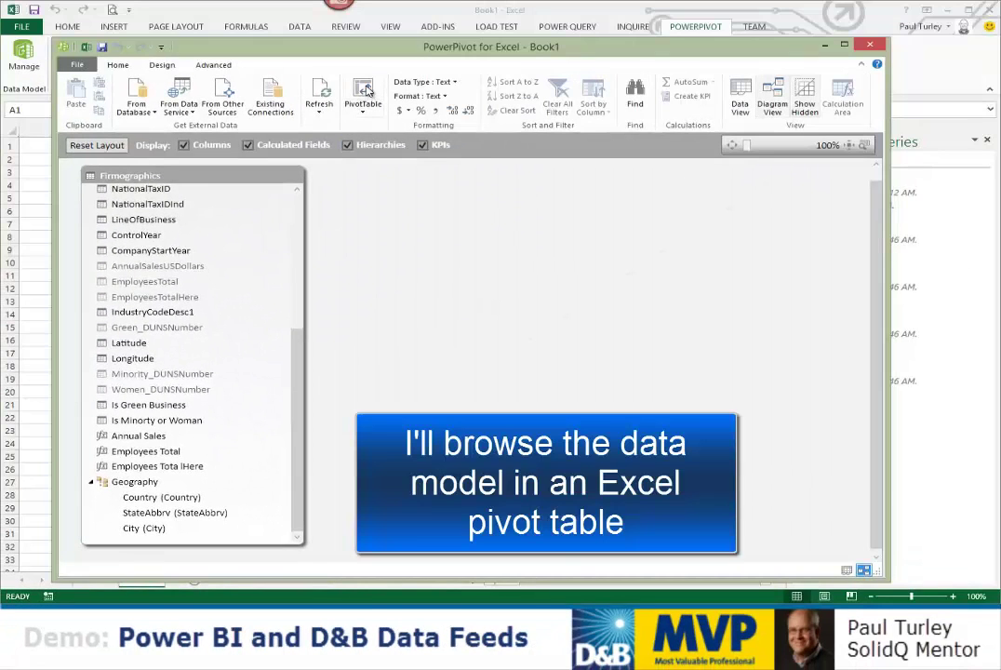
Step: Insert a PivotTable based on the data model into the existing worksheet Sheet2, and dismiss the workbook query list to free up space
left_click(361, 93)
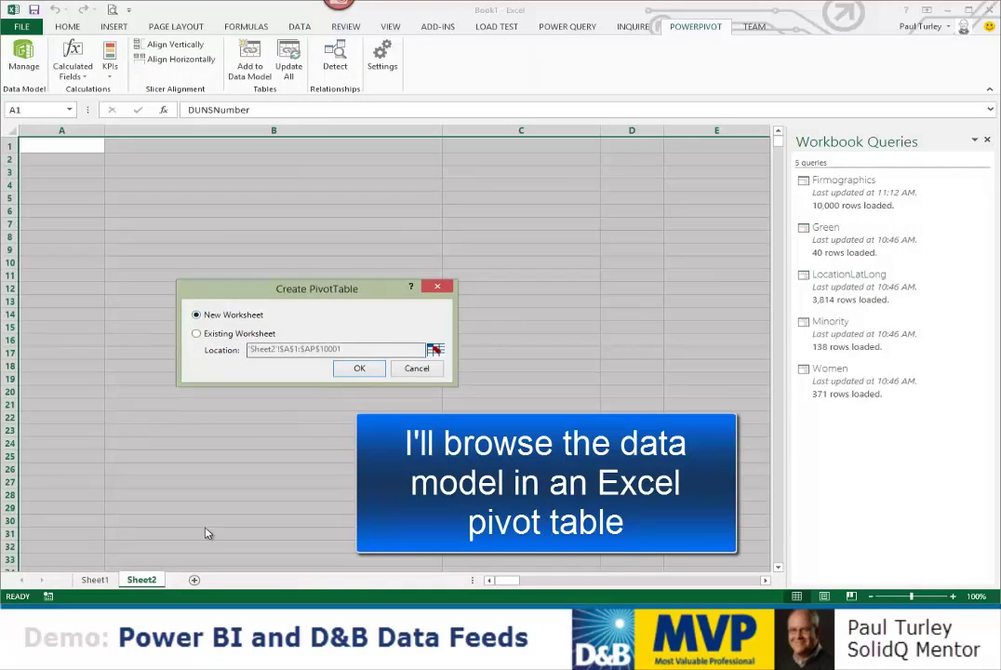
left_click(197, 334)
left_click(359, 369)
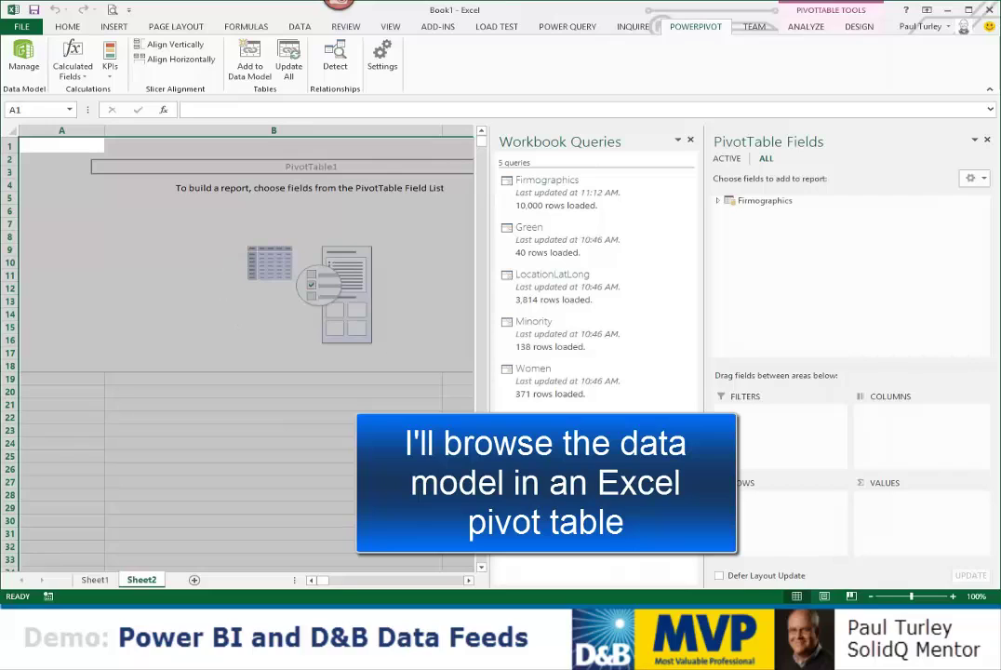
left_click(690, 142)
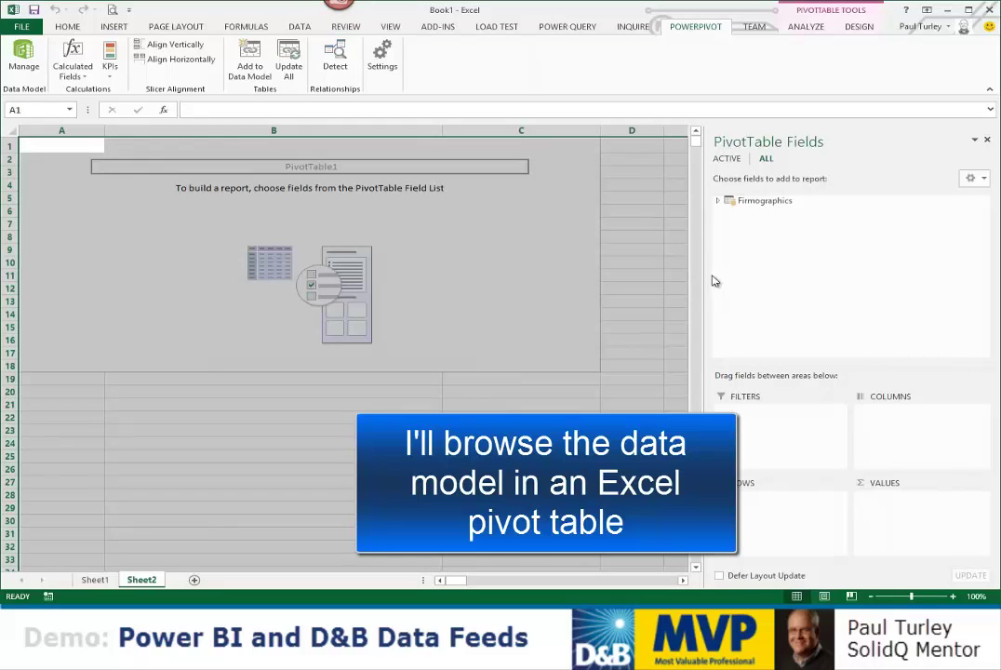
left_click_drag(707, 274, 766, 276)
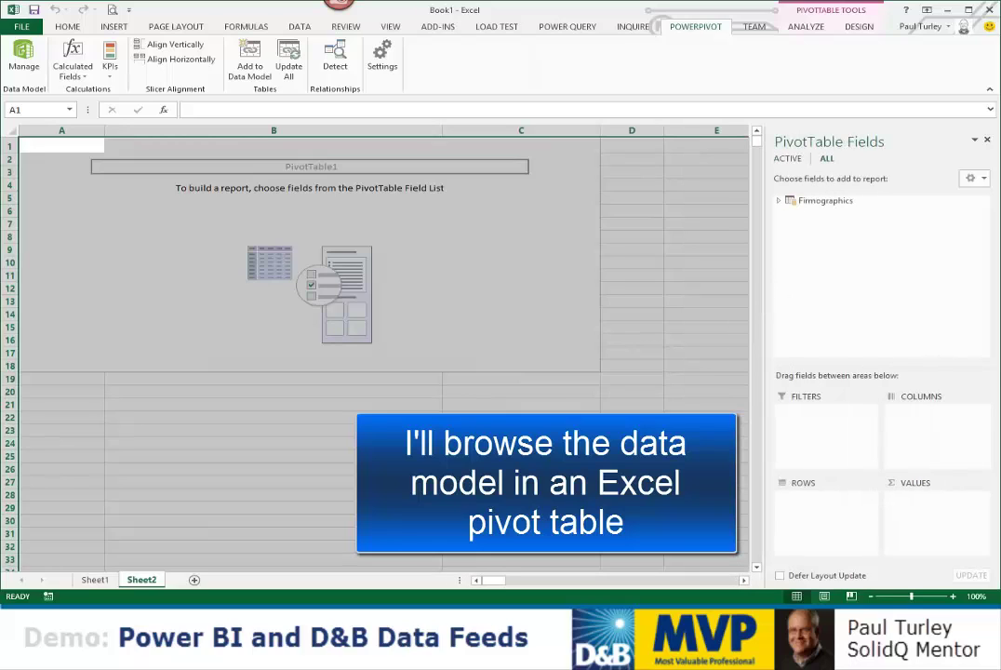
Step: Add the Geography hierarchy as rows and the Annual Sales and Employees Total measures as values of the PivotTable
left_click(780, 207)
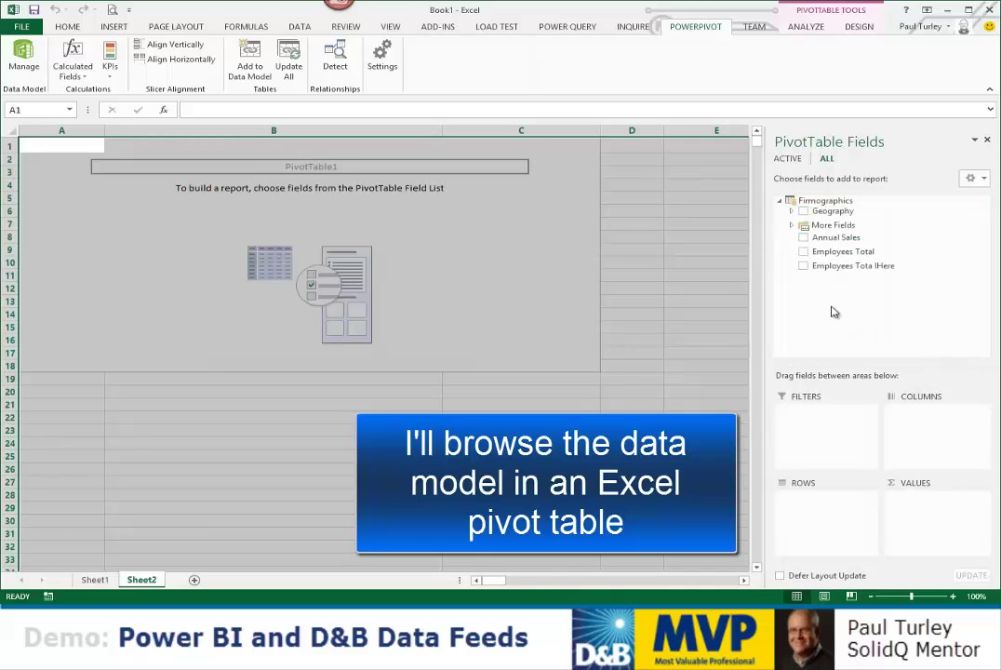
left_click(804, 212)
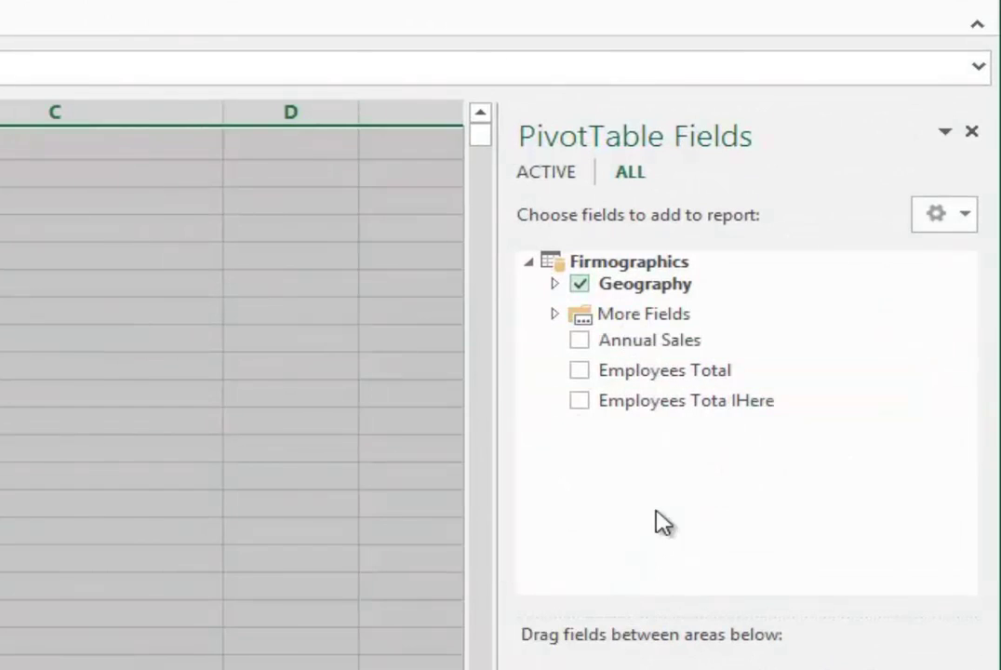
left_click(578, 342)
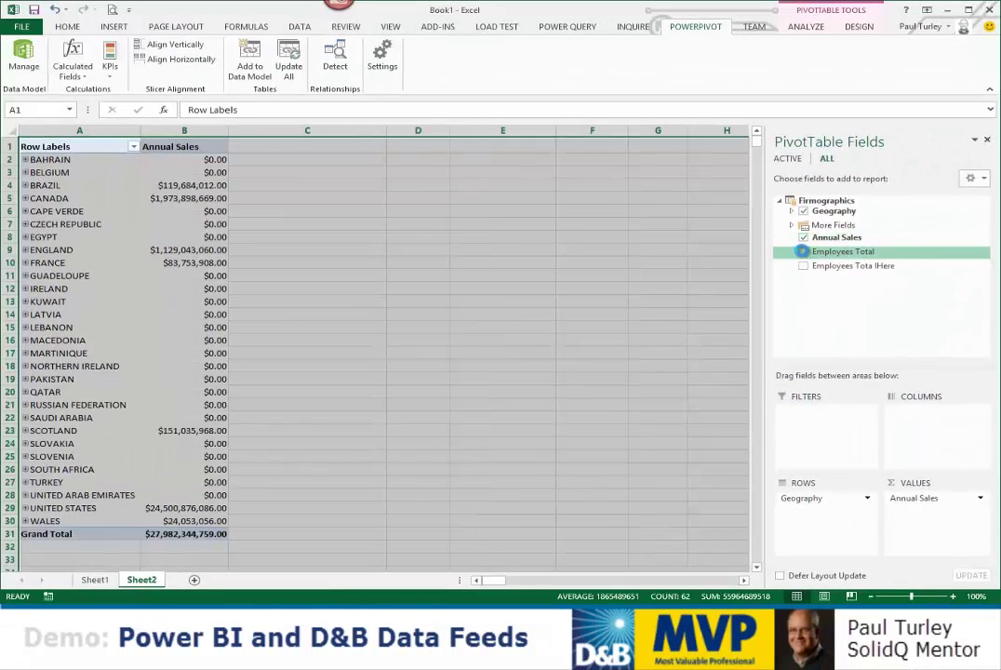
left_click(752, 279)
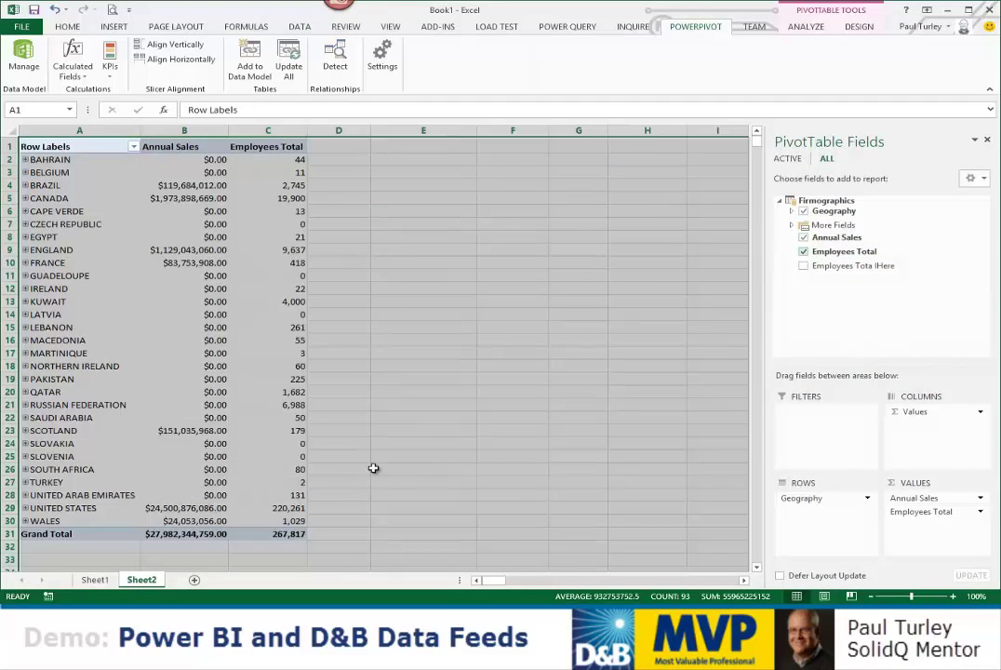
Step: Drill down the Geography hierarchy from Brazil to its states and from Rio de Janeiro to its cities
left_click(200, 191)
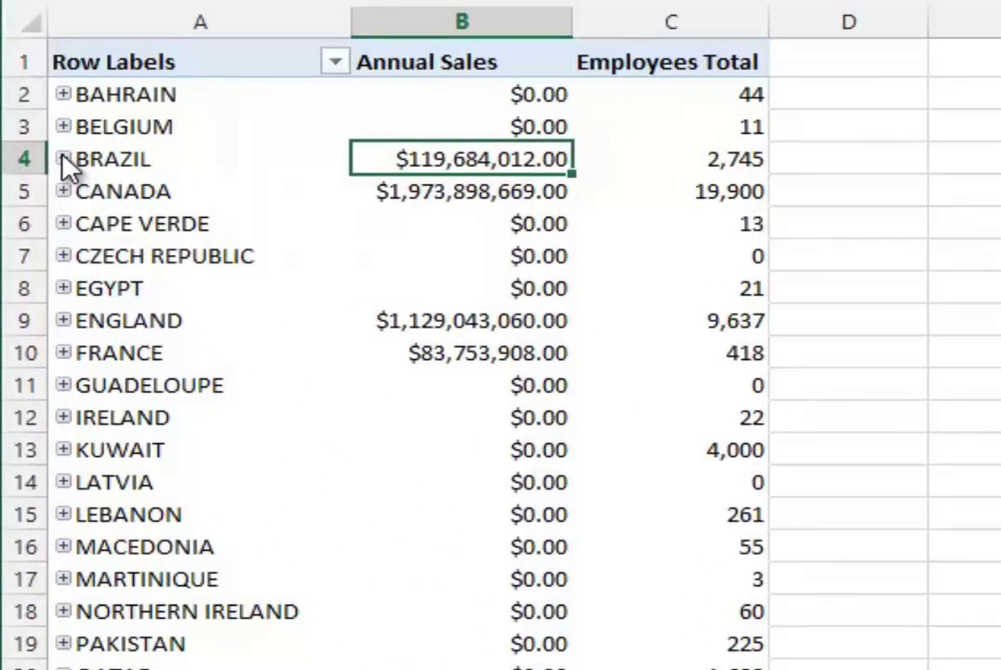
left_click(64, 159)
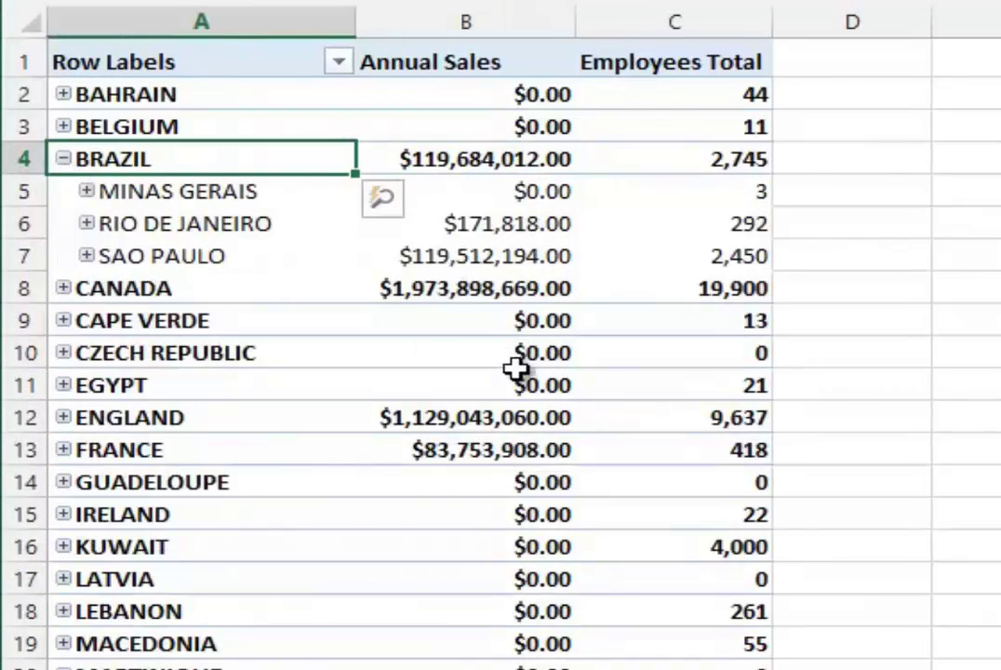
mouse_move(526, 384)
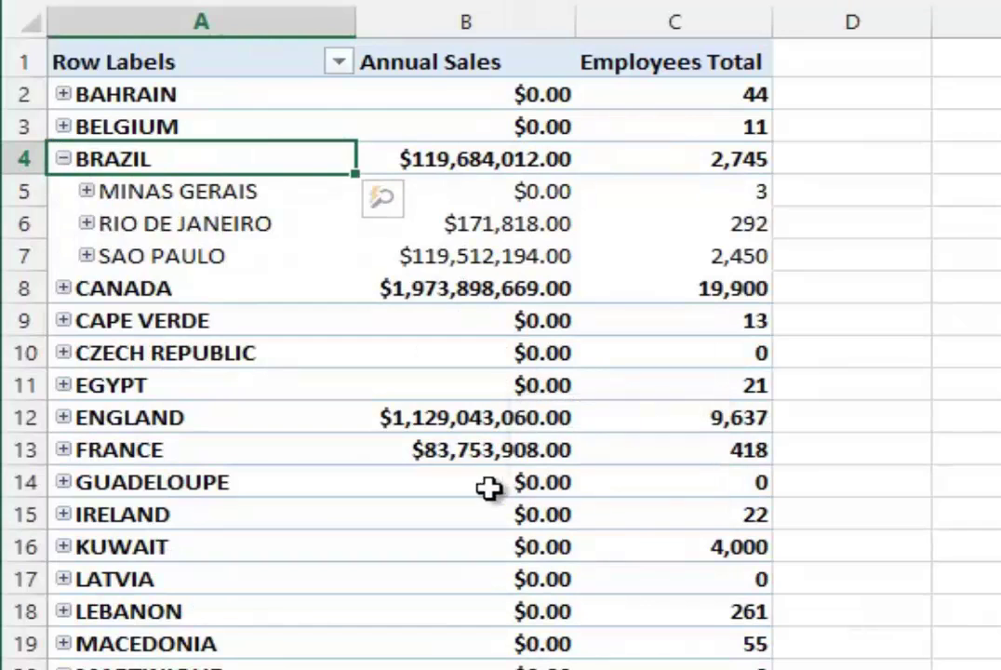
left_click(86, 222)
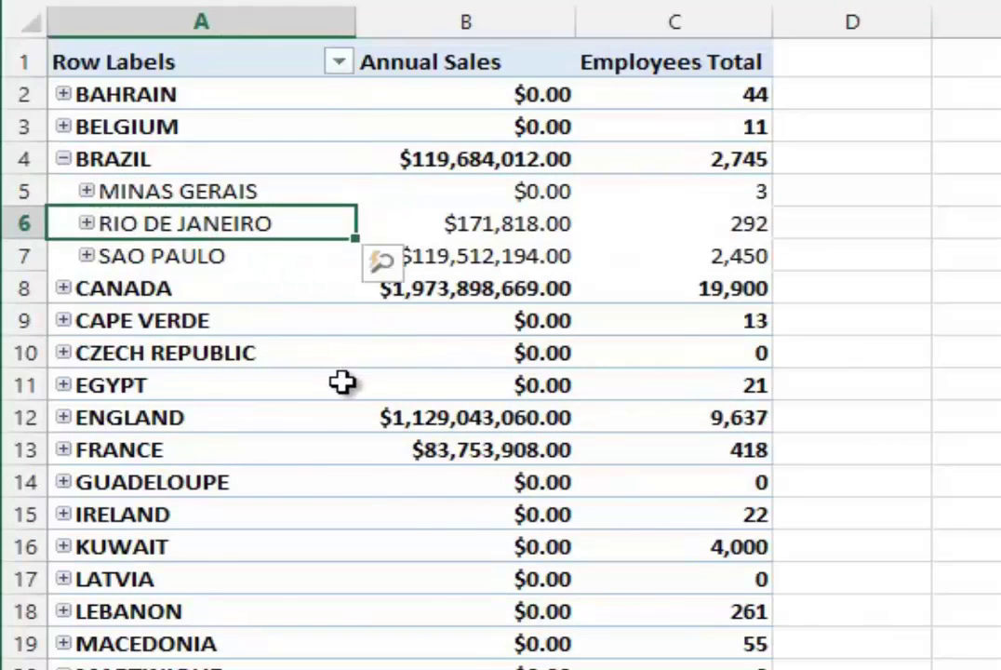
left_click(252, 264)
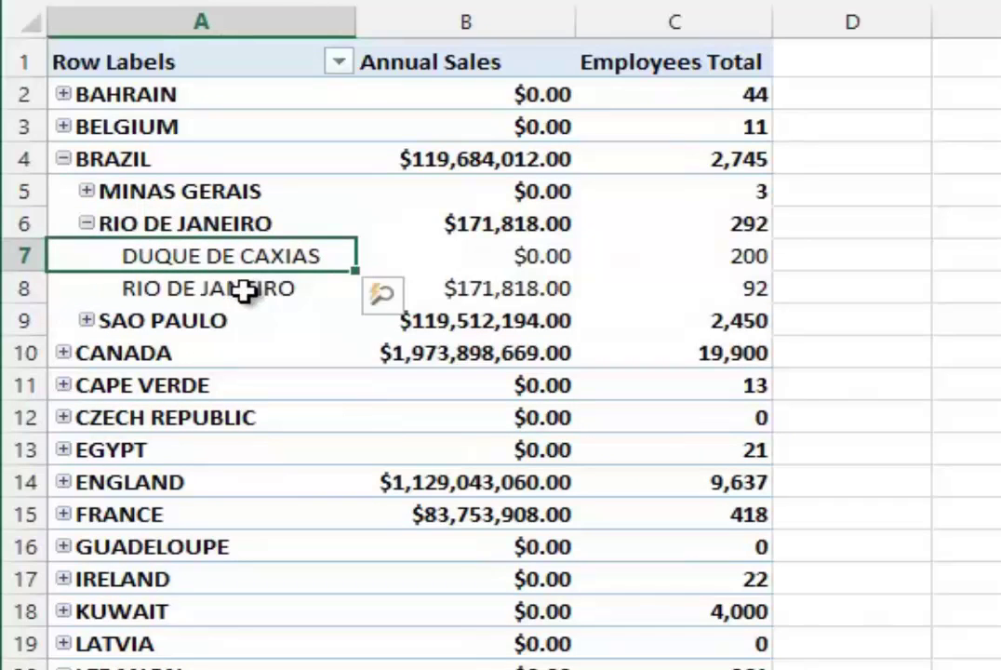
left_click(250, 282)
left_click(259, 257)
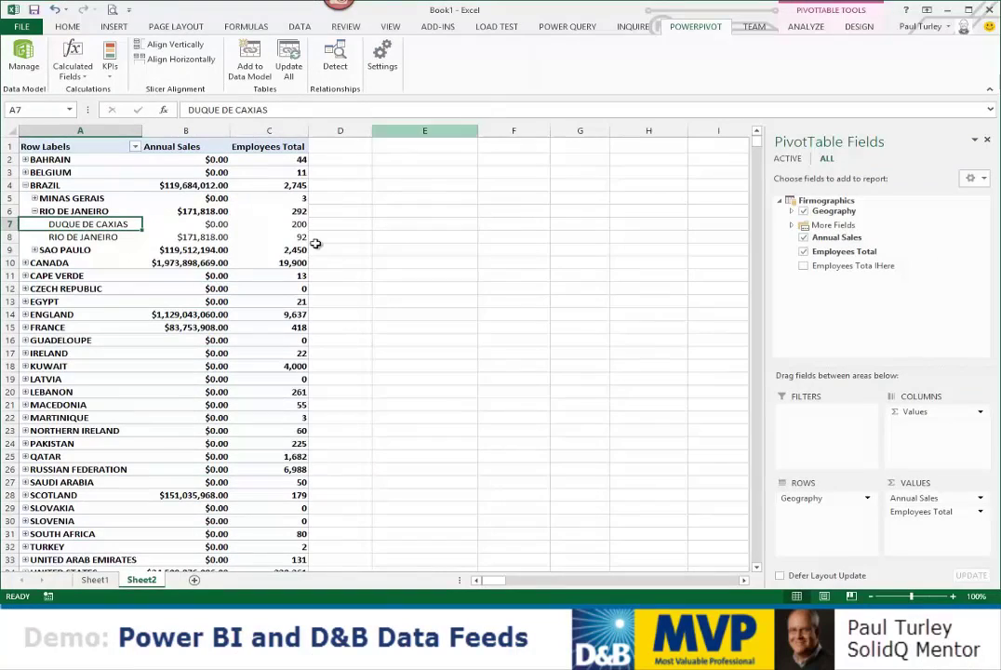
Step: Insert slicers for Is Green Business and Is Minorty or Woman, and place them side by side beside the PivotTable
left_click(276, 249)
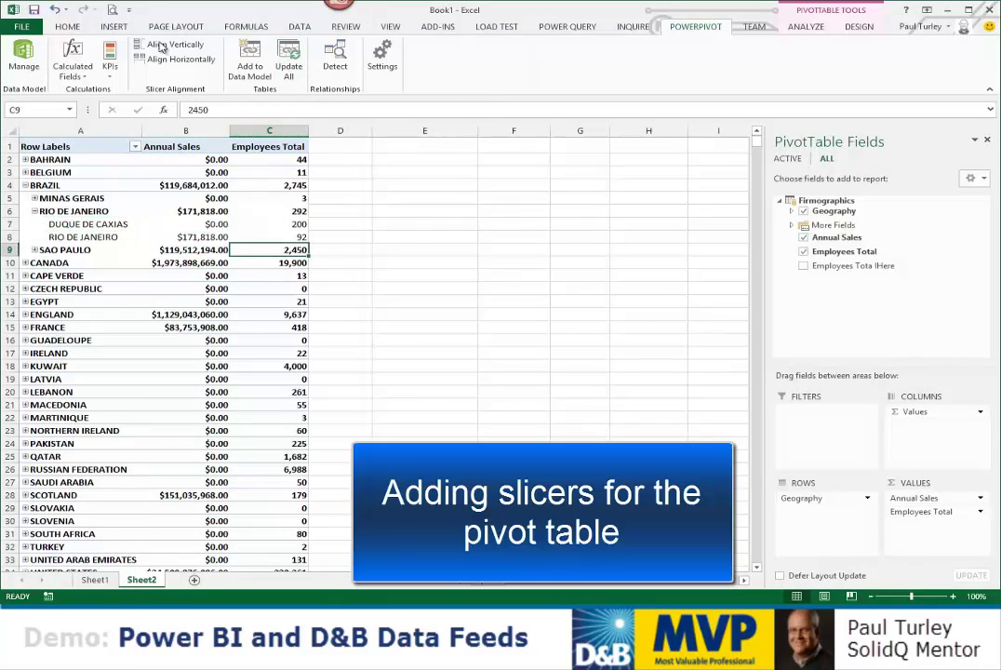
left_click(110, 26)
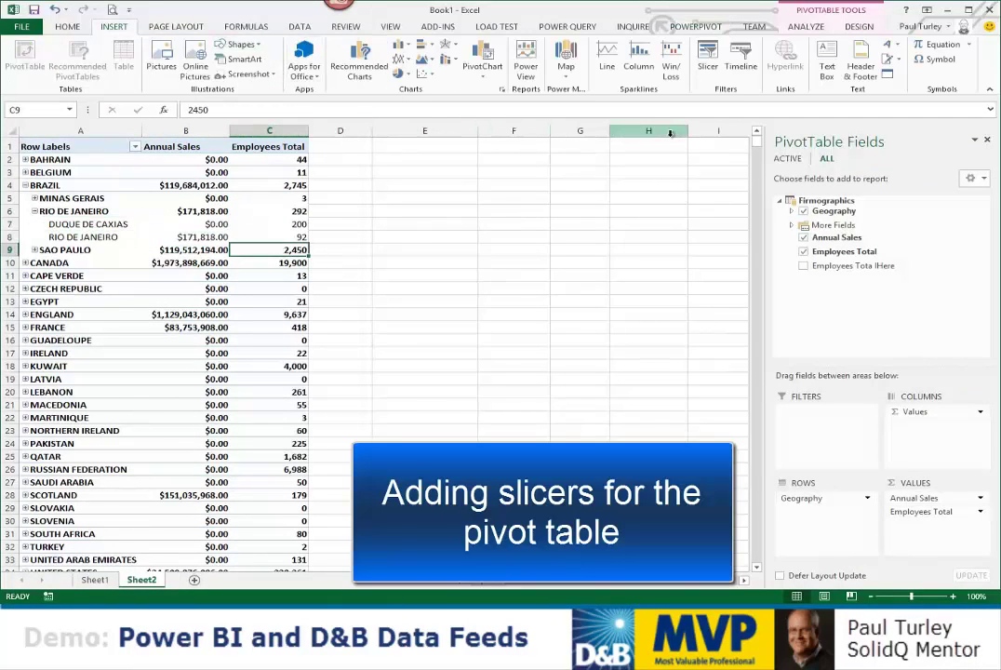
left_click(708, 65)
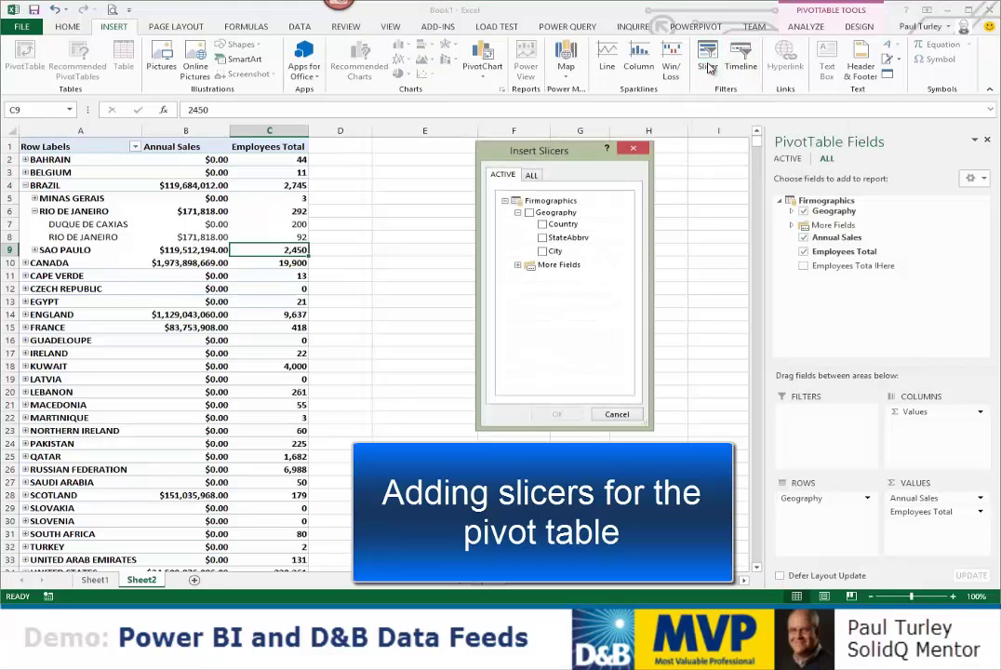
left_click(518, 267)
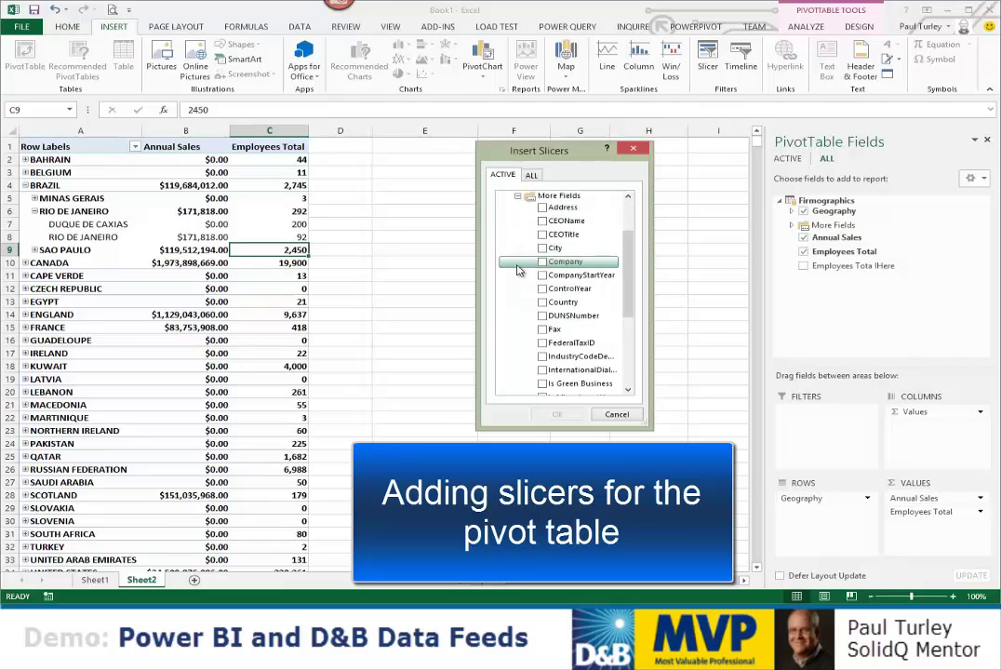
left_click(579, 383)
left_click_drag(629, 279, 629, 369)
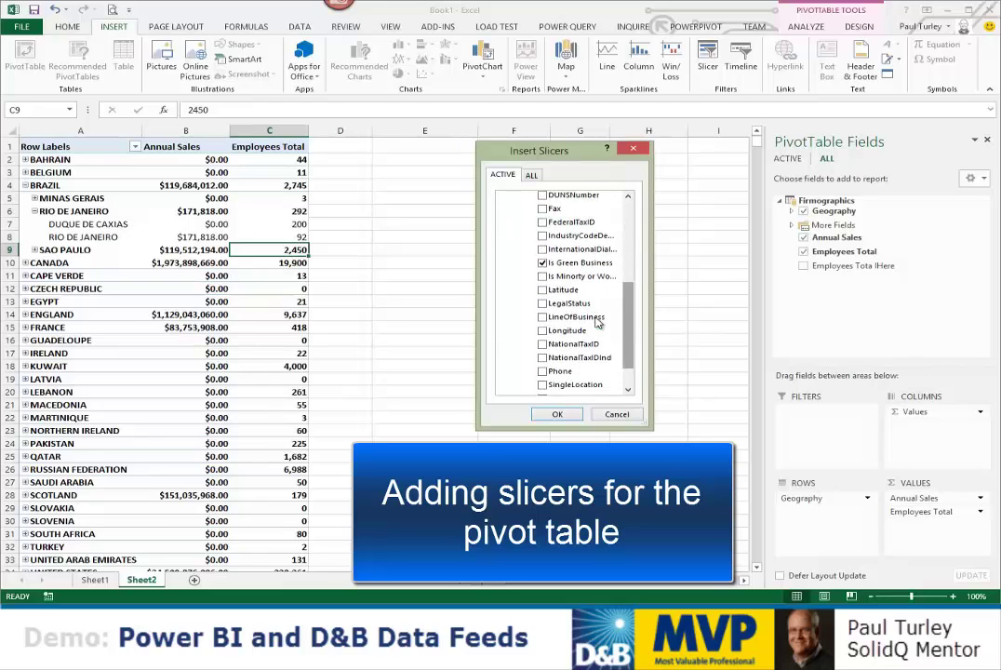
left_click(577, 277)
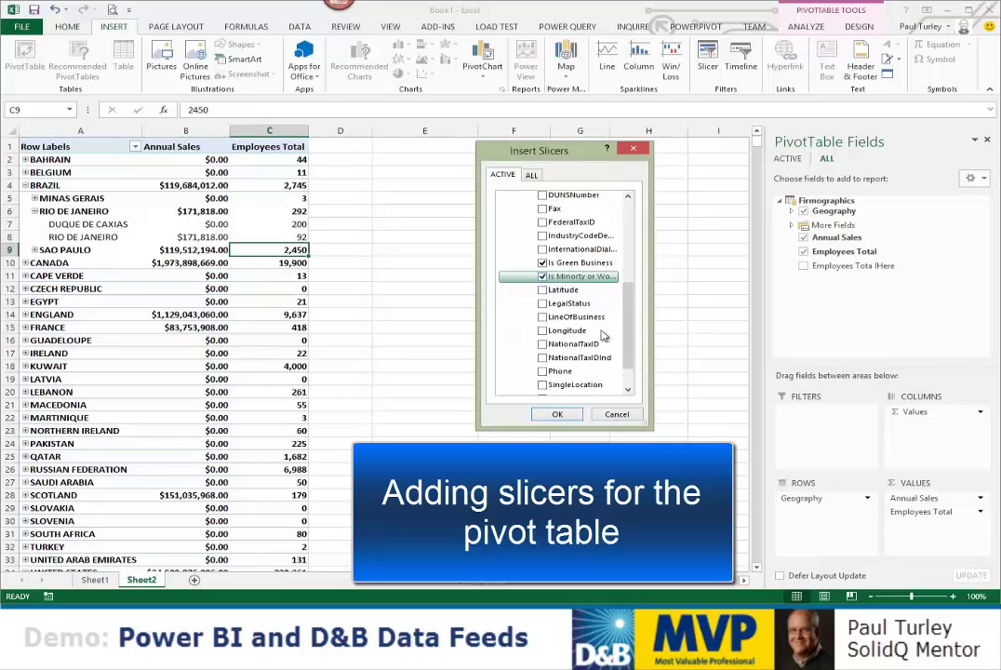
left_click(555, 416)
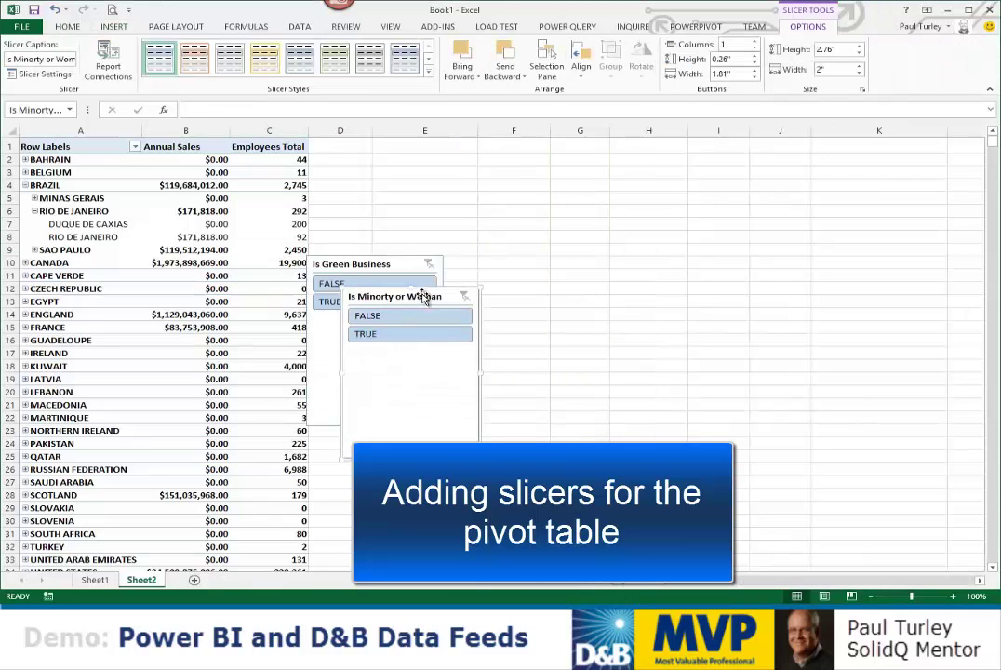
left_click_drag(462, 291, 737, 210)
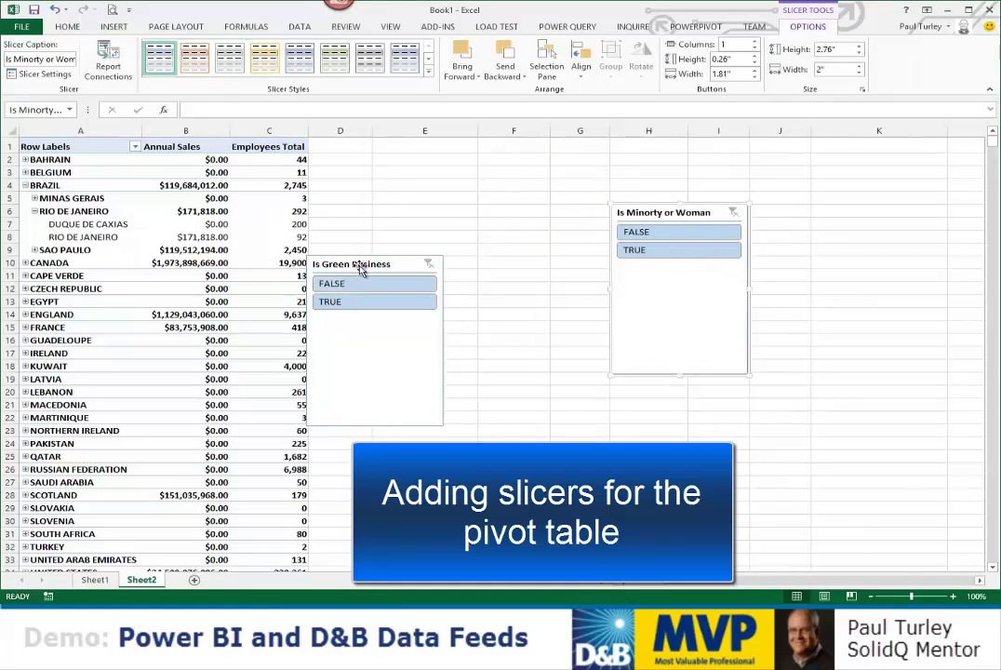
left_click_drag(360, 264, 517, 217)
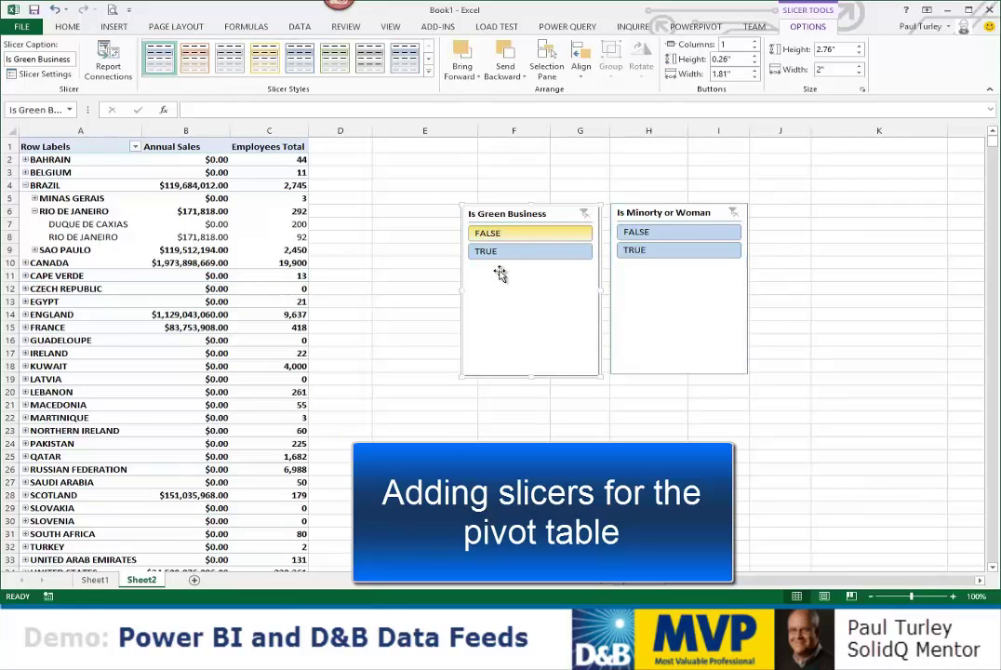
Step: Filter the PivotTable to green businesses (Is Green Business TRUE) and expand United States to its states
left_click(520, 253)
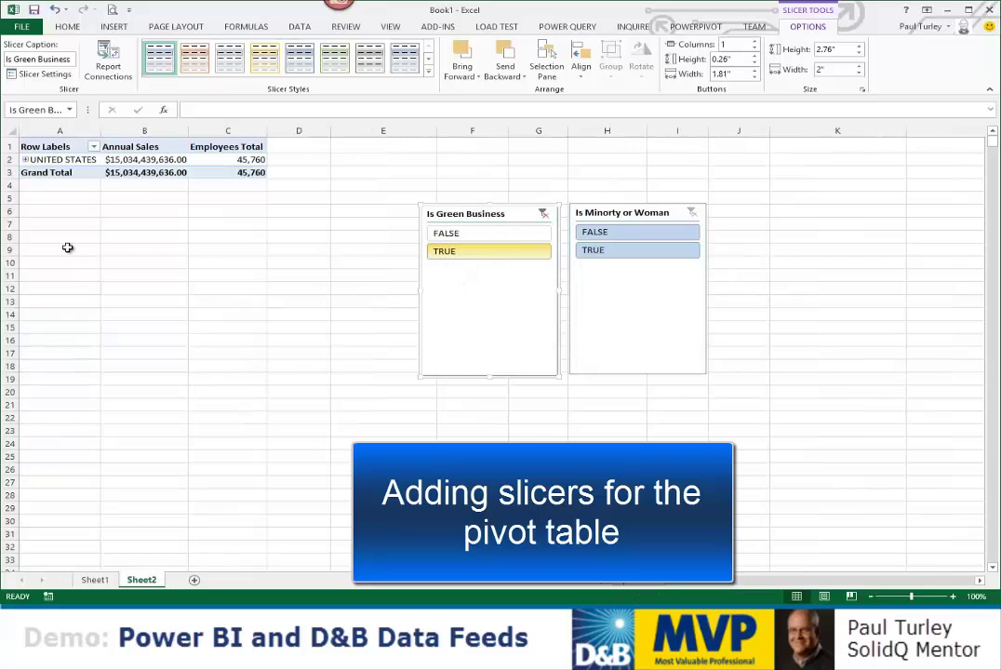
left_click(26, 160)
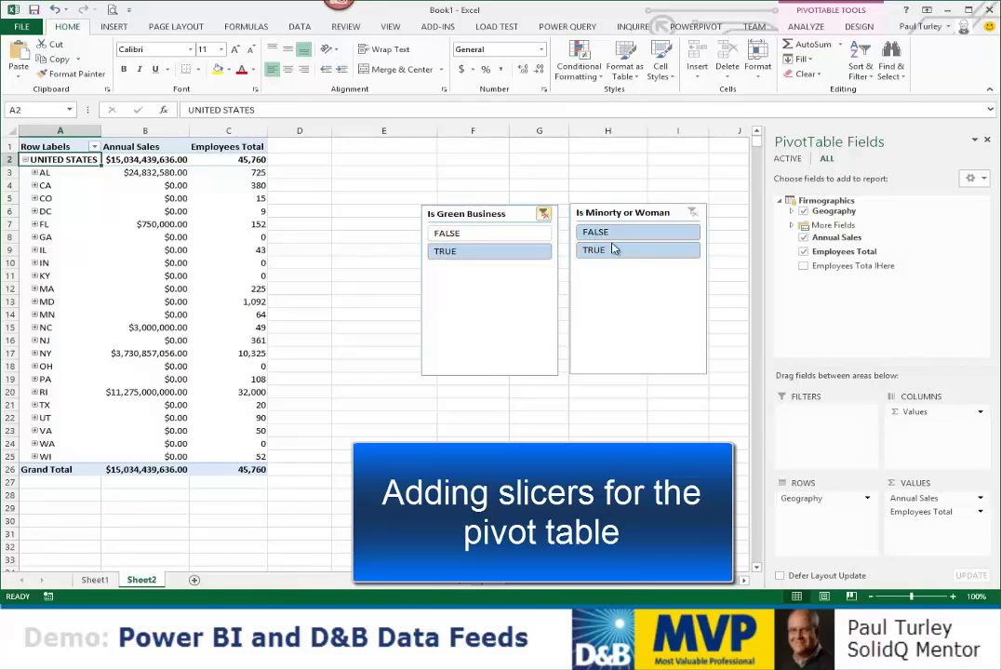
Step: Filter the PivotTable to TRUE for both Is Minorty or Woman and Is Green Business, and expand NC to its cities
left_click(664, 250)
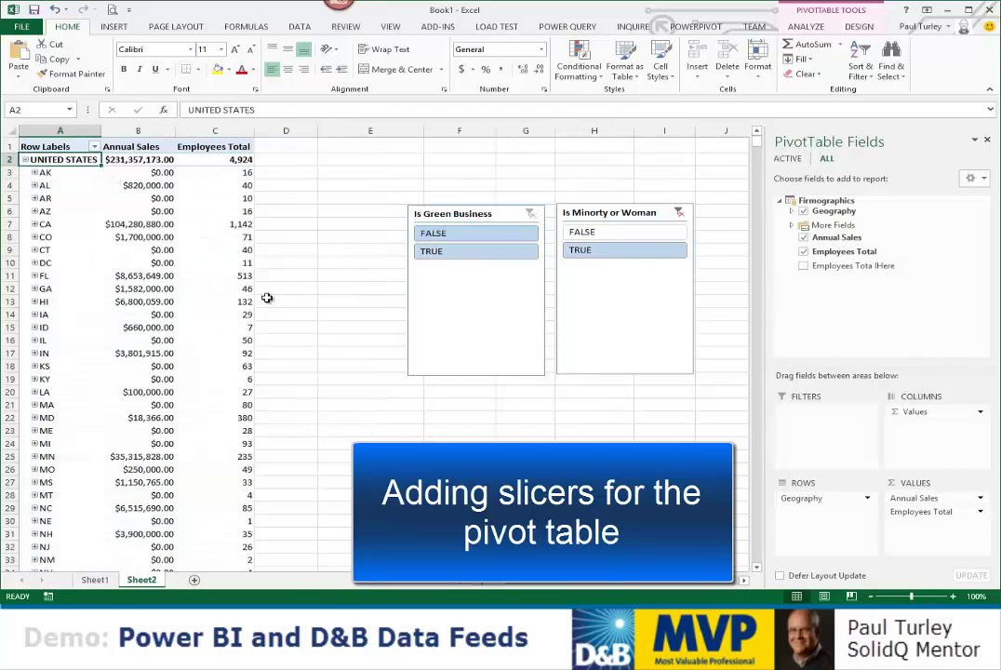
left_click(476, 253)
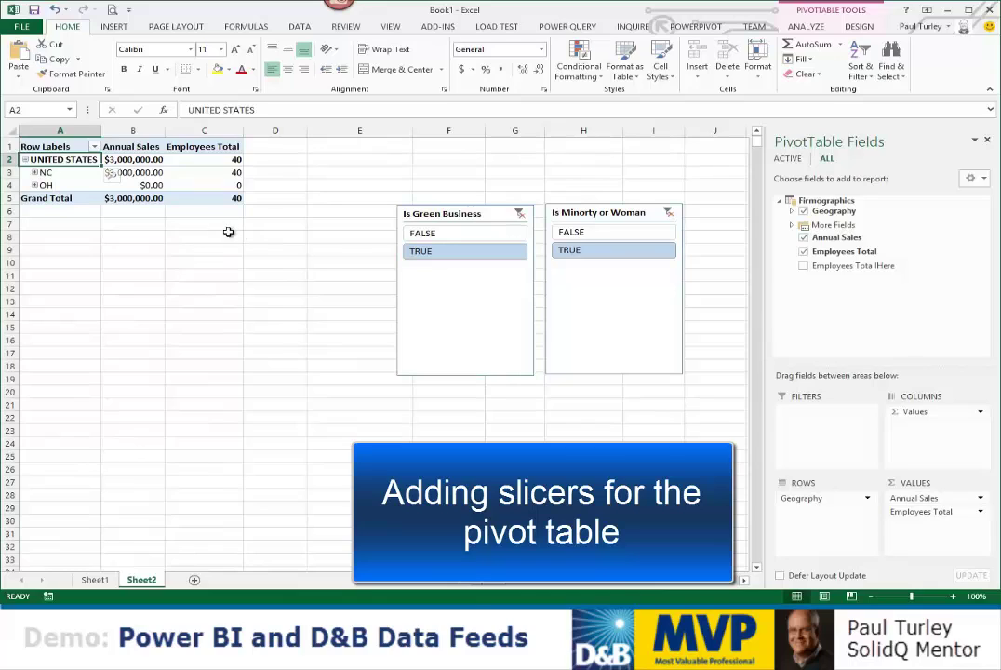
left_click(34, 173)
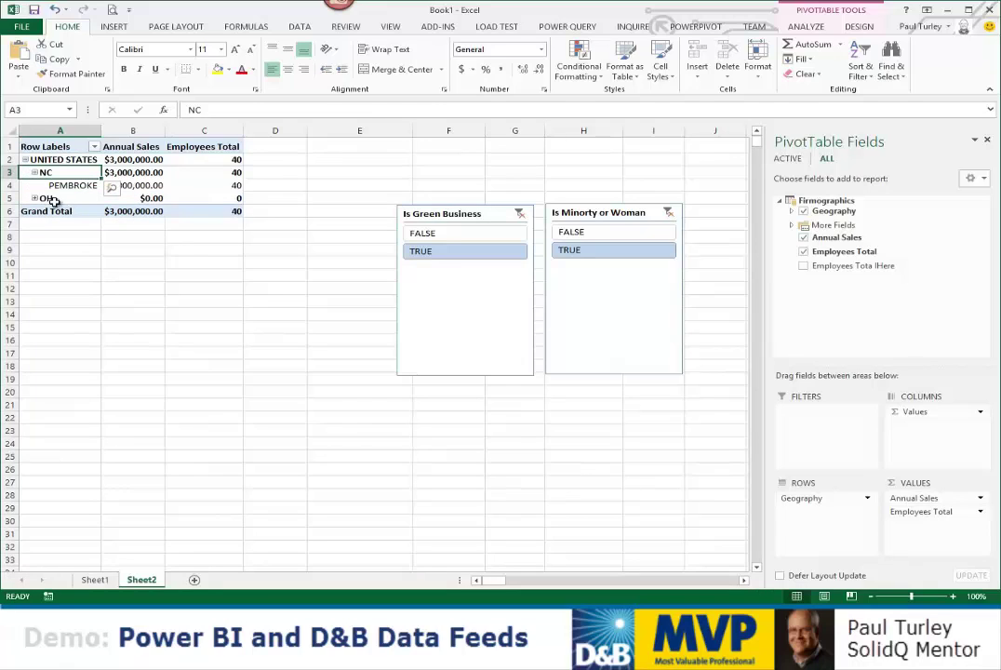
Step: Expand OH to its cities and clear the filters of the Is Green Business and Is Minorty or Woman slicers
left_click(35, 198)
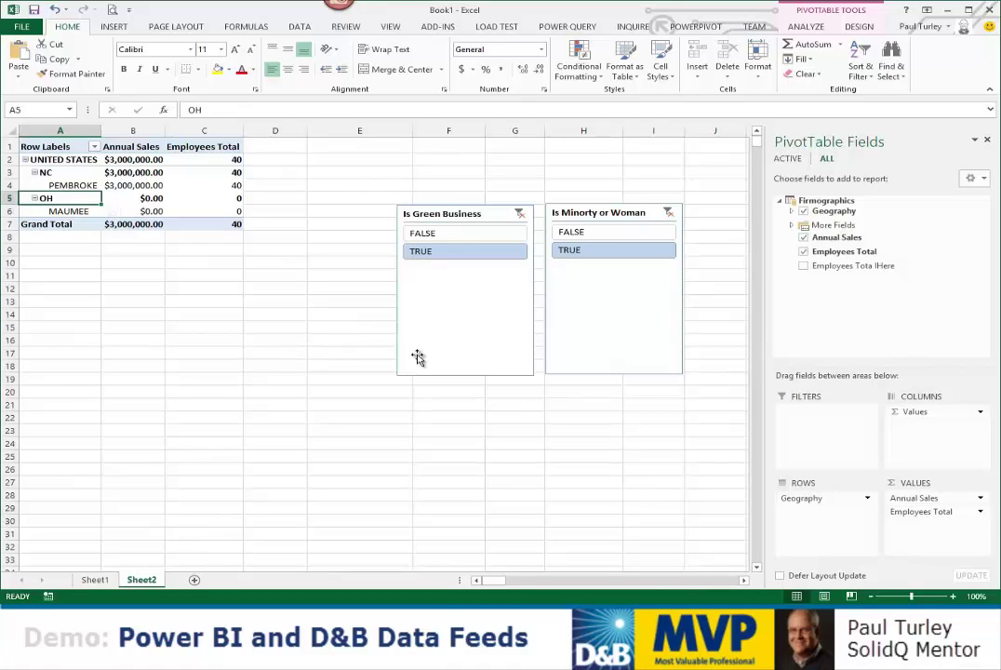
left_click(520, 213)
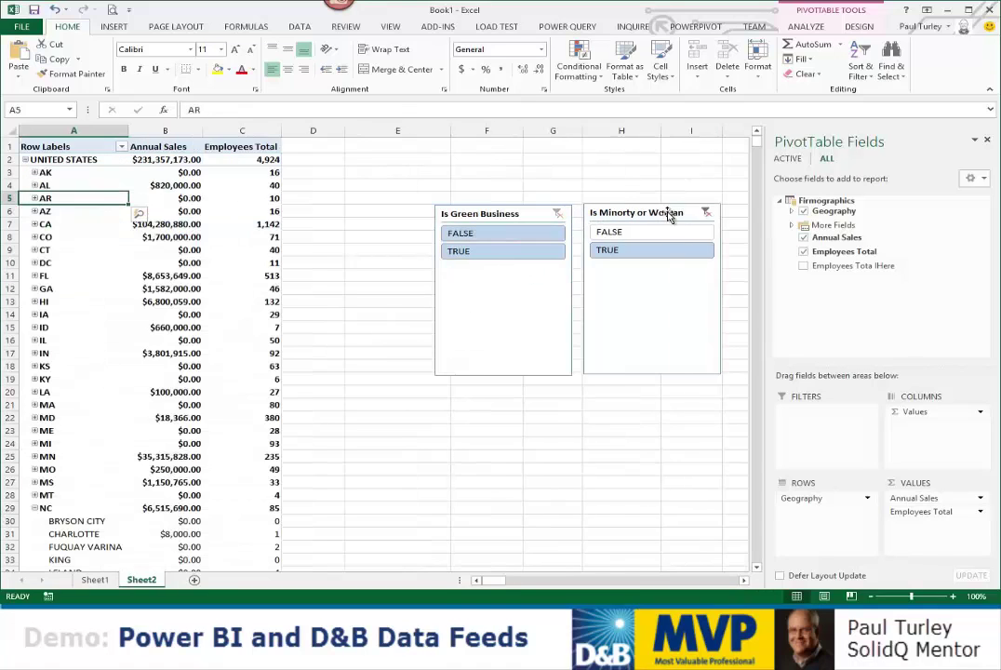
left_click(706, 212)
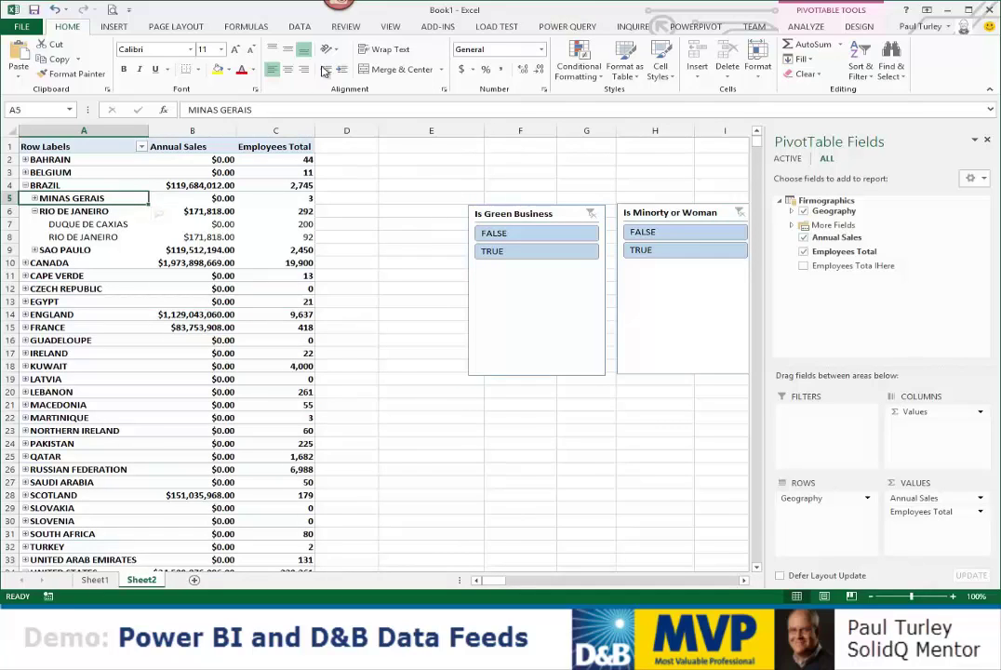
Step: Insert a Power View report and build a Firmographics table from the Geography hierarchy and Employees Total, with Employees Total after City
left_click(126, 28)
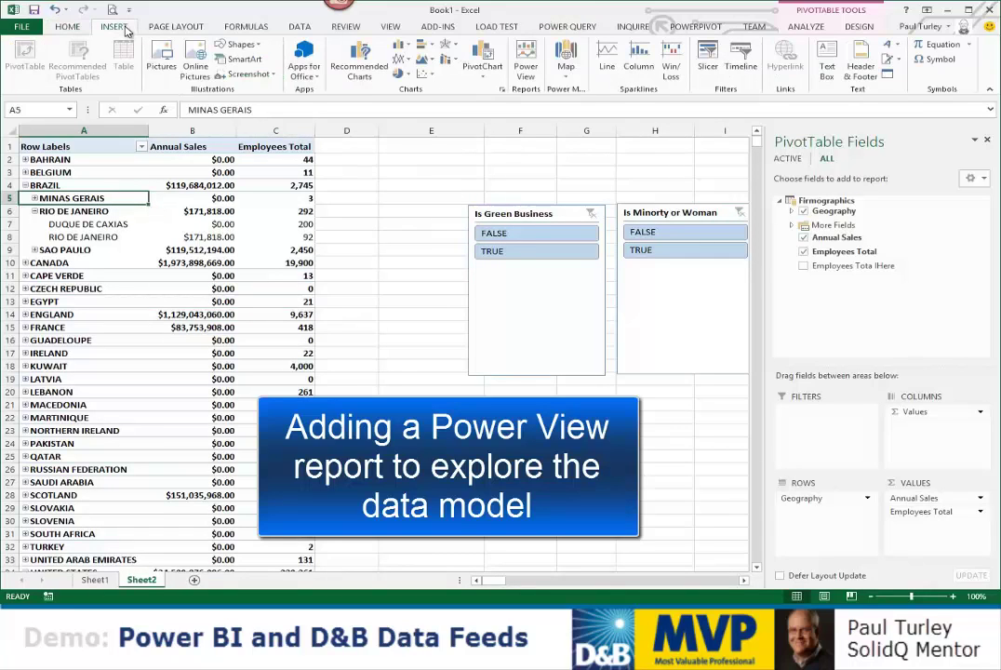
left_click(529, 64)
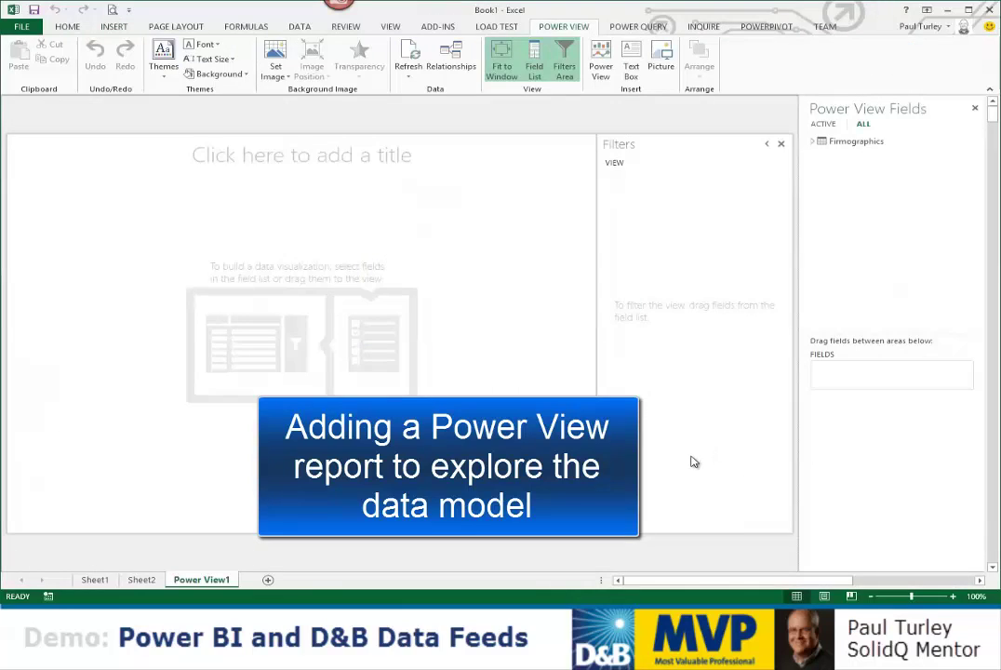
left_click(815, 143)
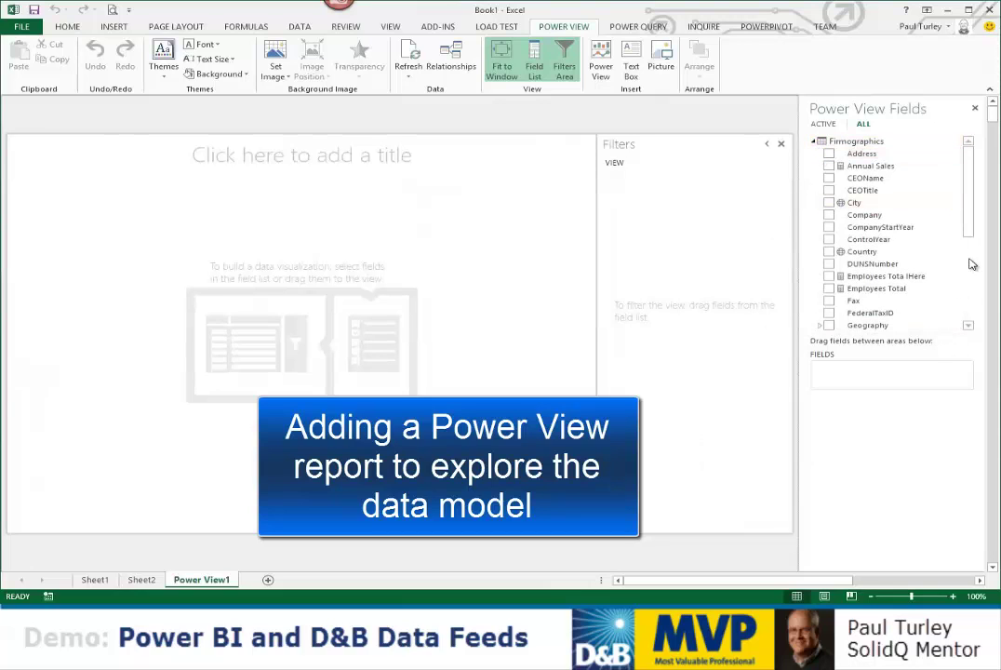
scroll(819, 144, "down", 3)
left_click(829, 182)
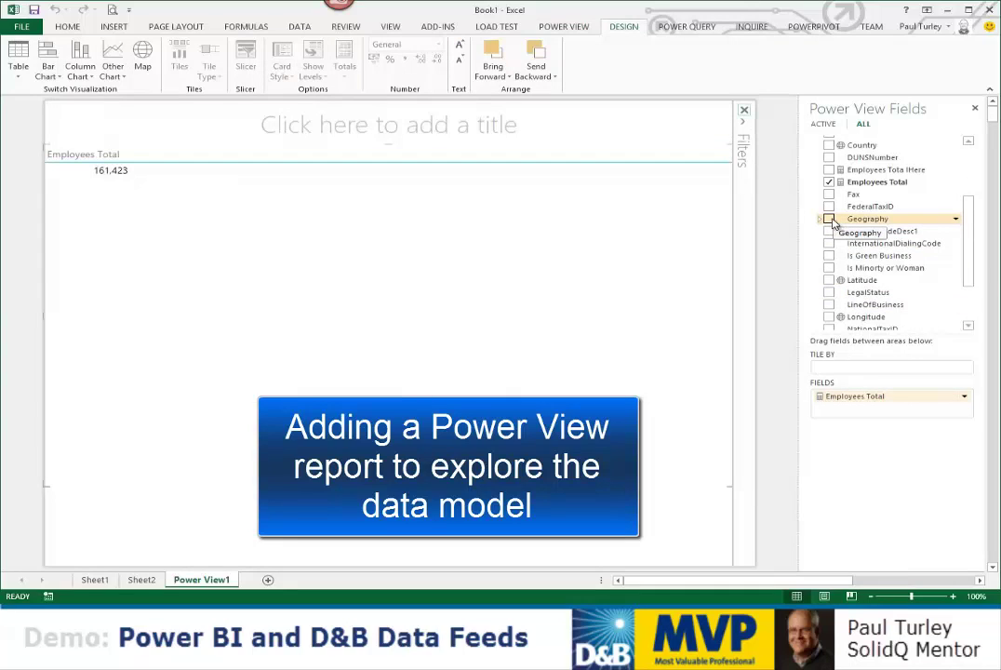
left_click(829, 219)
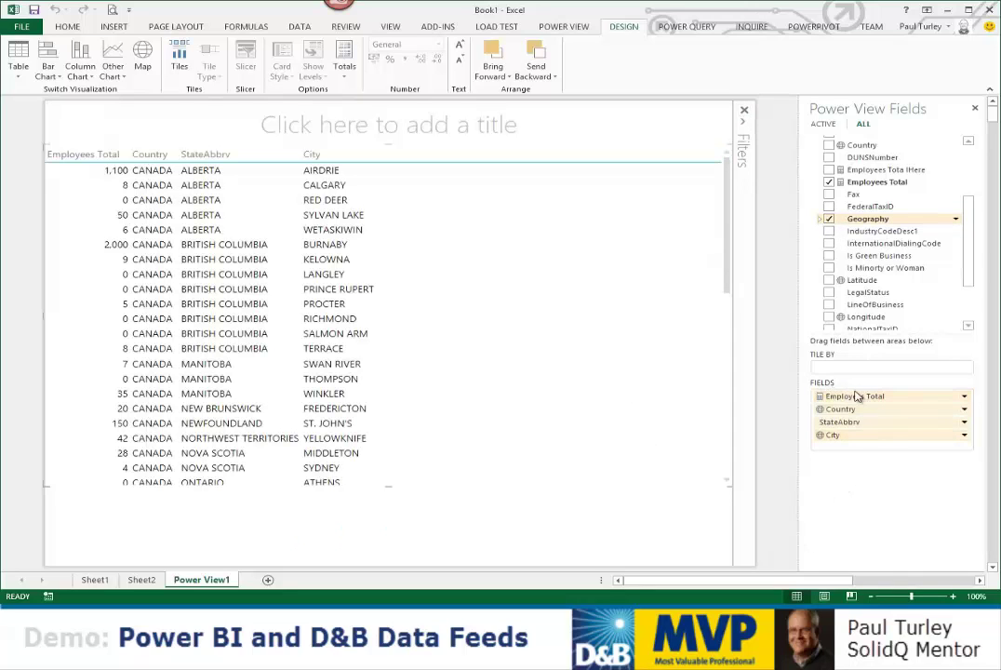
left_click_drag(846, 397, 850, 447)
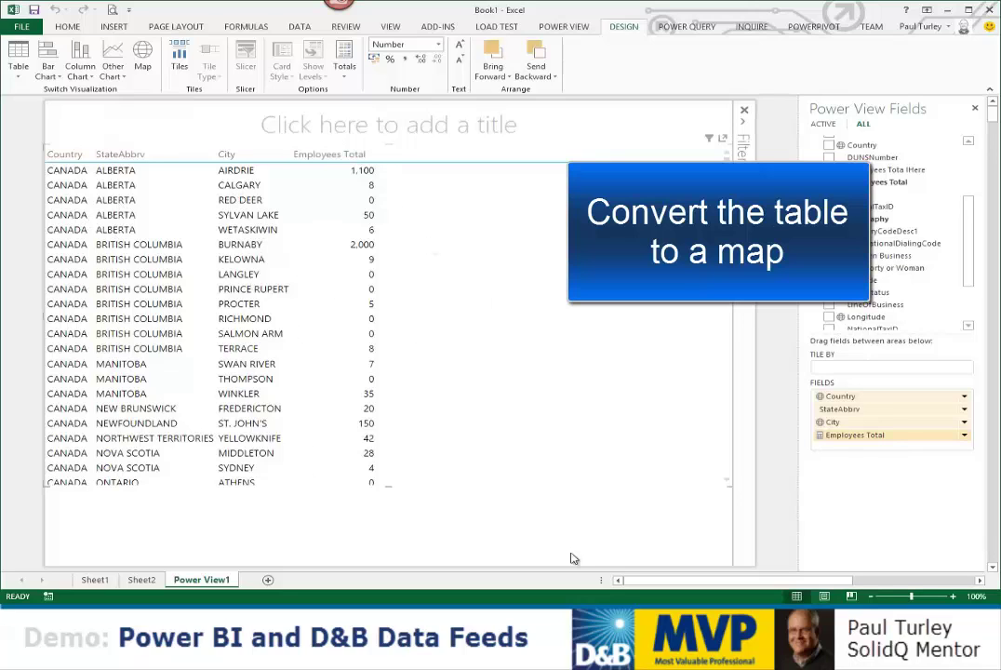
Step: Convert the Power View table to a map and drill down from the United States through California to its cities
left_click(142, 58)
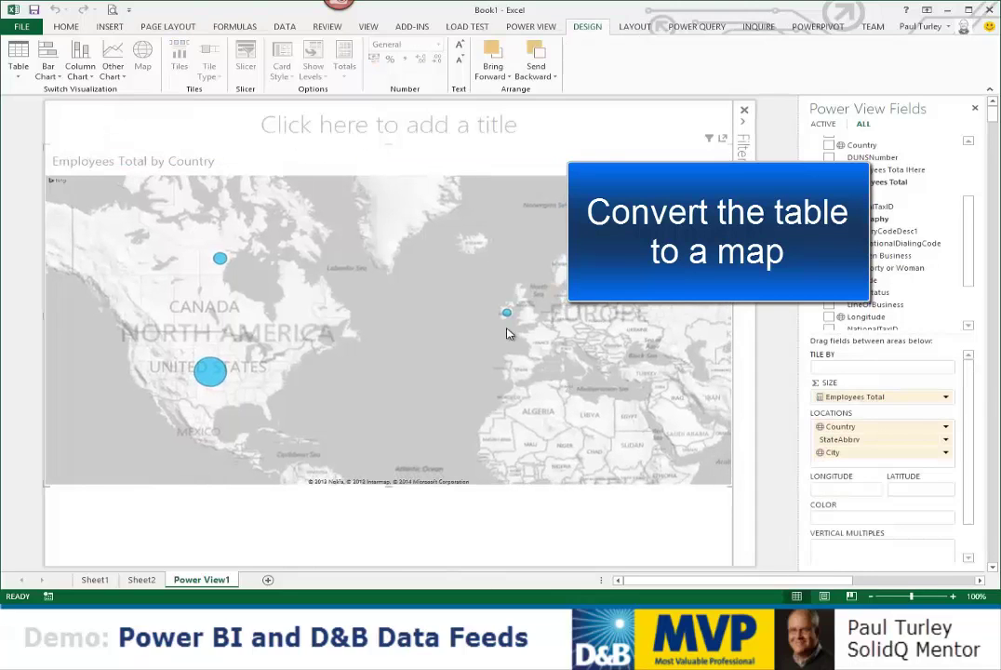
scroll(998, 325, "up", 3)
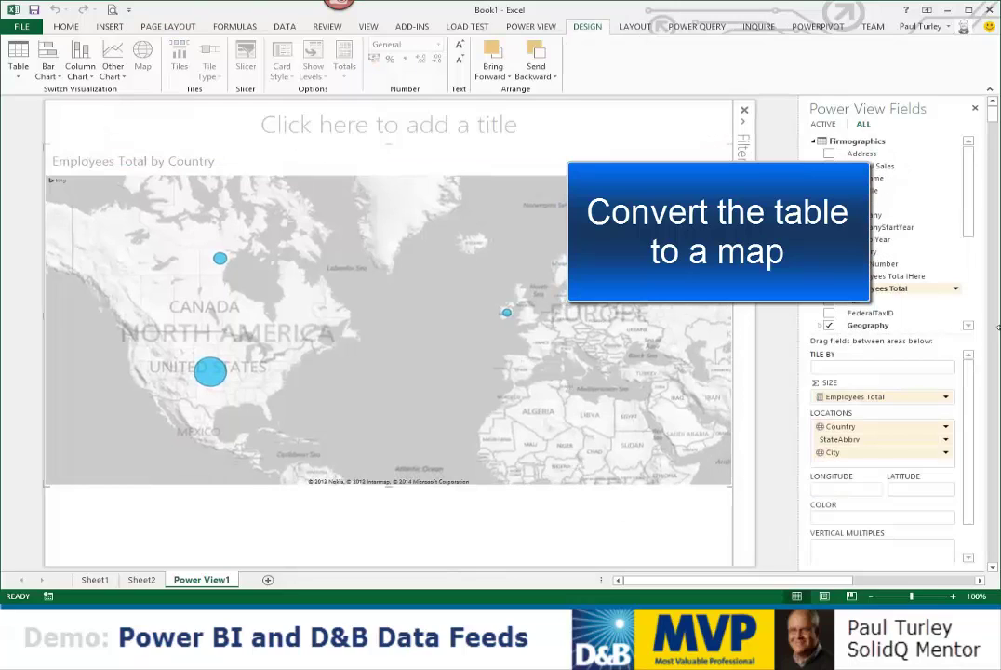
left_click(820, 325)
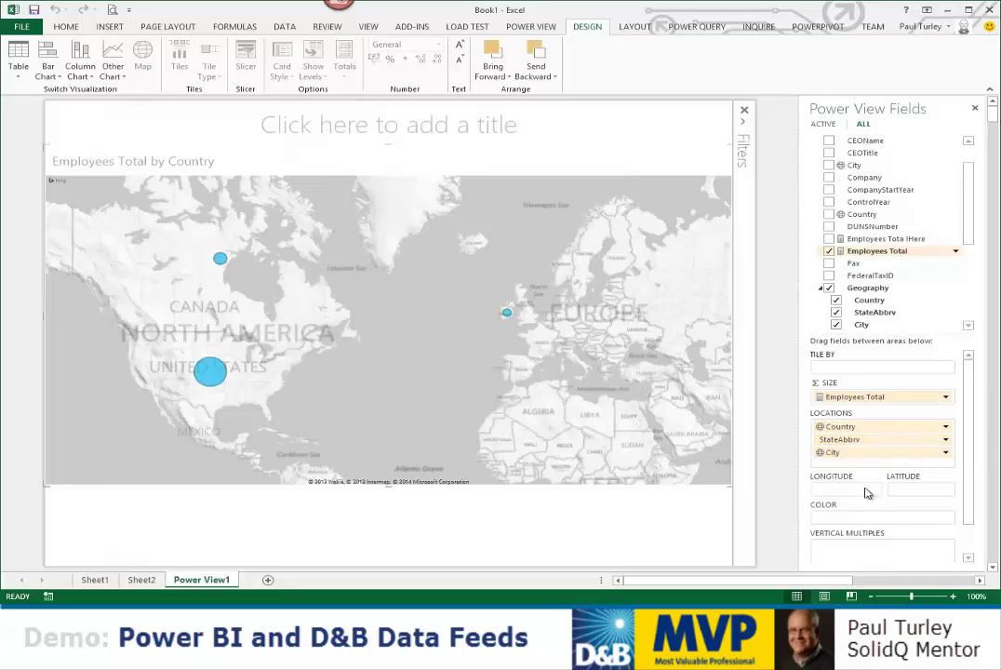
double_click(212, 375)
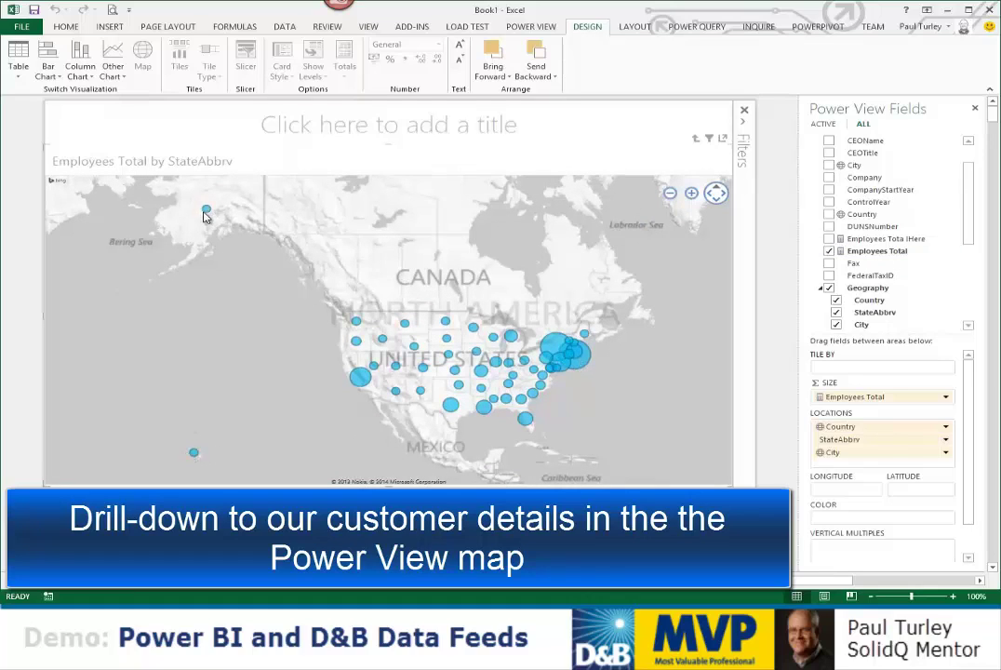
double_click(361, 378)
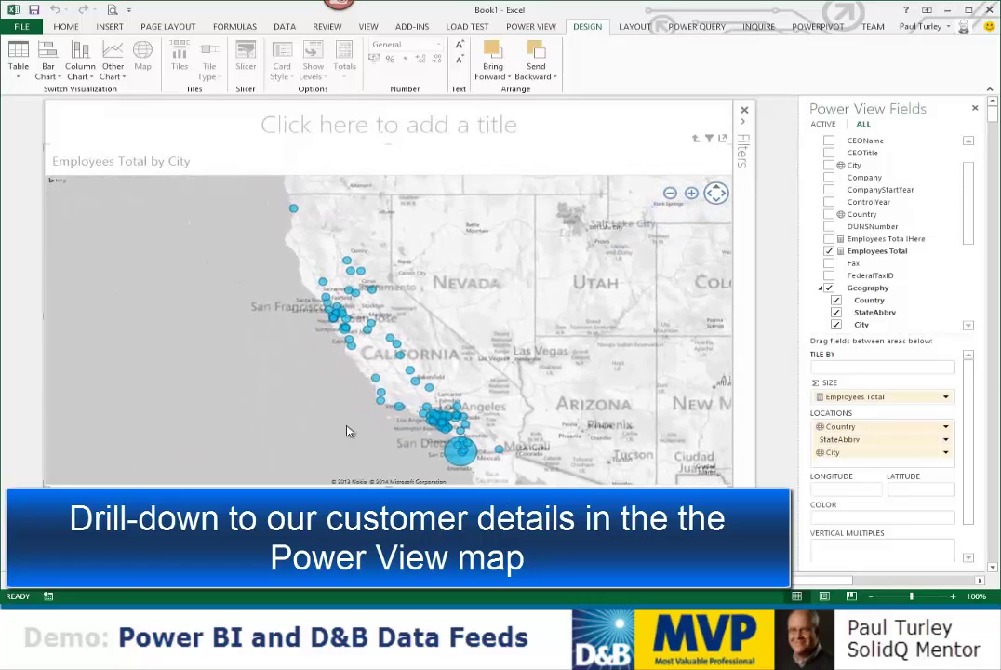
mouse_move(453, 465)
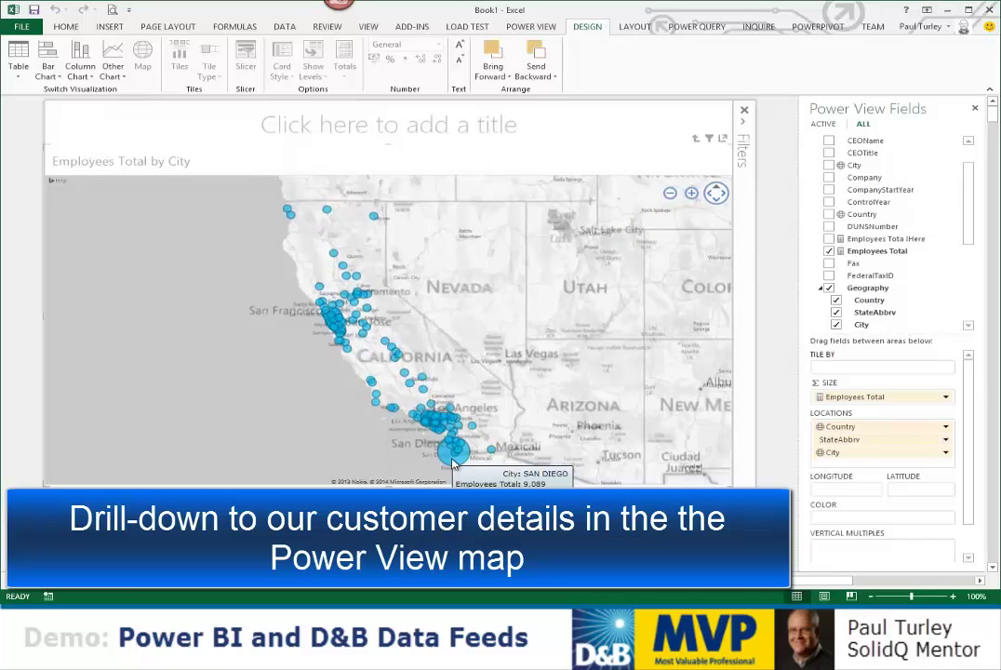